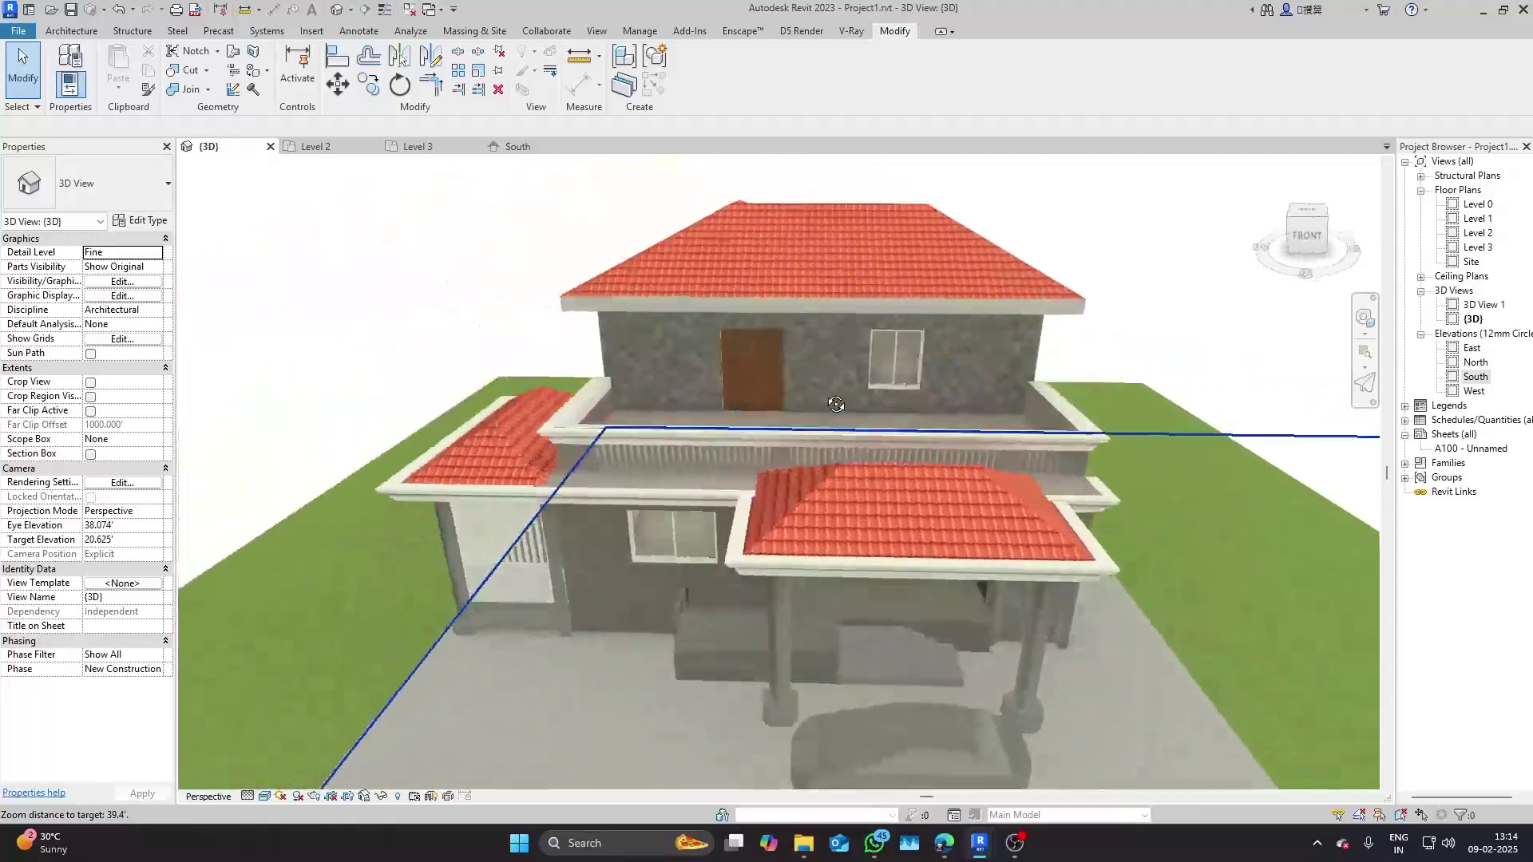
- Examine the house's roofs and front facade in the 3D view, then in the Enscape rendering from several angles
scroll(1056, 467, "up", 3)
middle_click_drag(1055, 467, 1014, 409, "shift")
scroll(1014, 408, "down", 5)
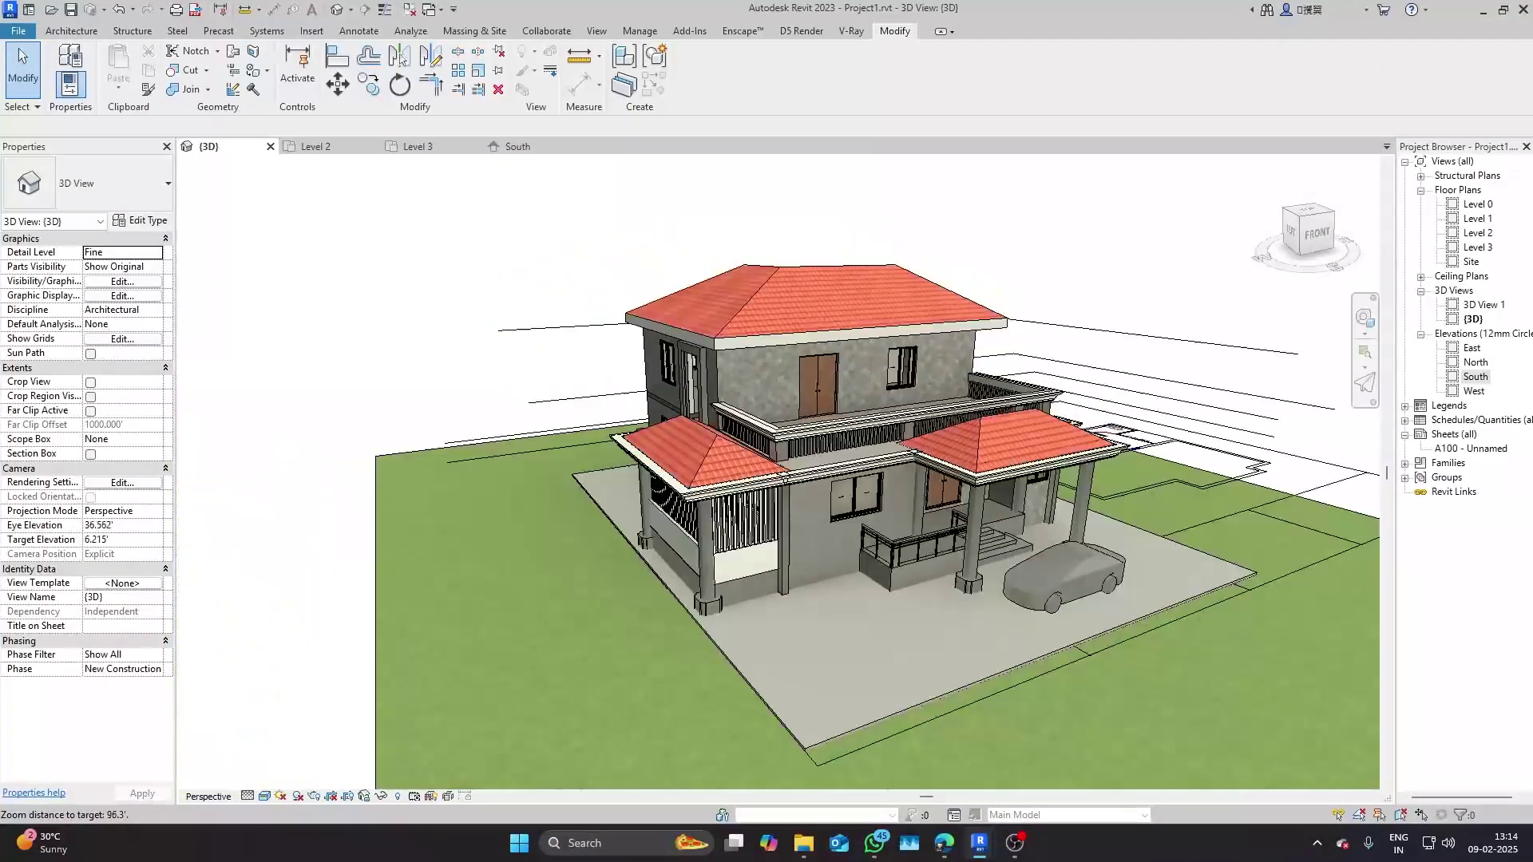
mouse_move(993, 843)
left_click(1078, 772)
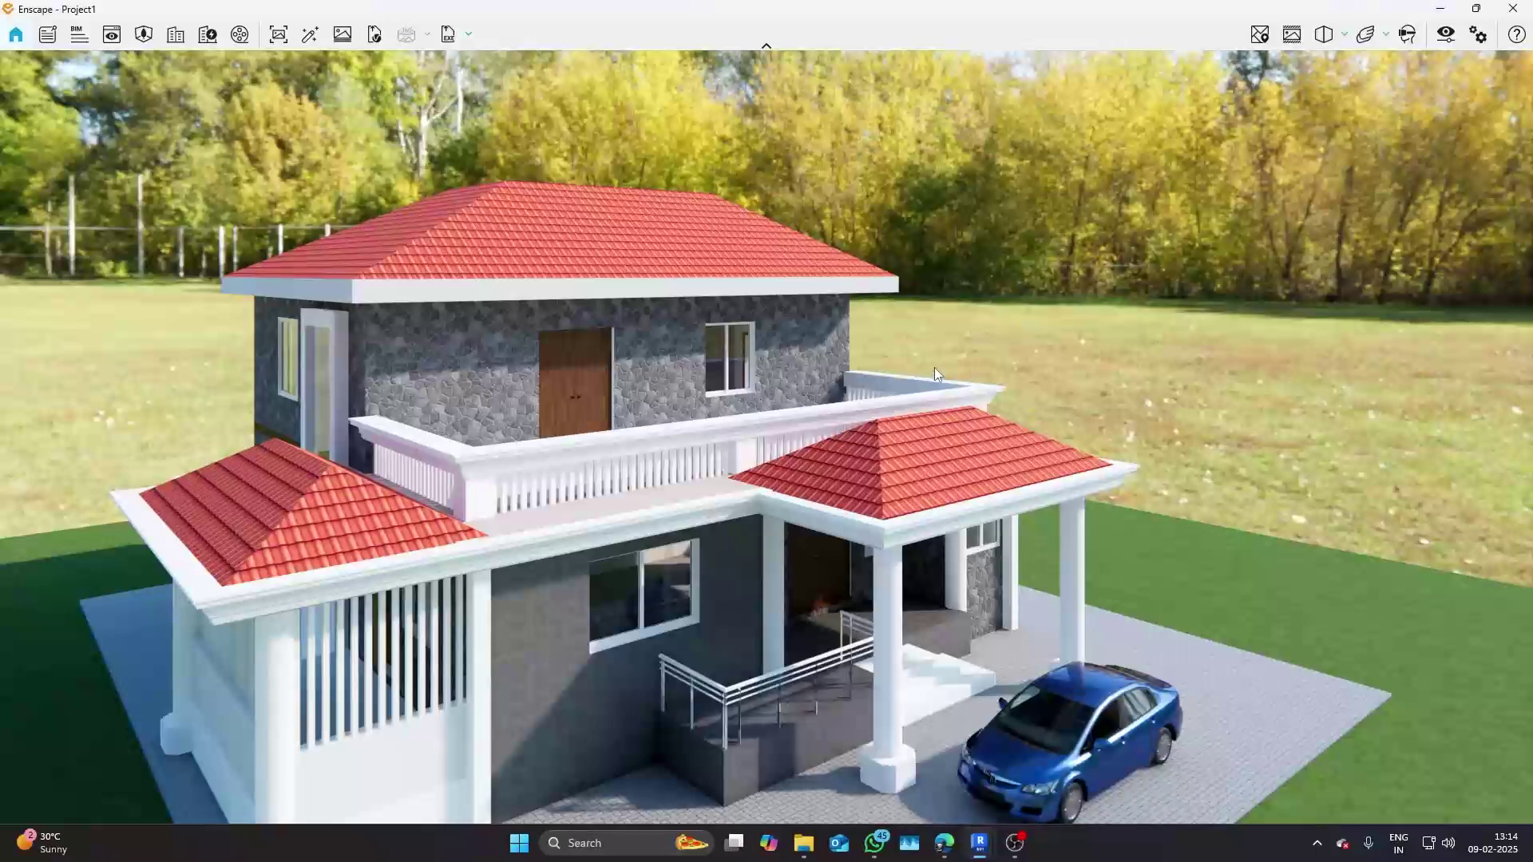
right_click_drag(857, 512, 592, 447)
key("a")
key("q")
key("w")
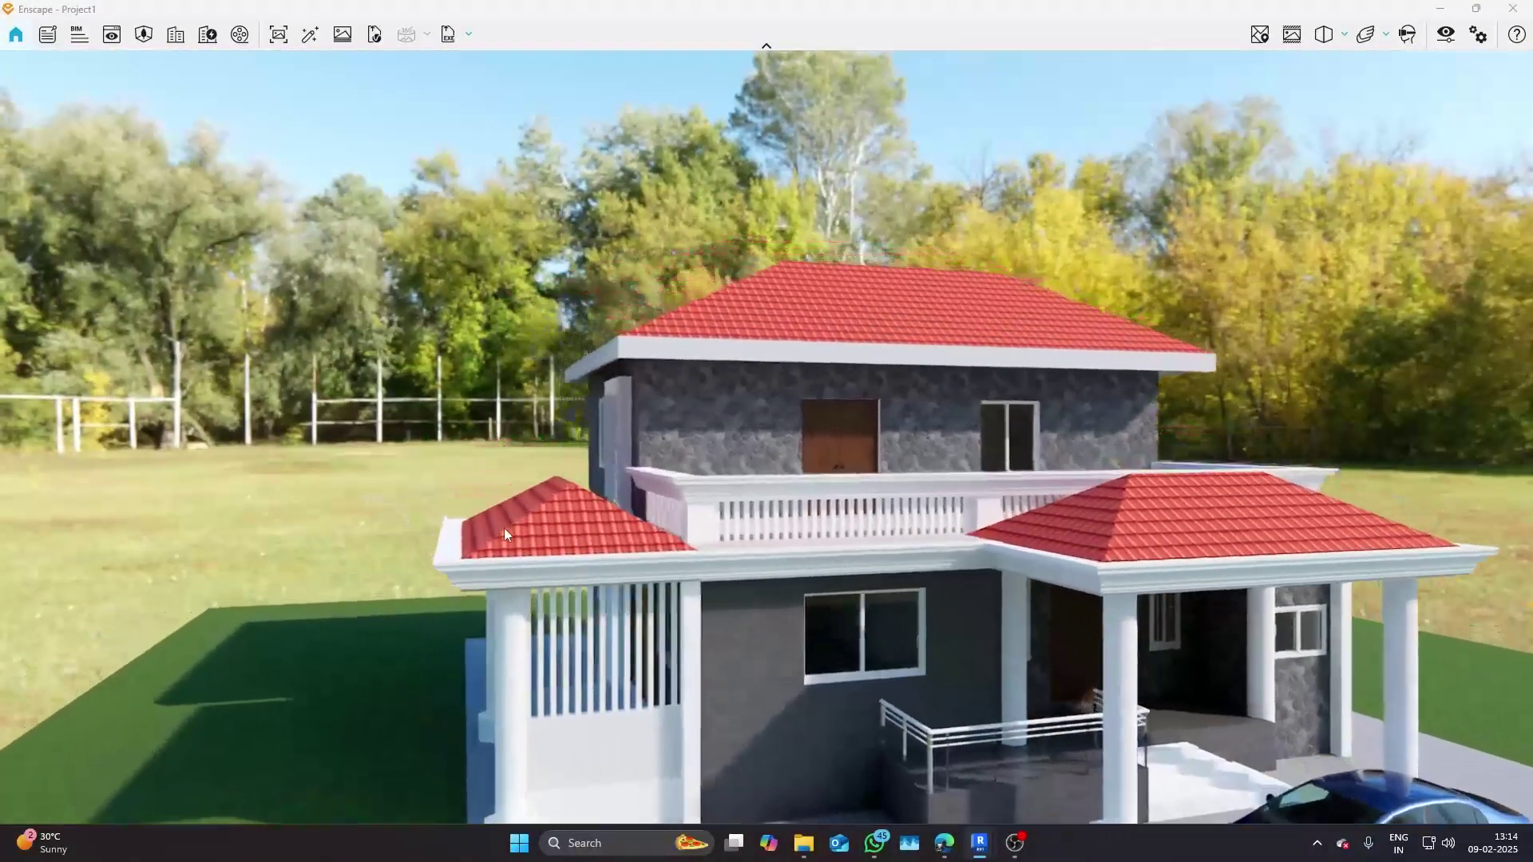
key("q")
right_click_drag(491, 540, 687, 469)
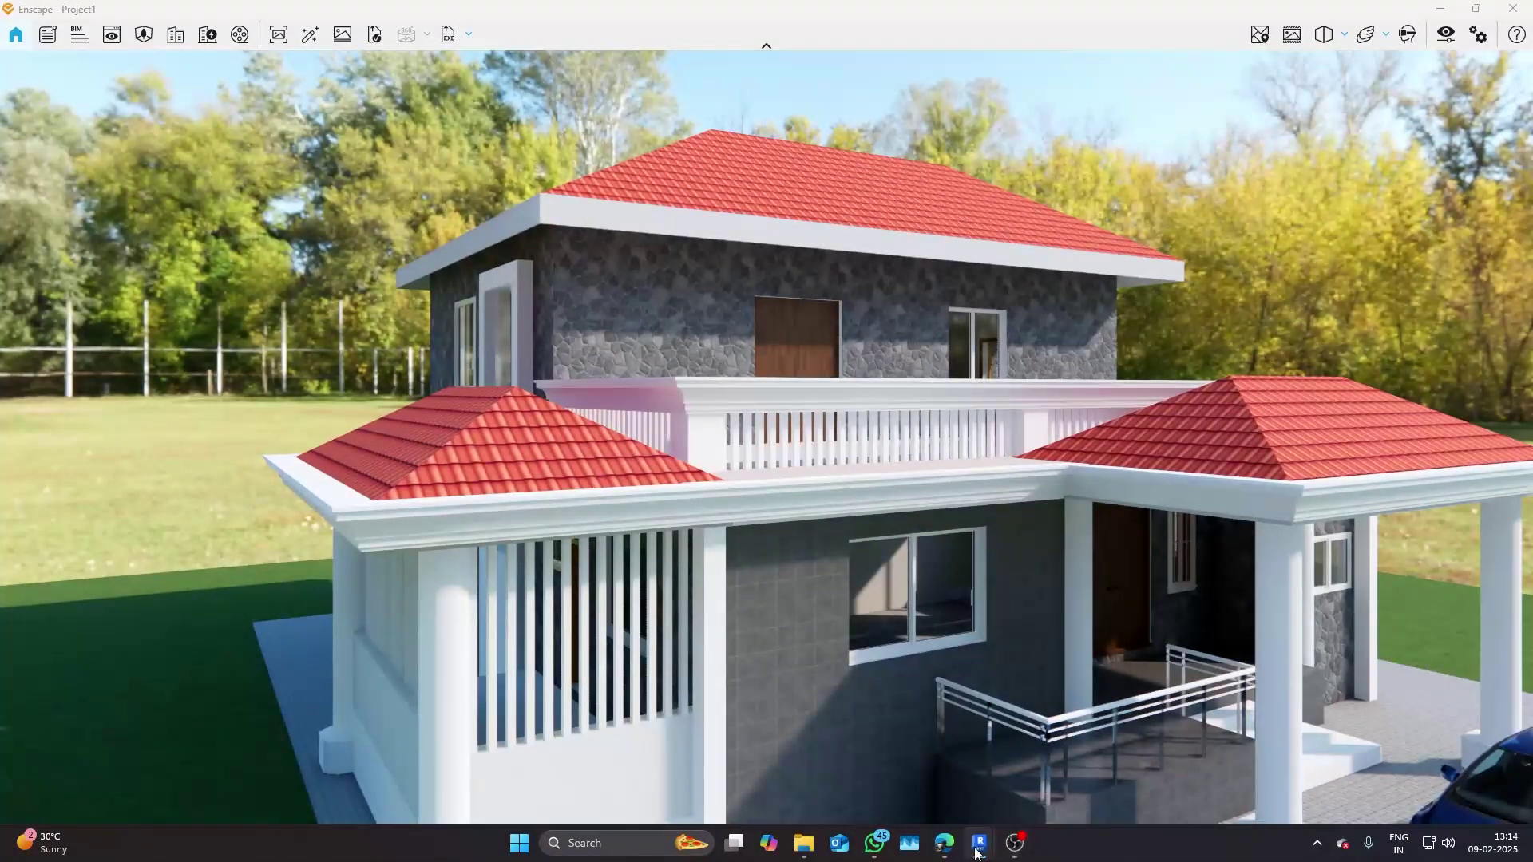
- Switch back to Revit and examine the upper roof's outline and fascia edge in the 3D view and the Level 3 plan
left_click(978, 843)
scroll(640, 387, "up", 5)
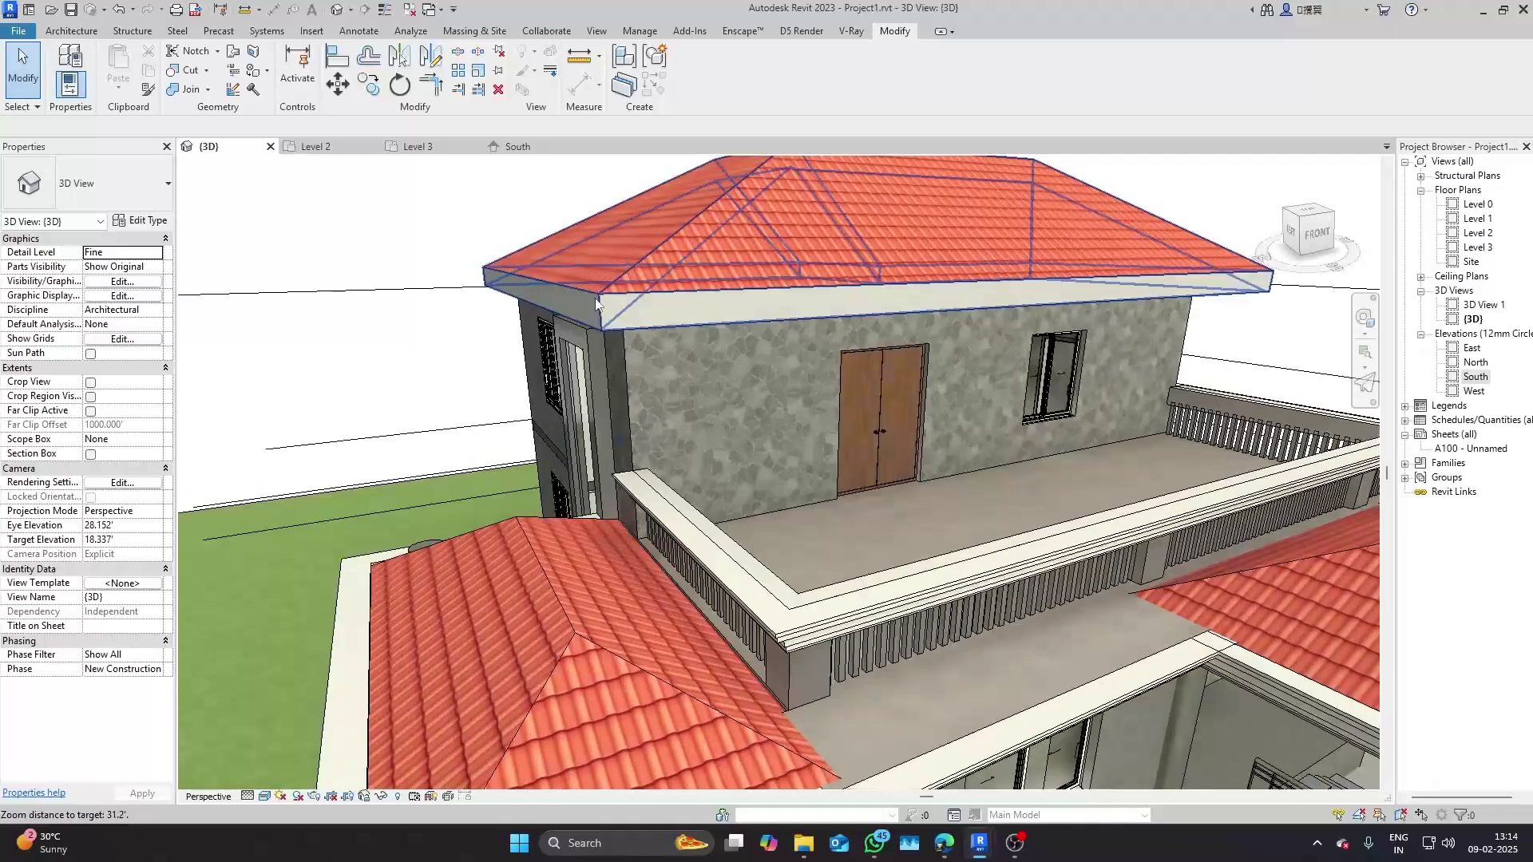
left_click(595, 303)
left_click(316, 146)
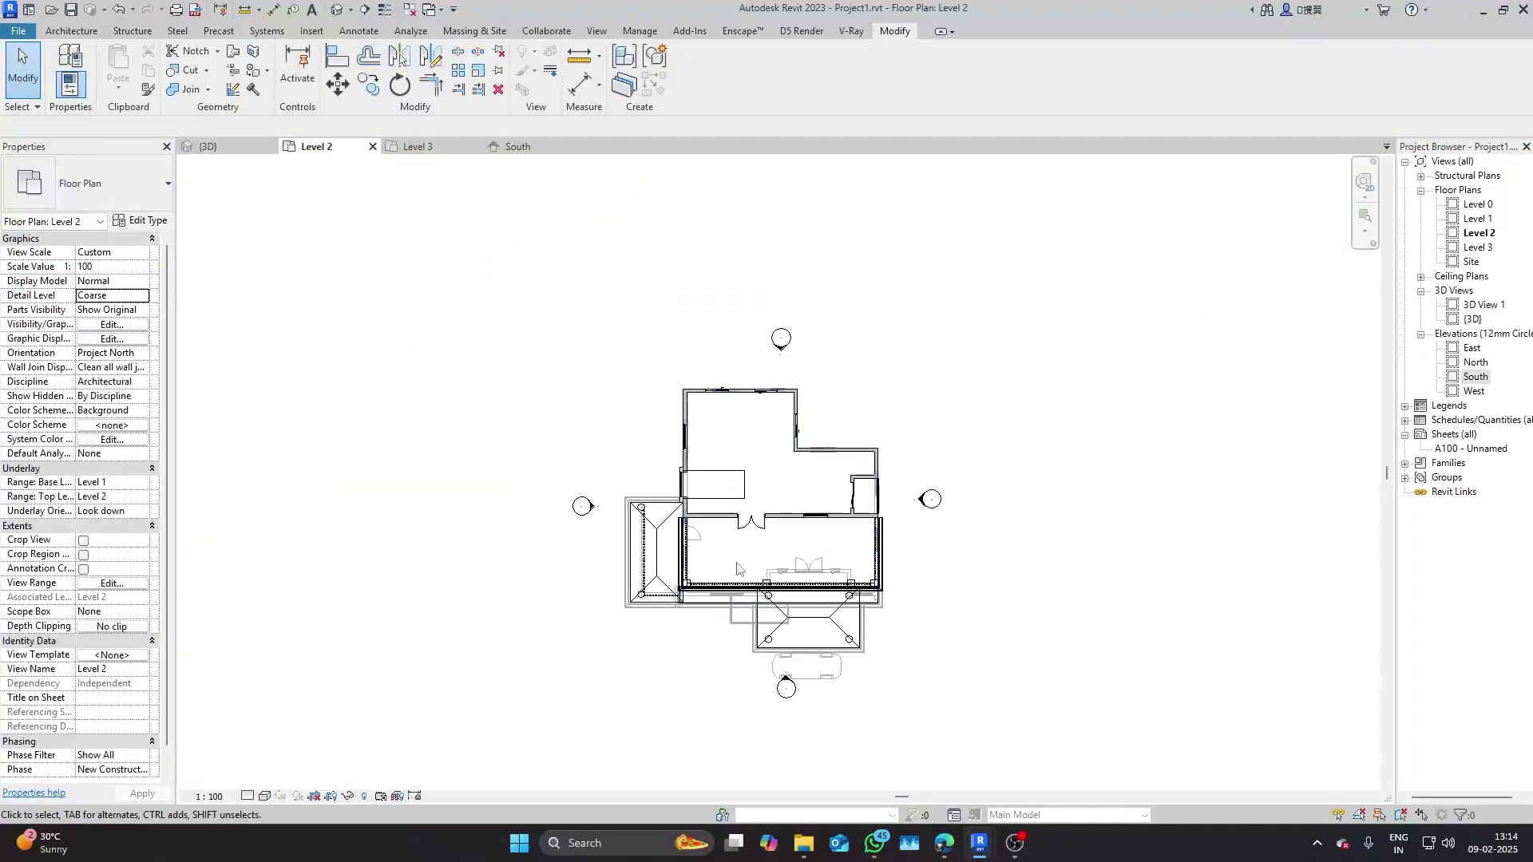
left_click(438, 144)
left_click(516, 303)
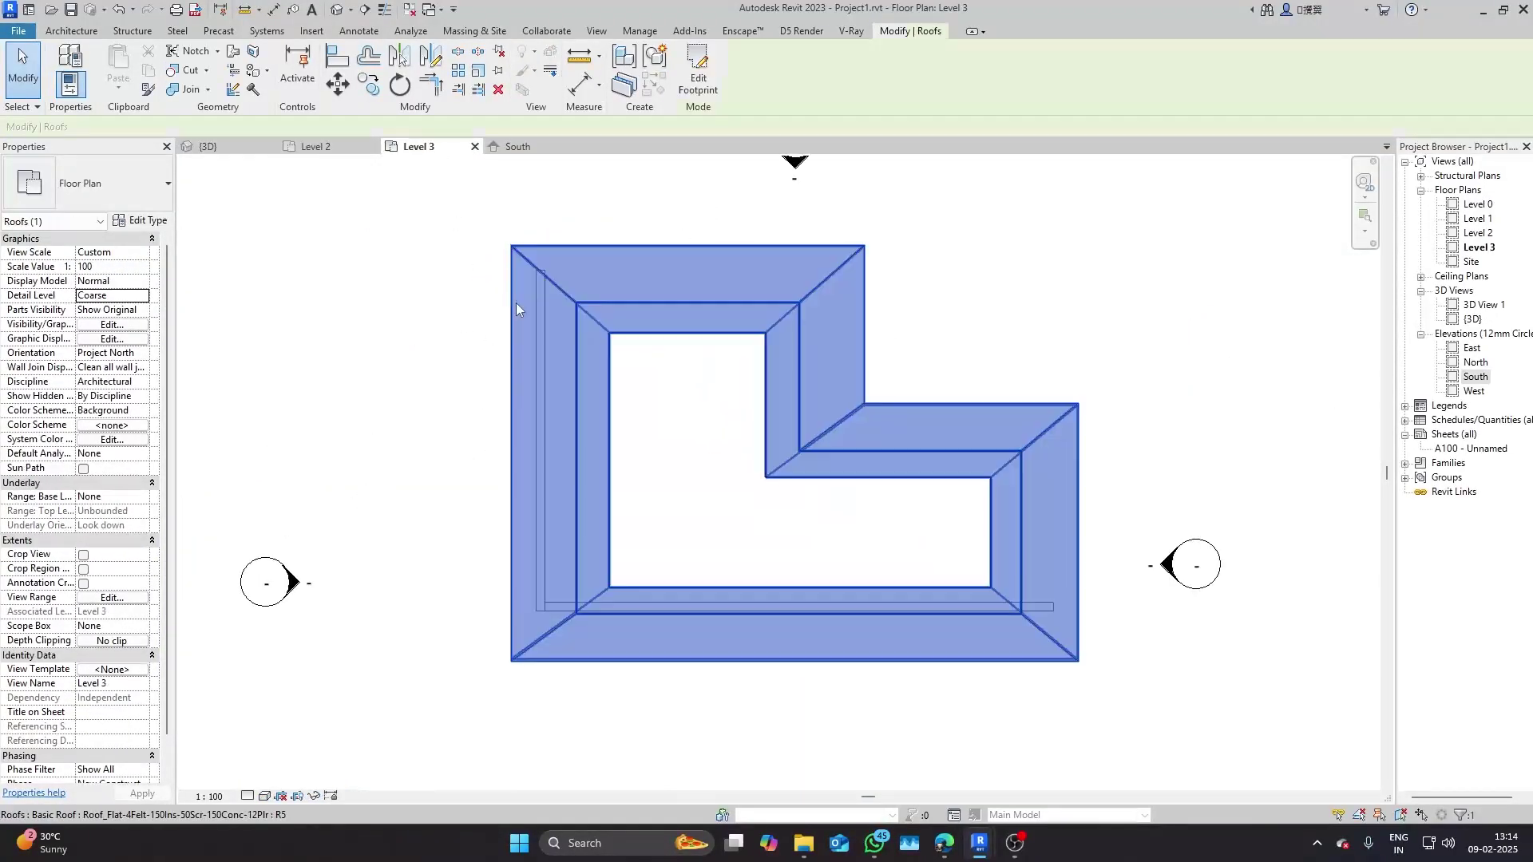
left_click(527, 232)
left_click(515, 244)
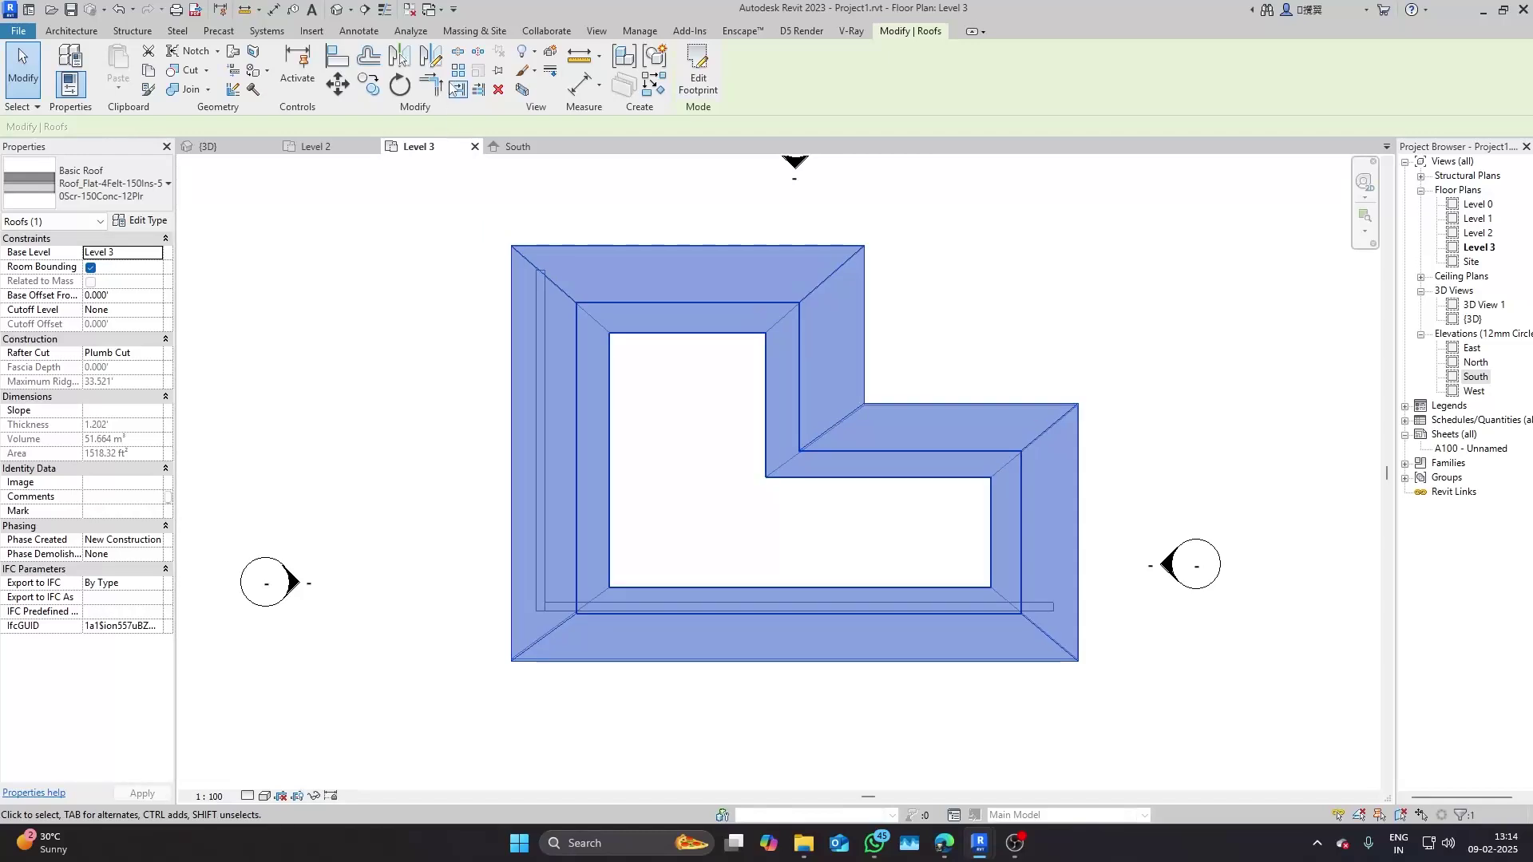
key("Escape")
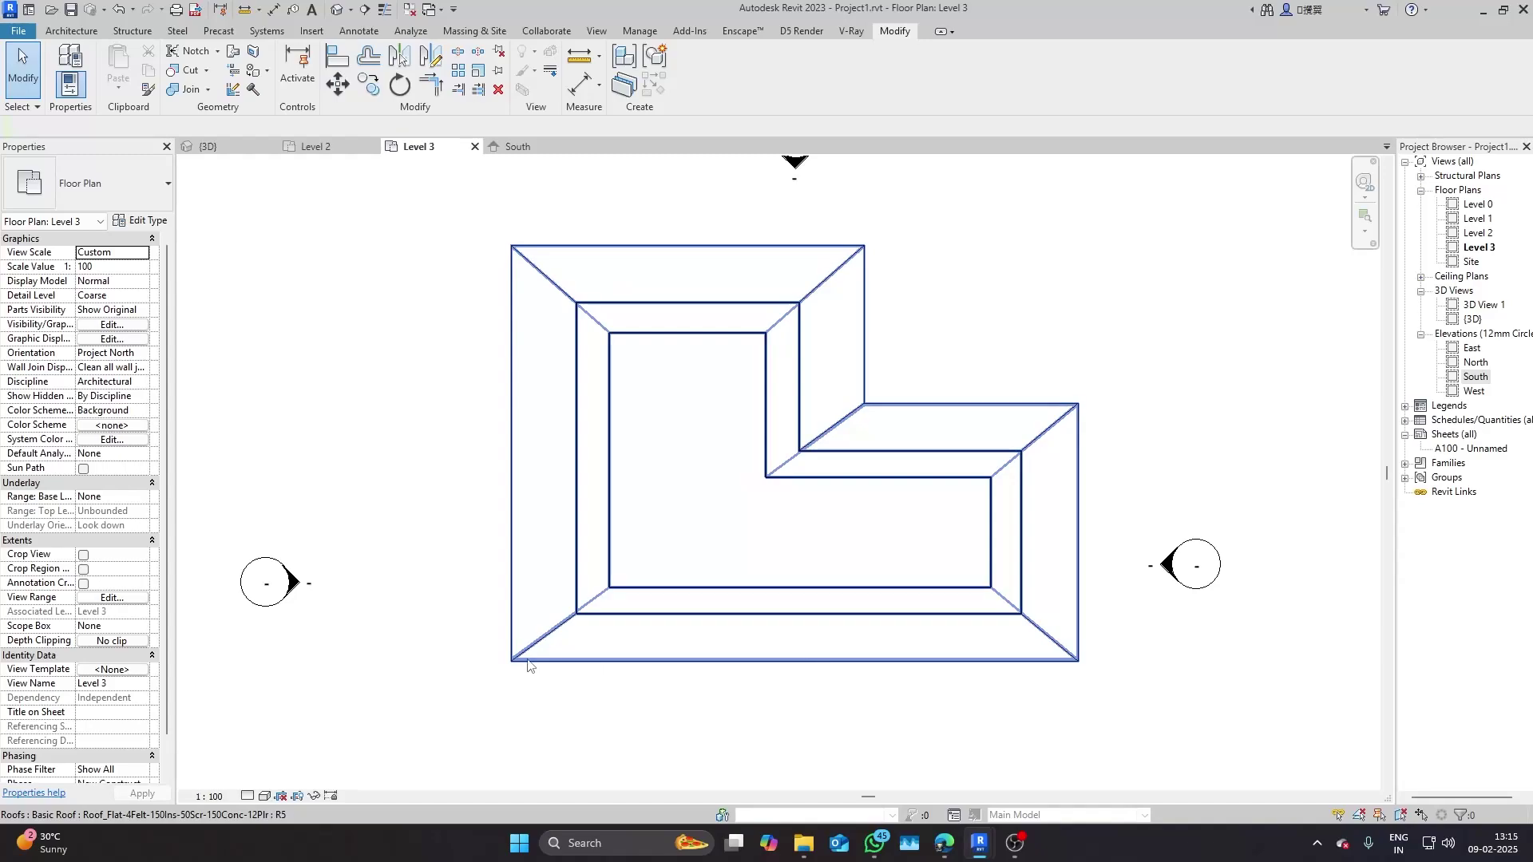
left_click(513, 259)
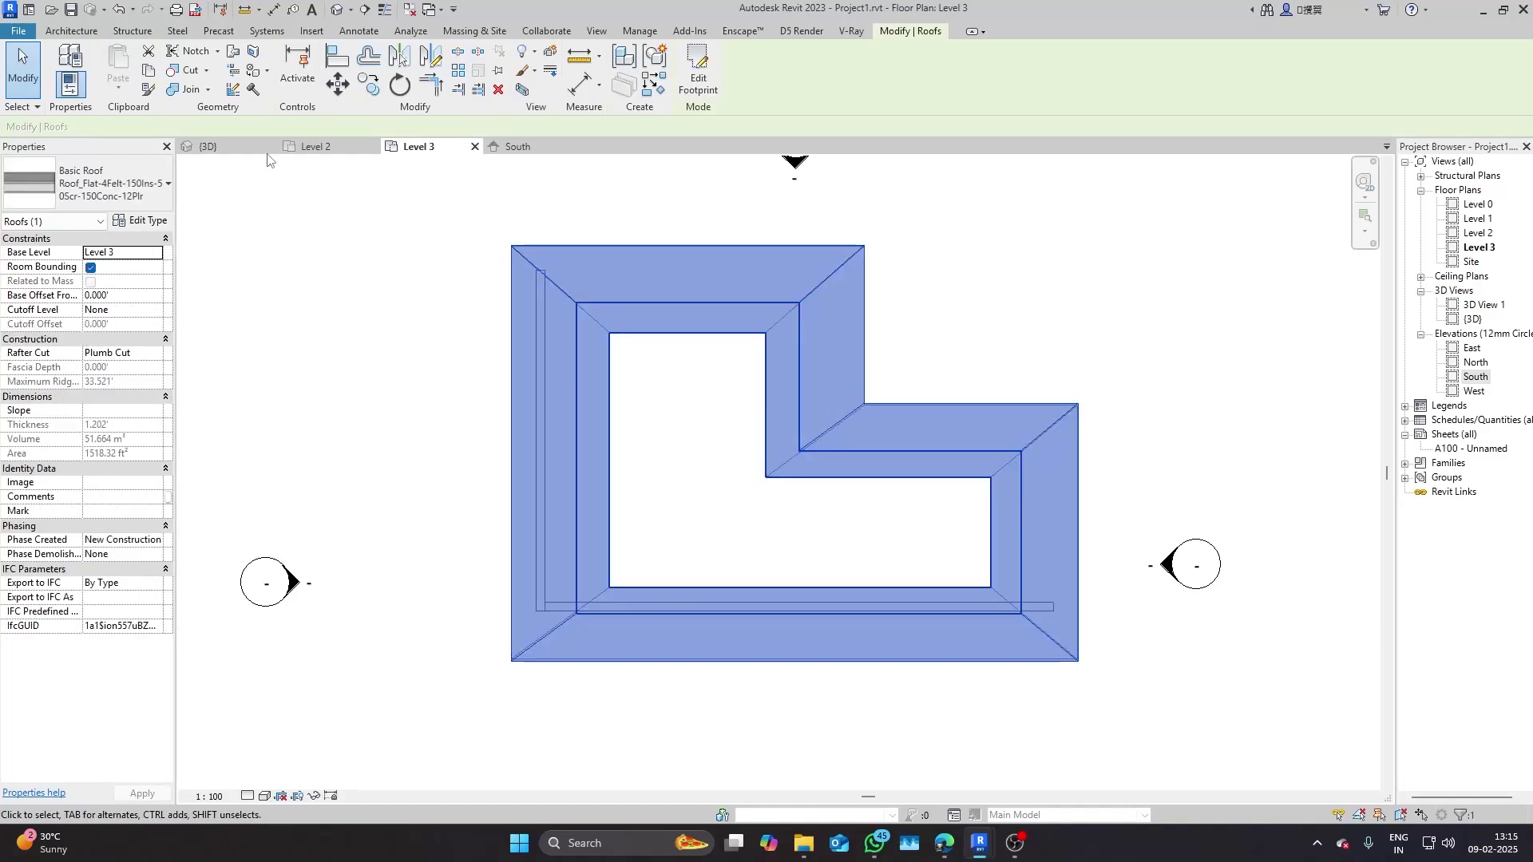
left_click(206, 147)
scroll(542, 390, "up", 8)
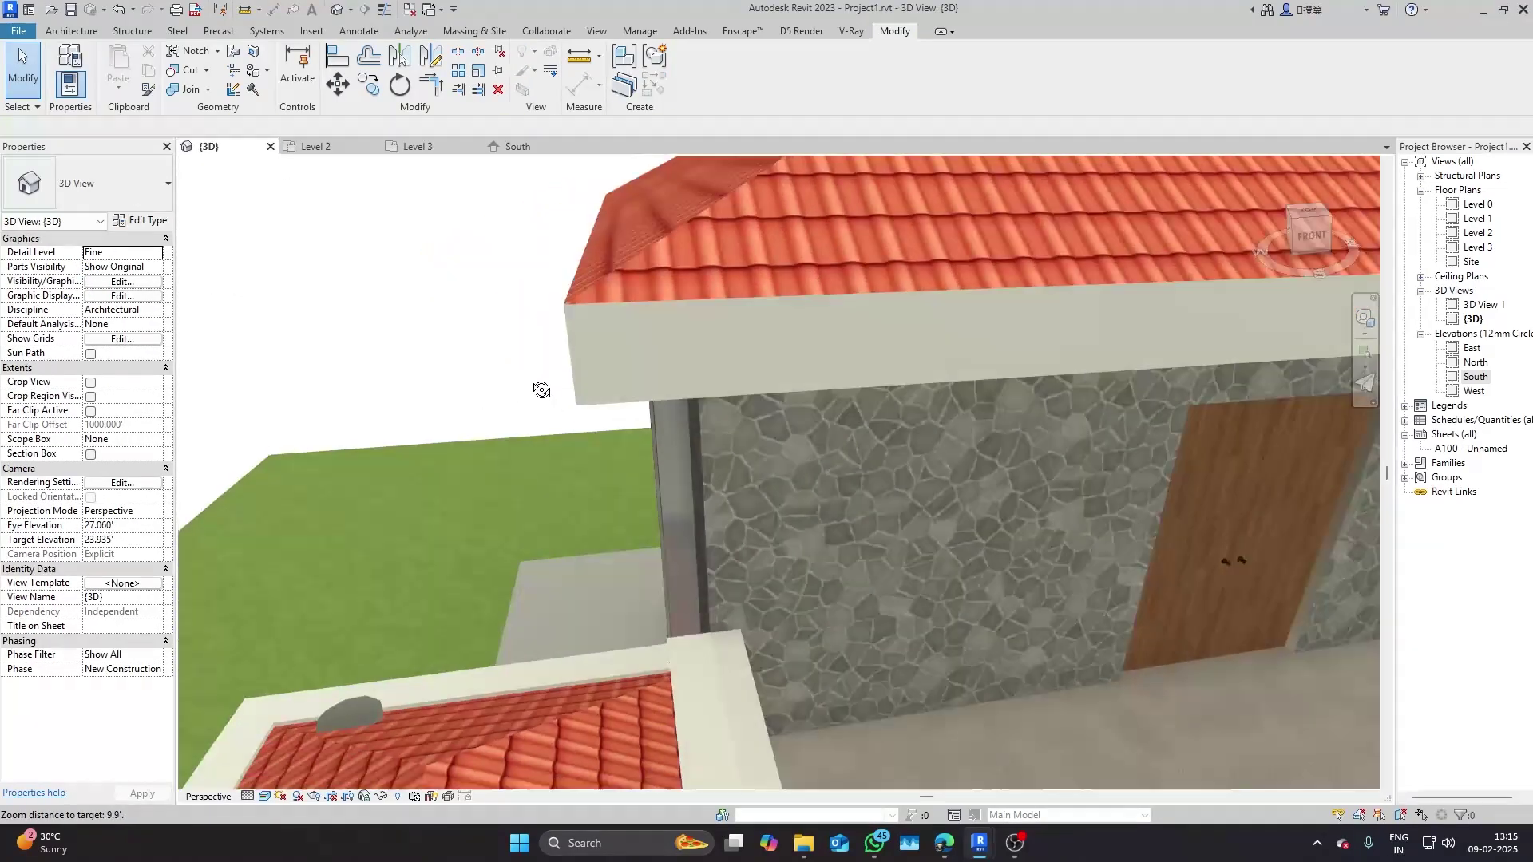
scroll(541, 390, "down", 6)
- Create a named in-place model in the Walls category from the Level 3 floor plan
left_click(428, 144)
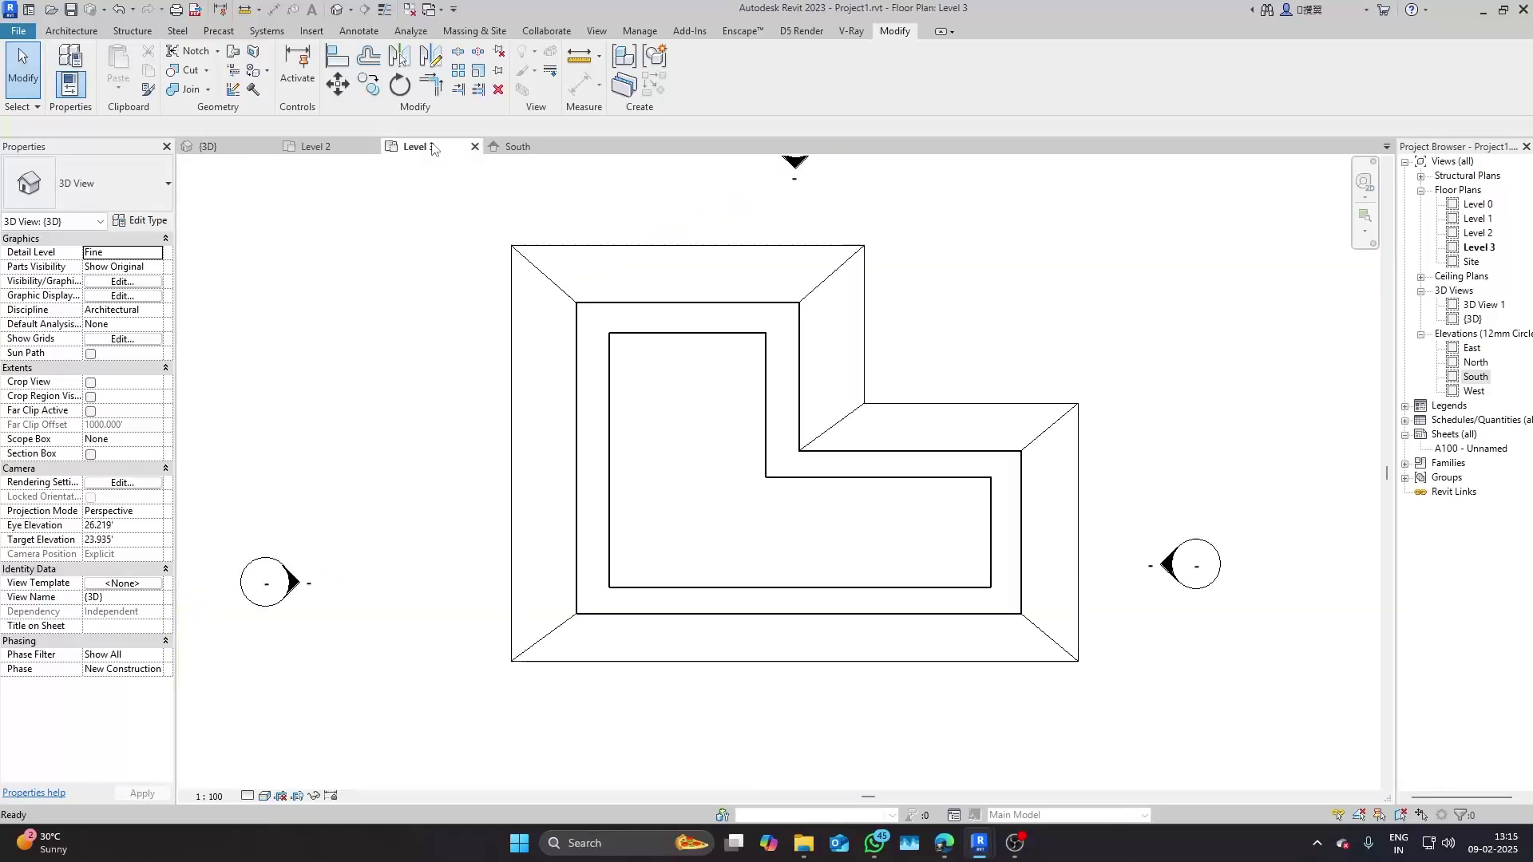
scroll(400, 262, "up", 3)
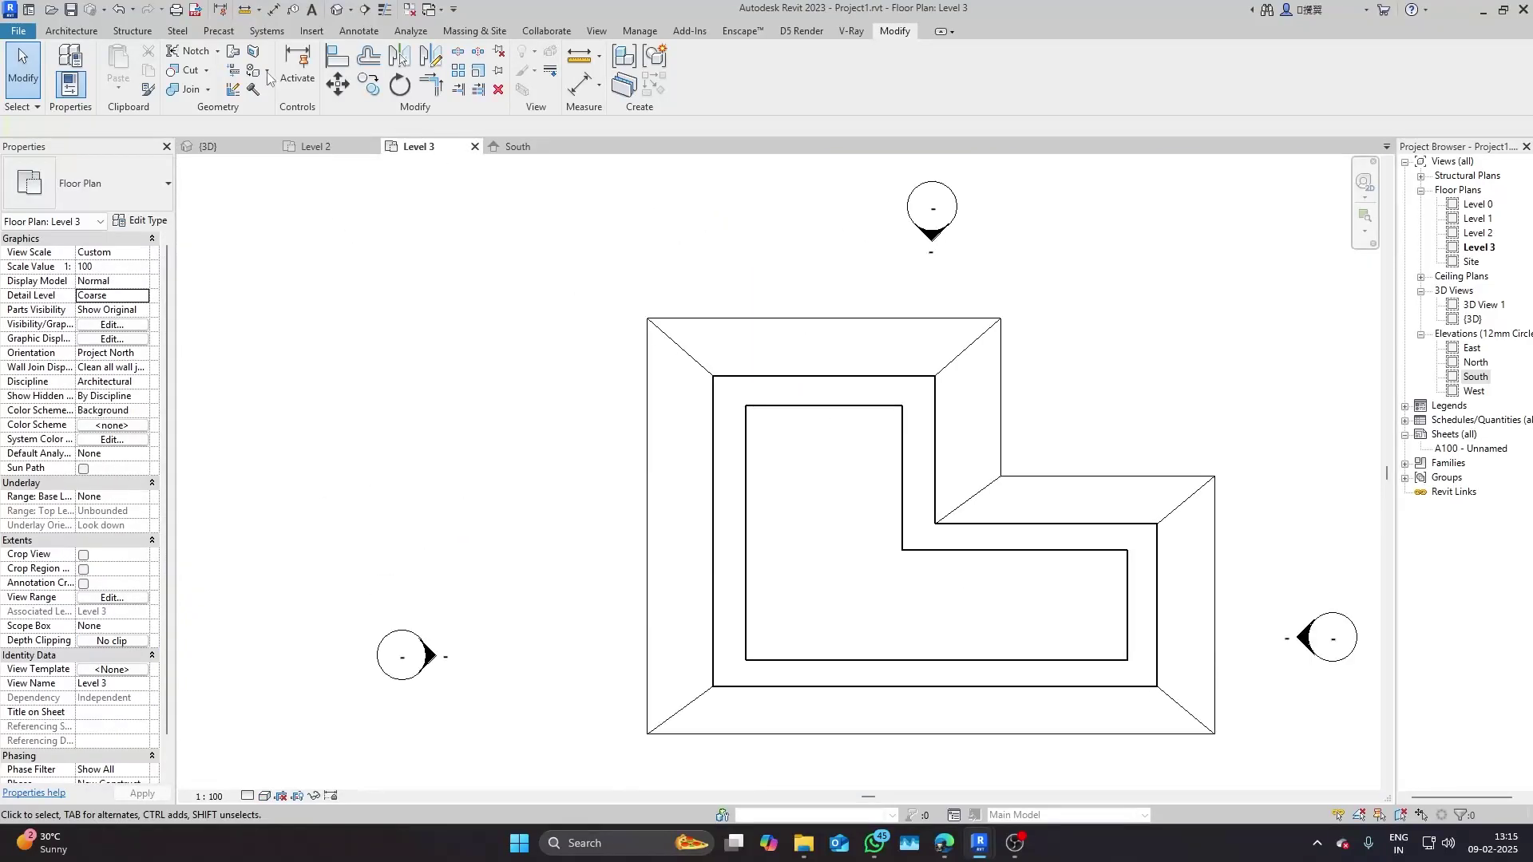
left_click(64, 32)
left_click(188, 87)
left_click(200, 150)
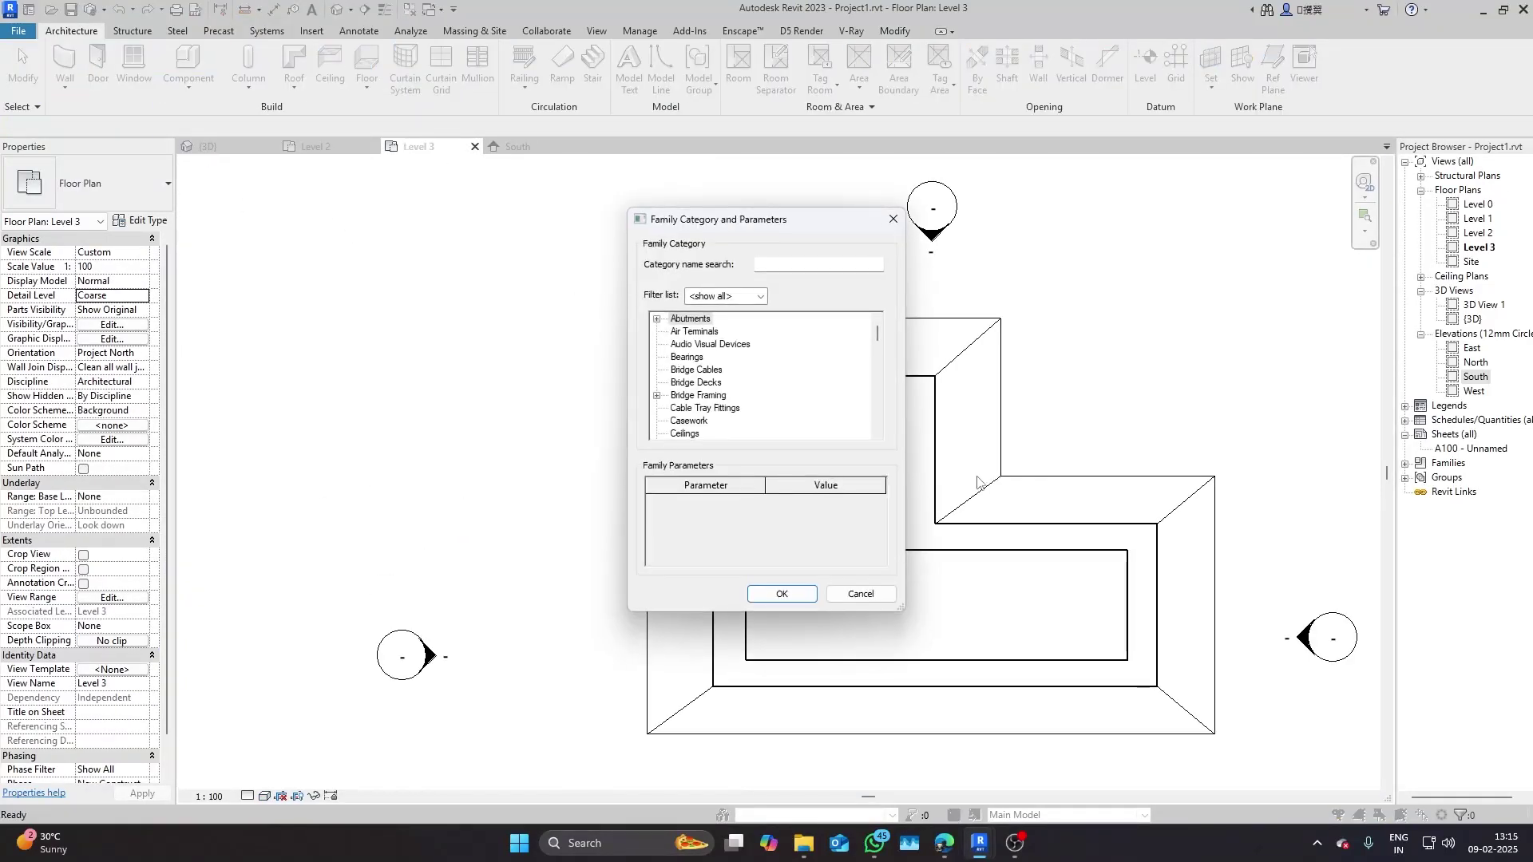
left_click_drag(877, 332, 888, 441)
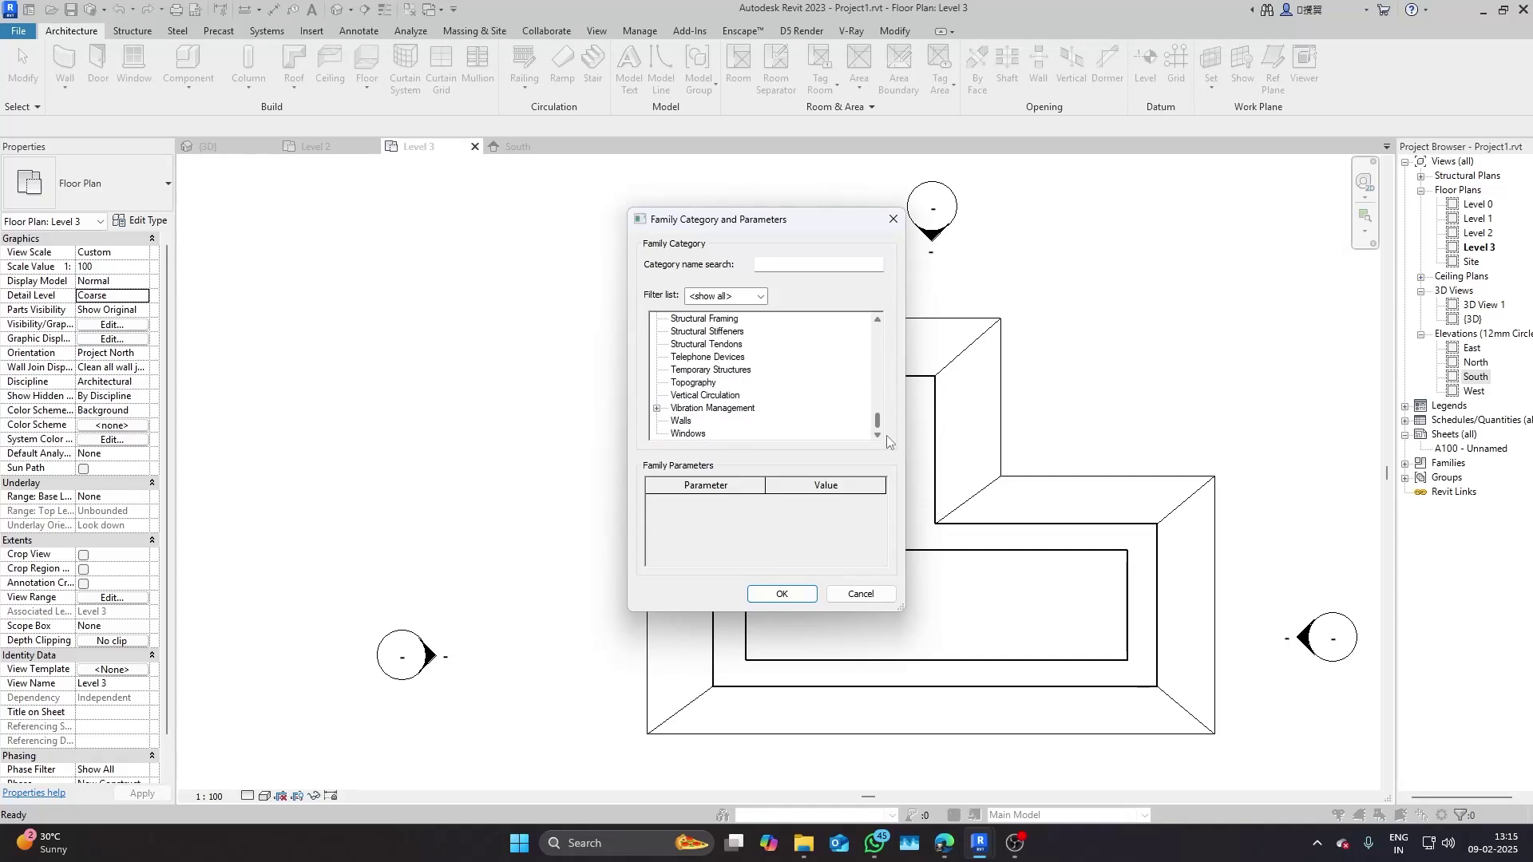
left_click(781, 593)
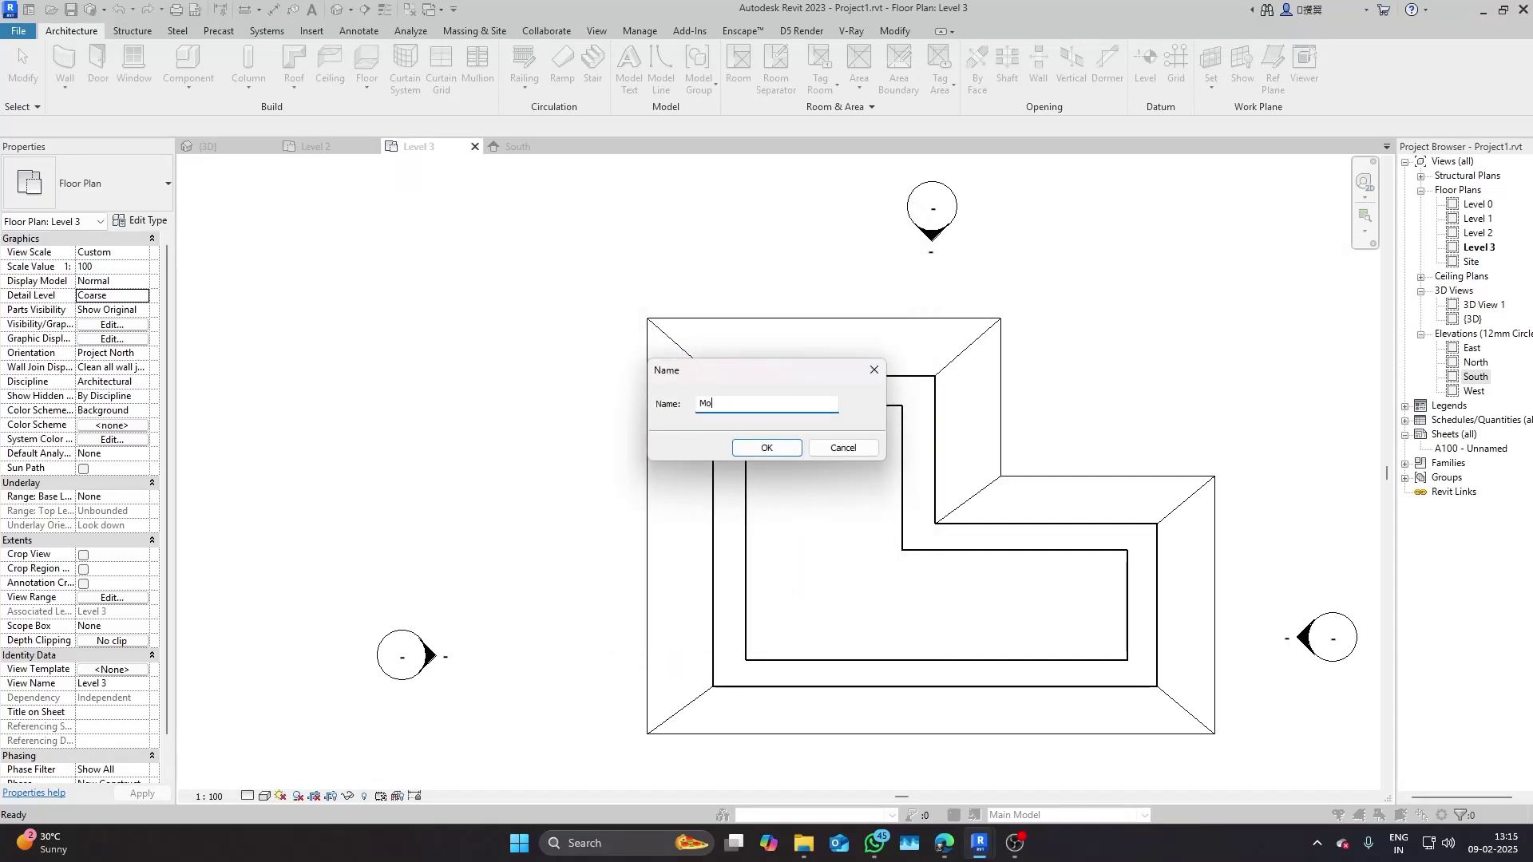
key("Return")
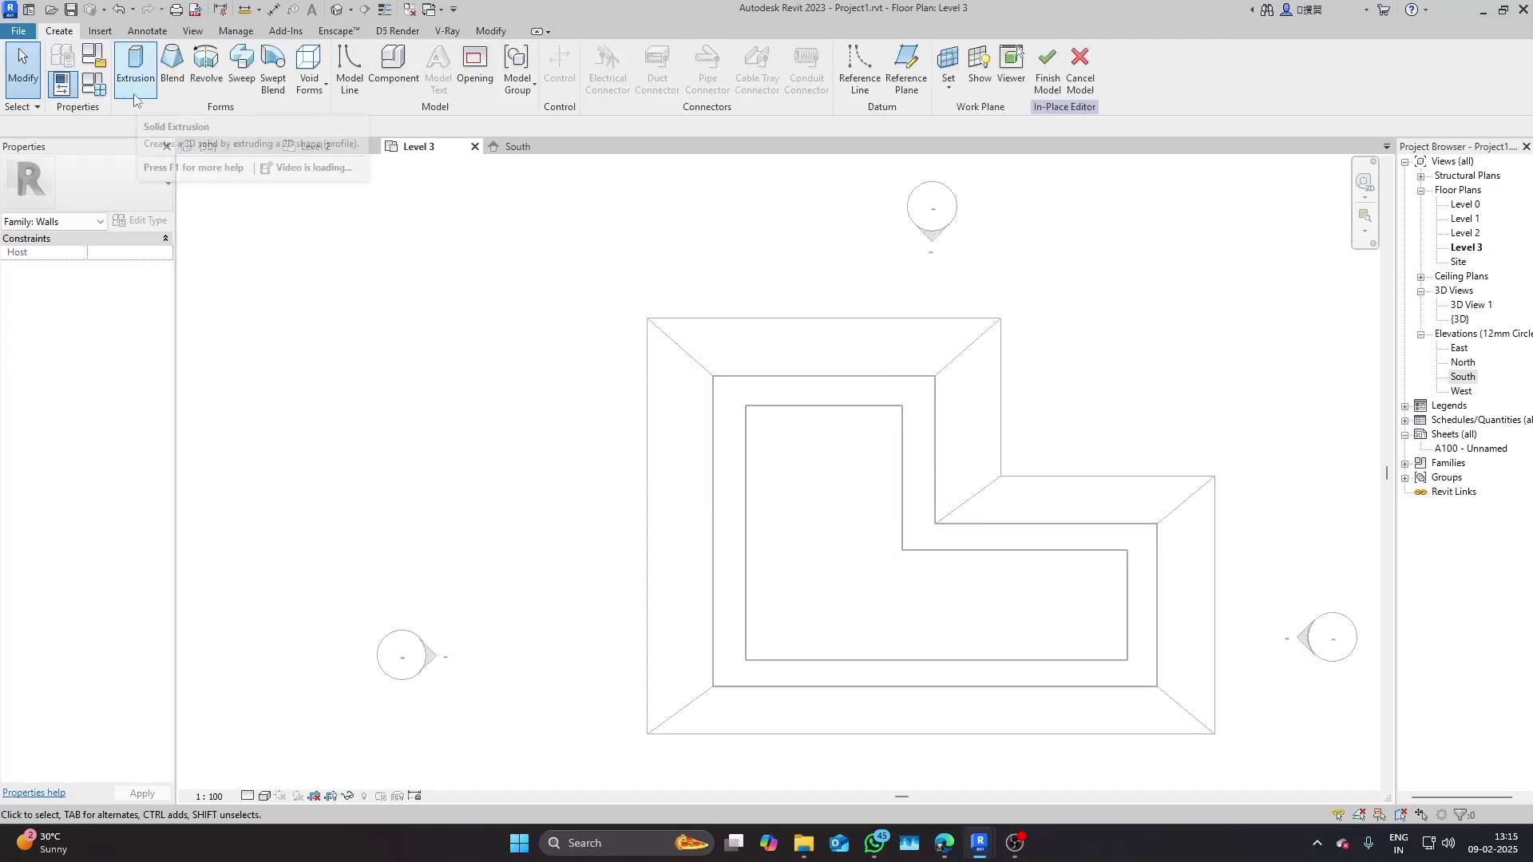
- Sketch a closed sweep path along the outer edge of the L-shaped upper roof on Level 3 and finish the path
left_click(239, 64)
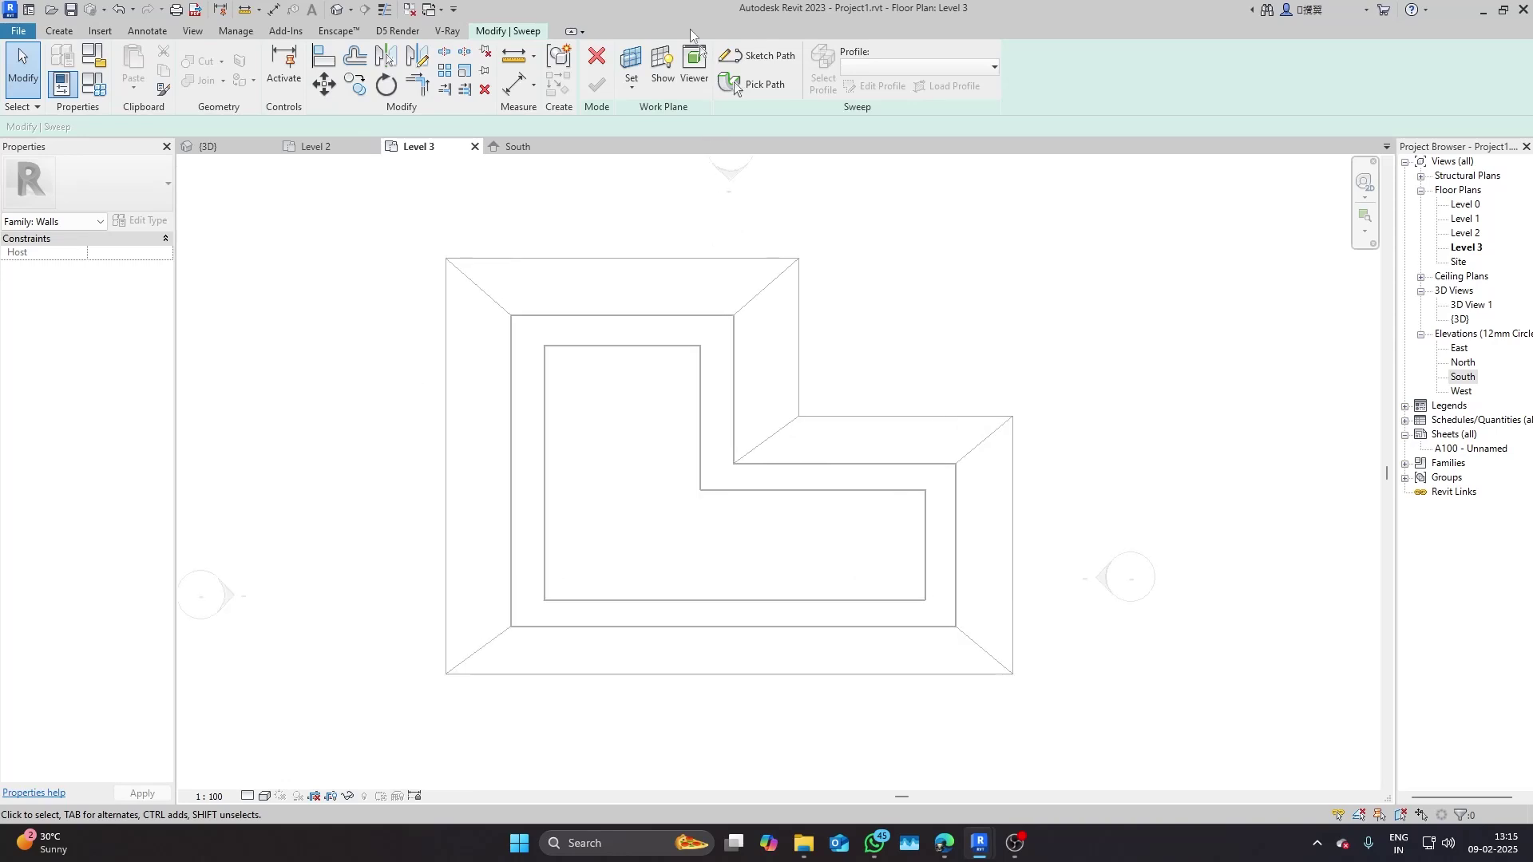
left_click(764, 56)
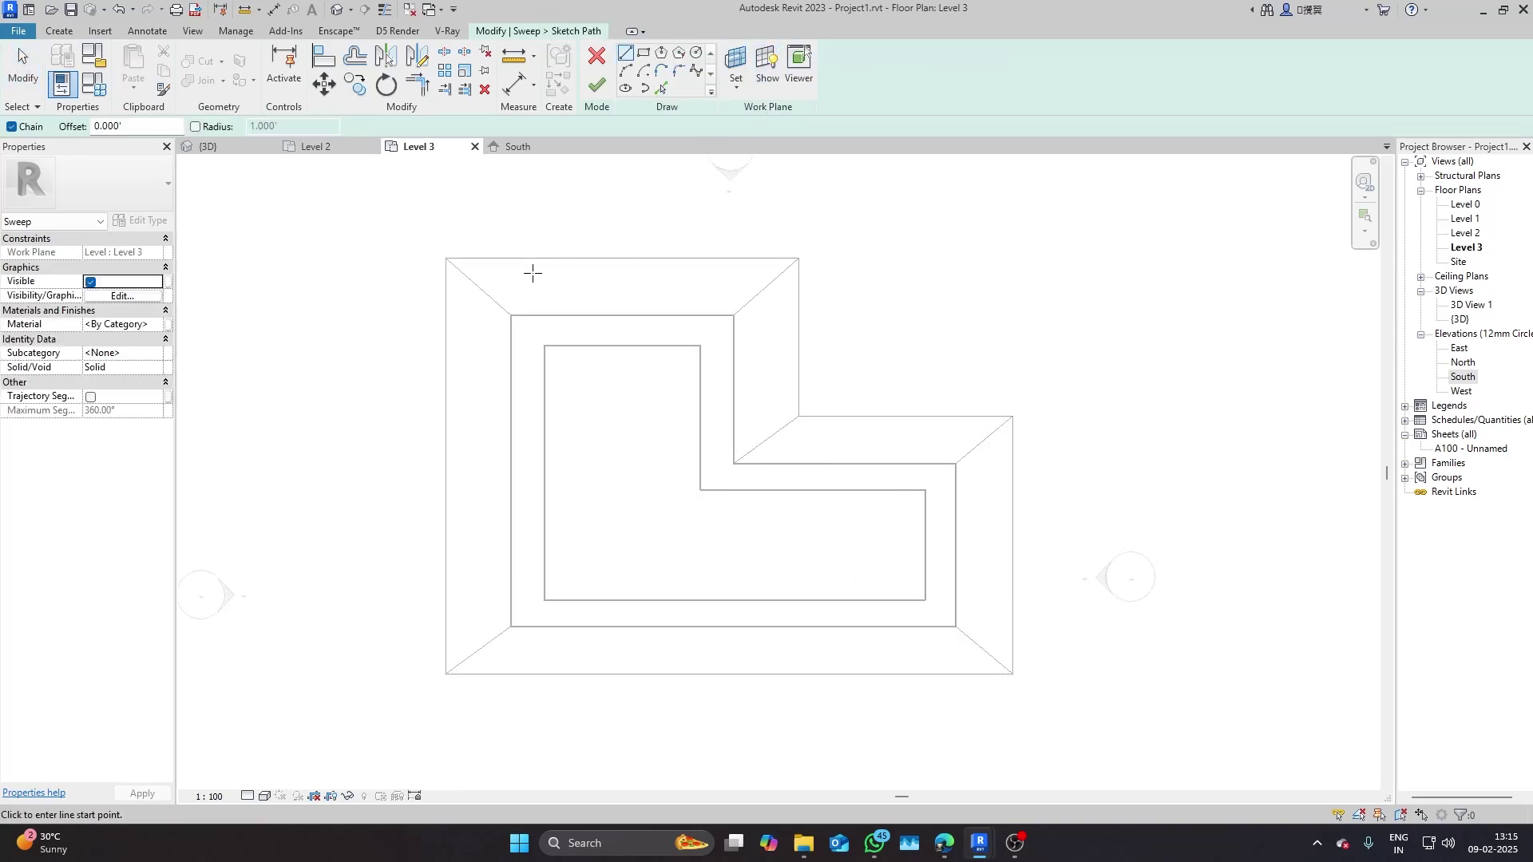
left_click(446, 258)
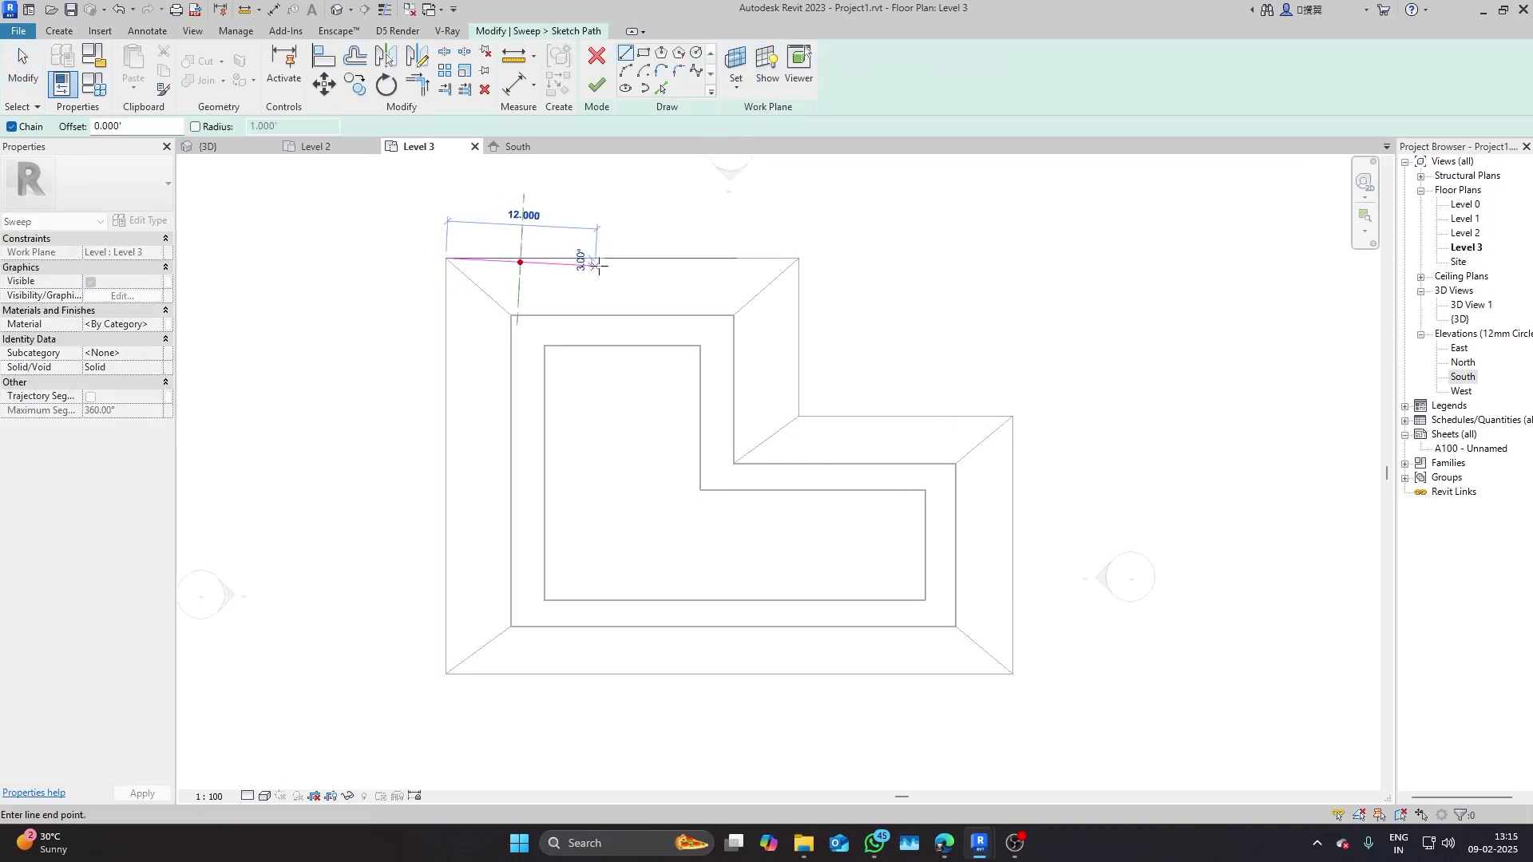
left_click(798, 257)
left_click(798, 416)
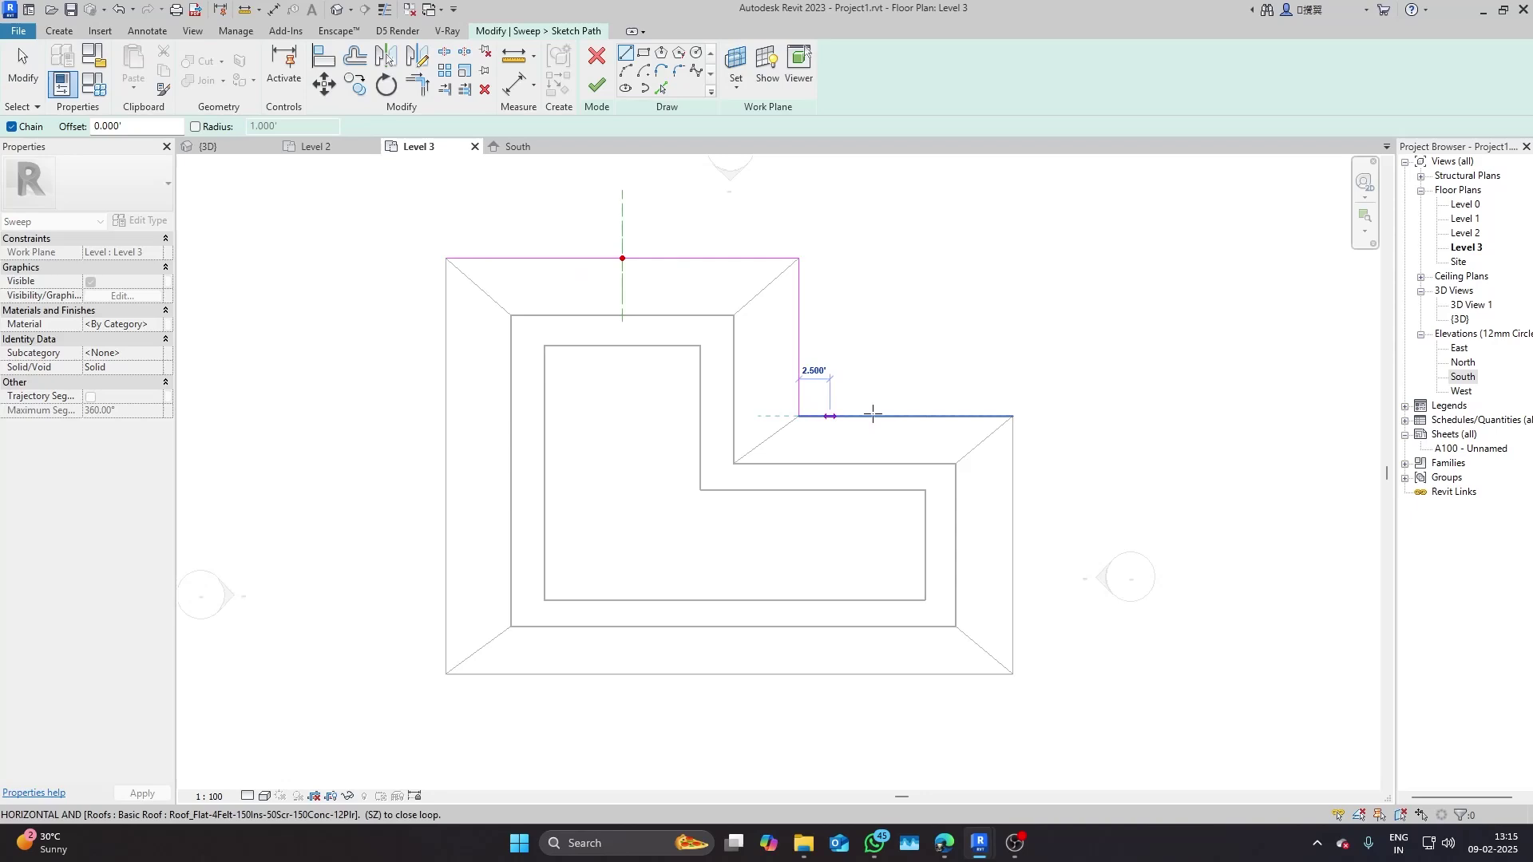
left_click(1012, 415)
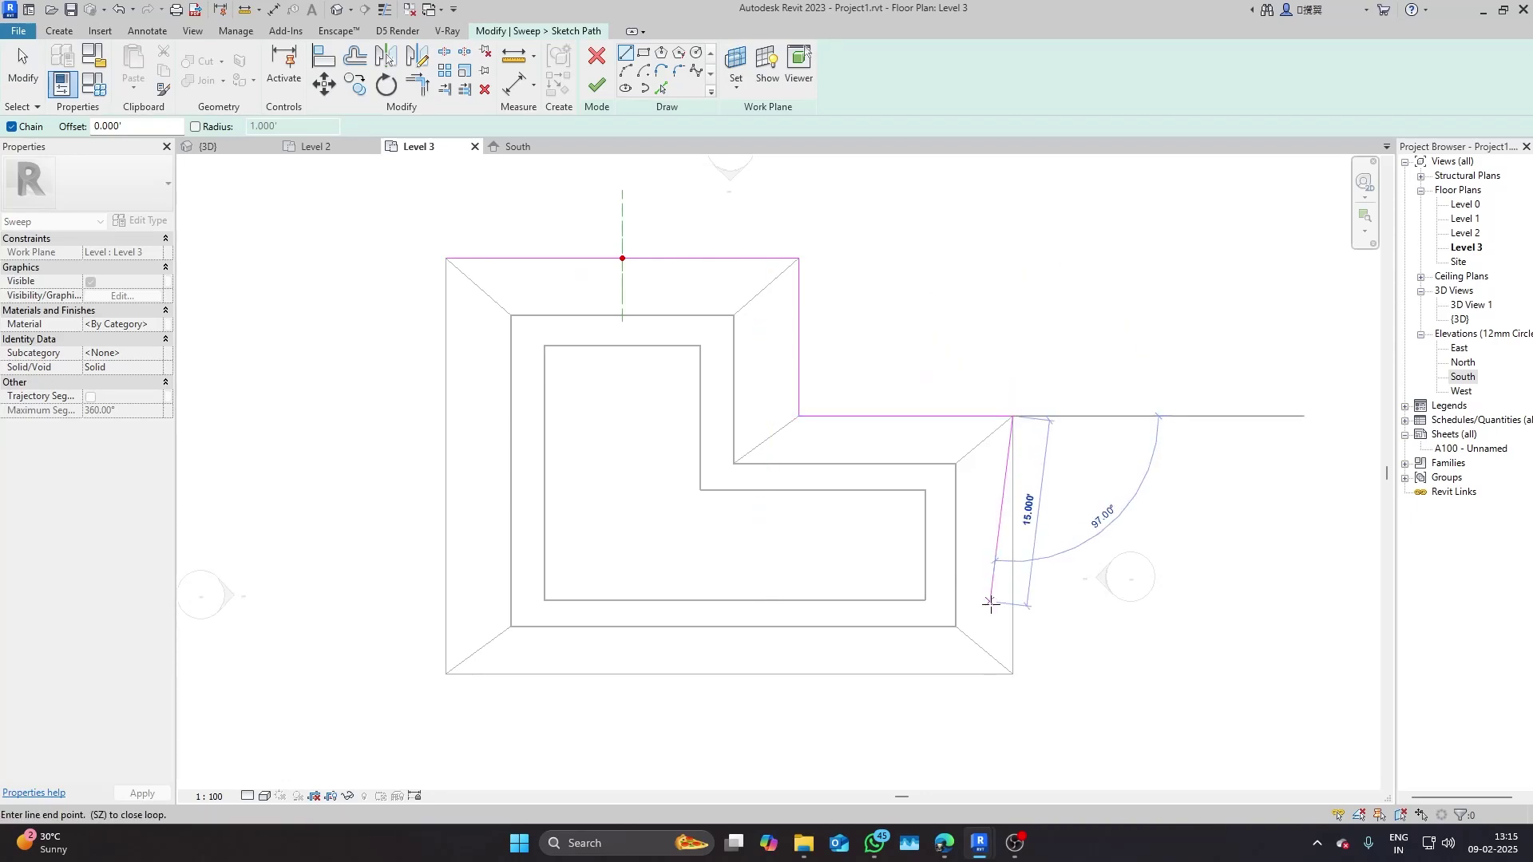
left_click(1013, 673)
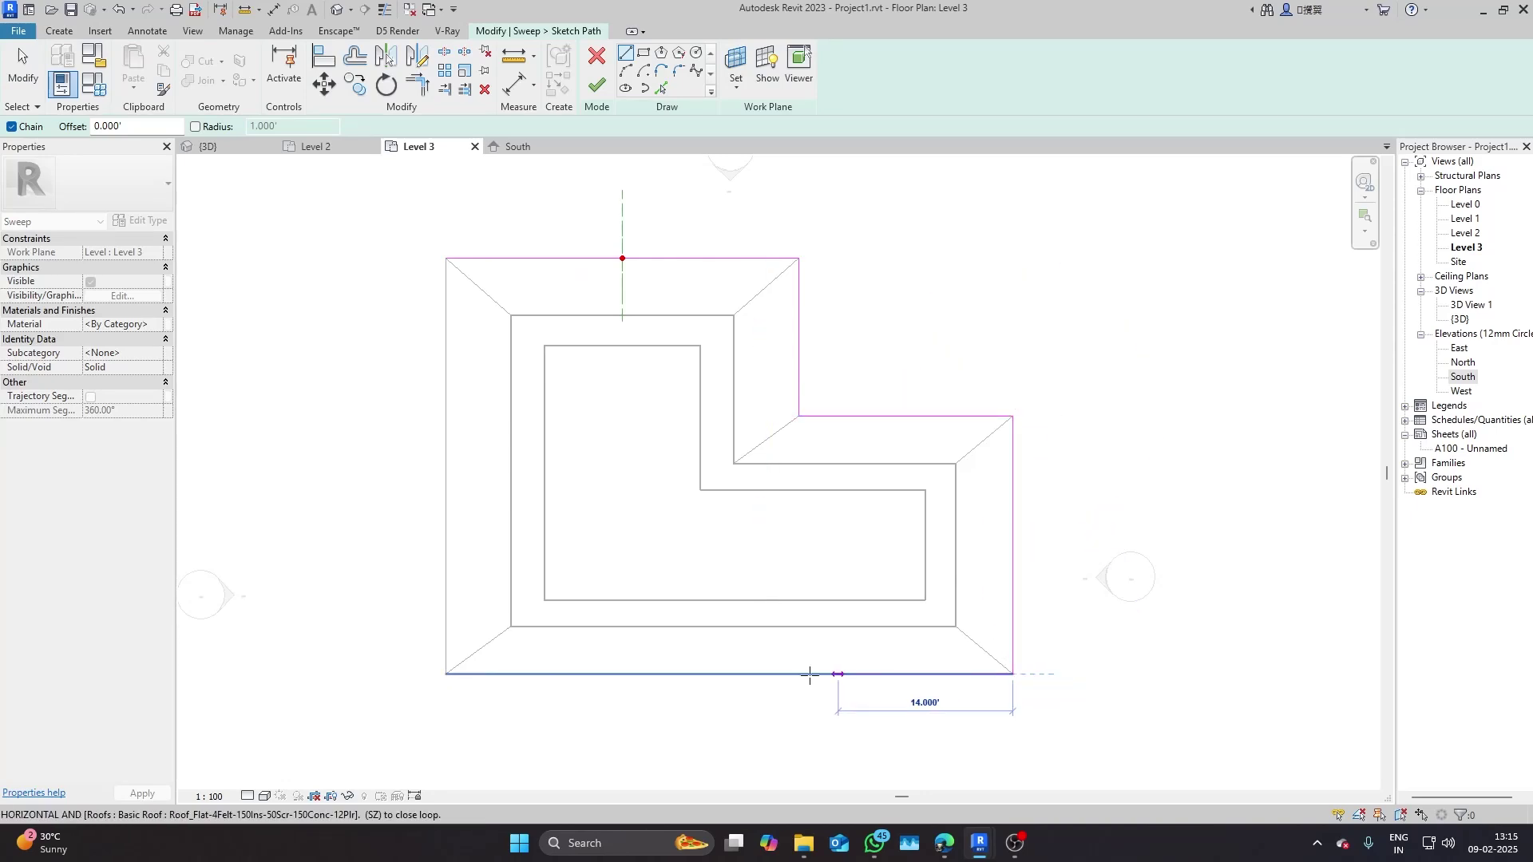
left_click(446, 673)
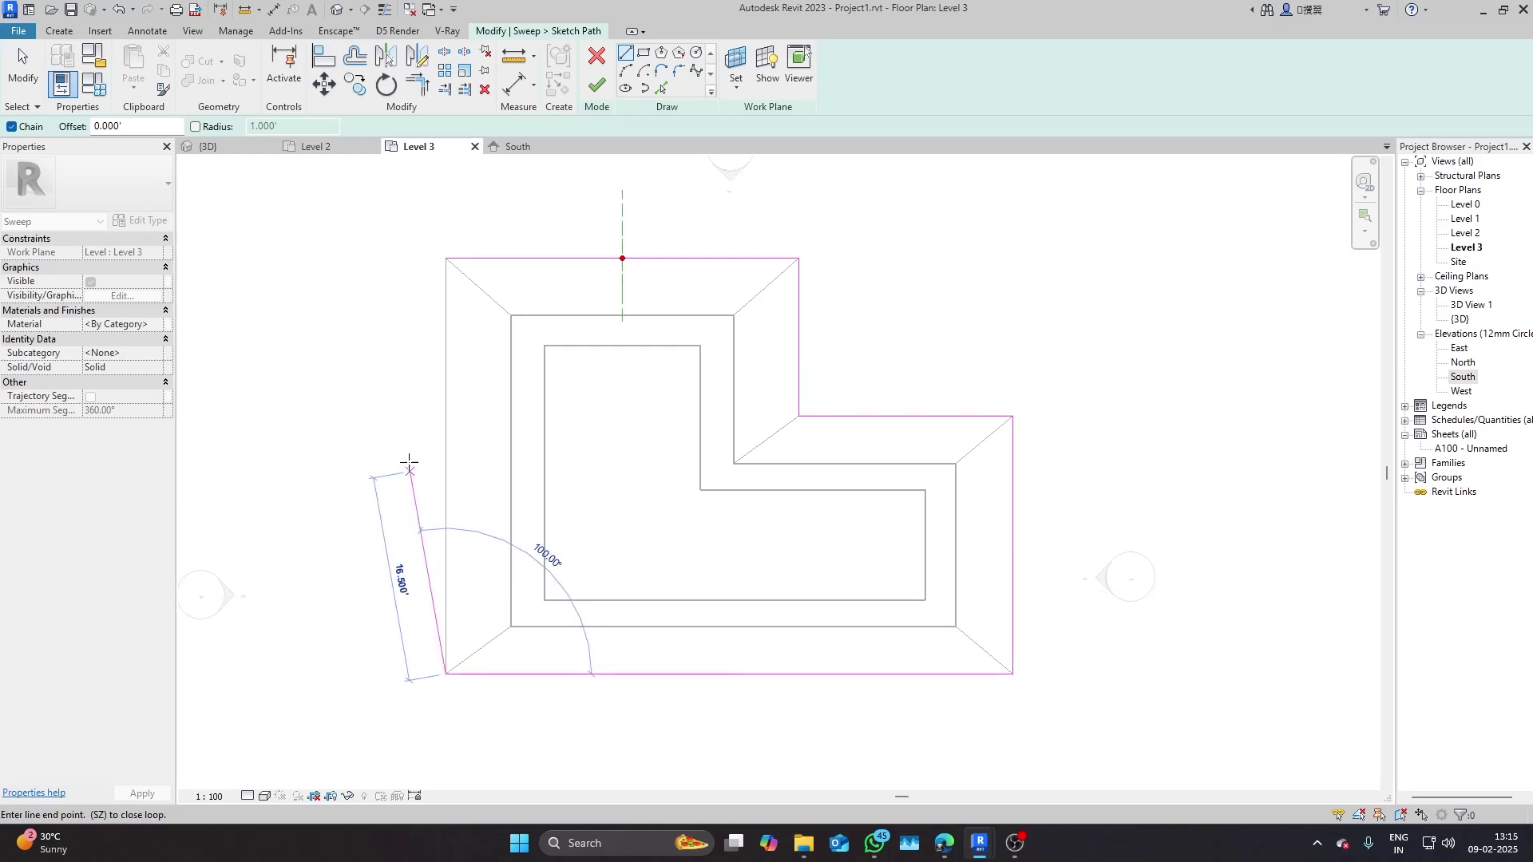
left_click(442, 262)
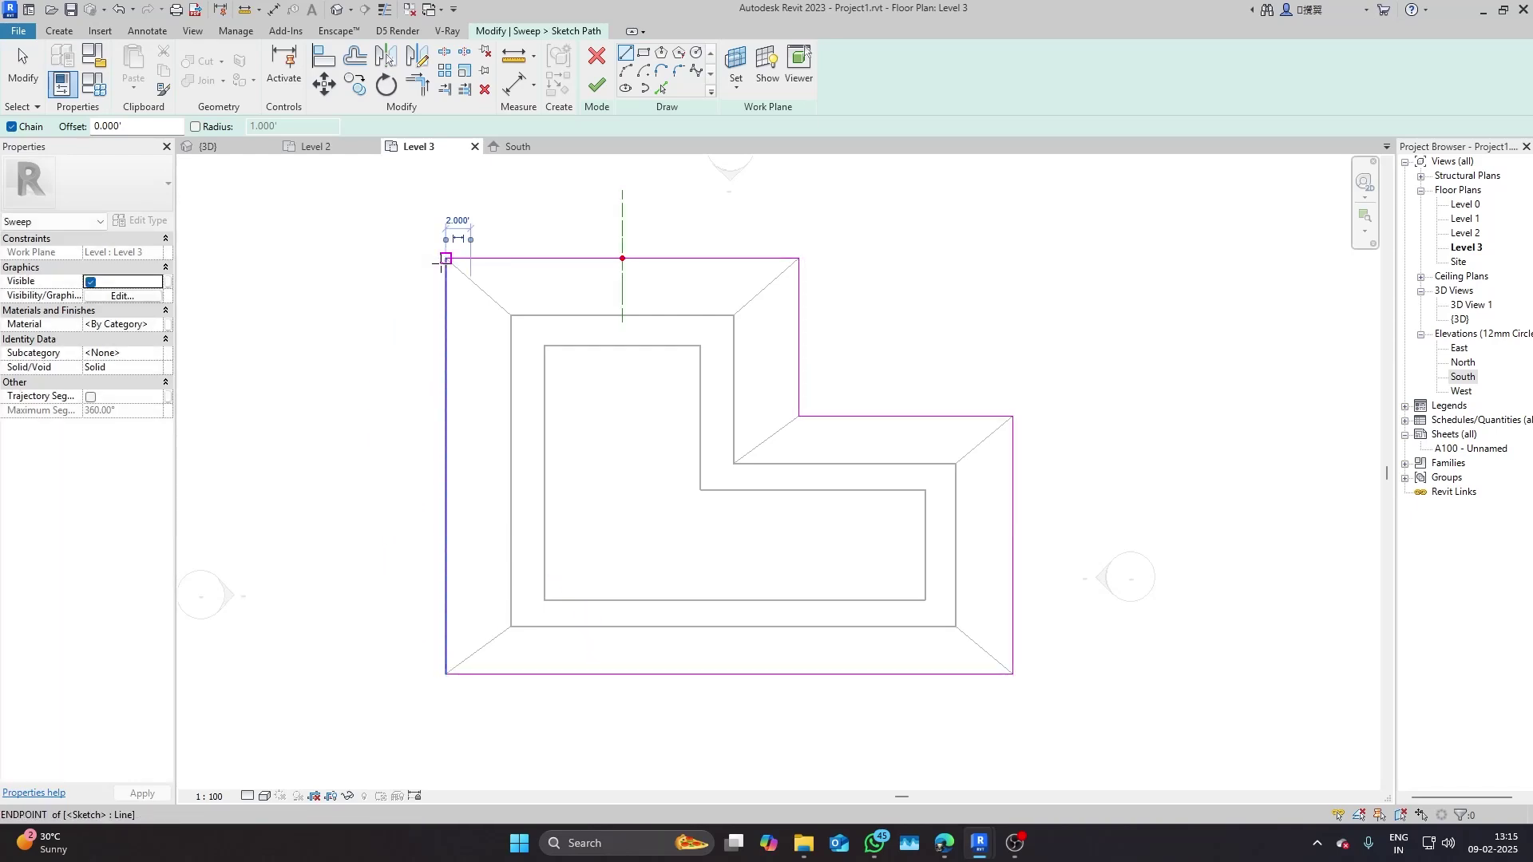
key("Escape")
key("Escape")
scroll(451, 291, "down", 2)
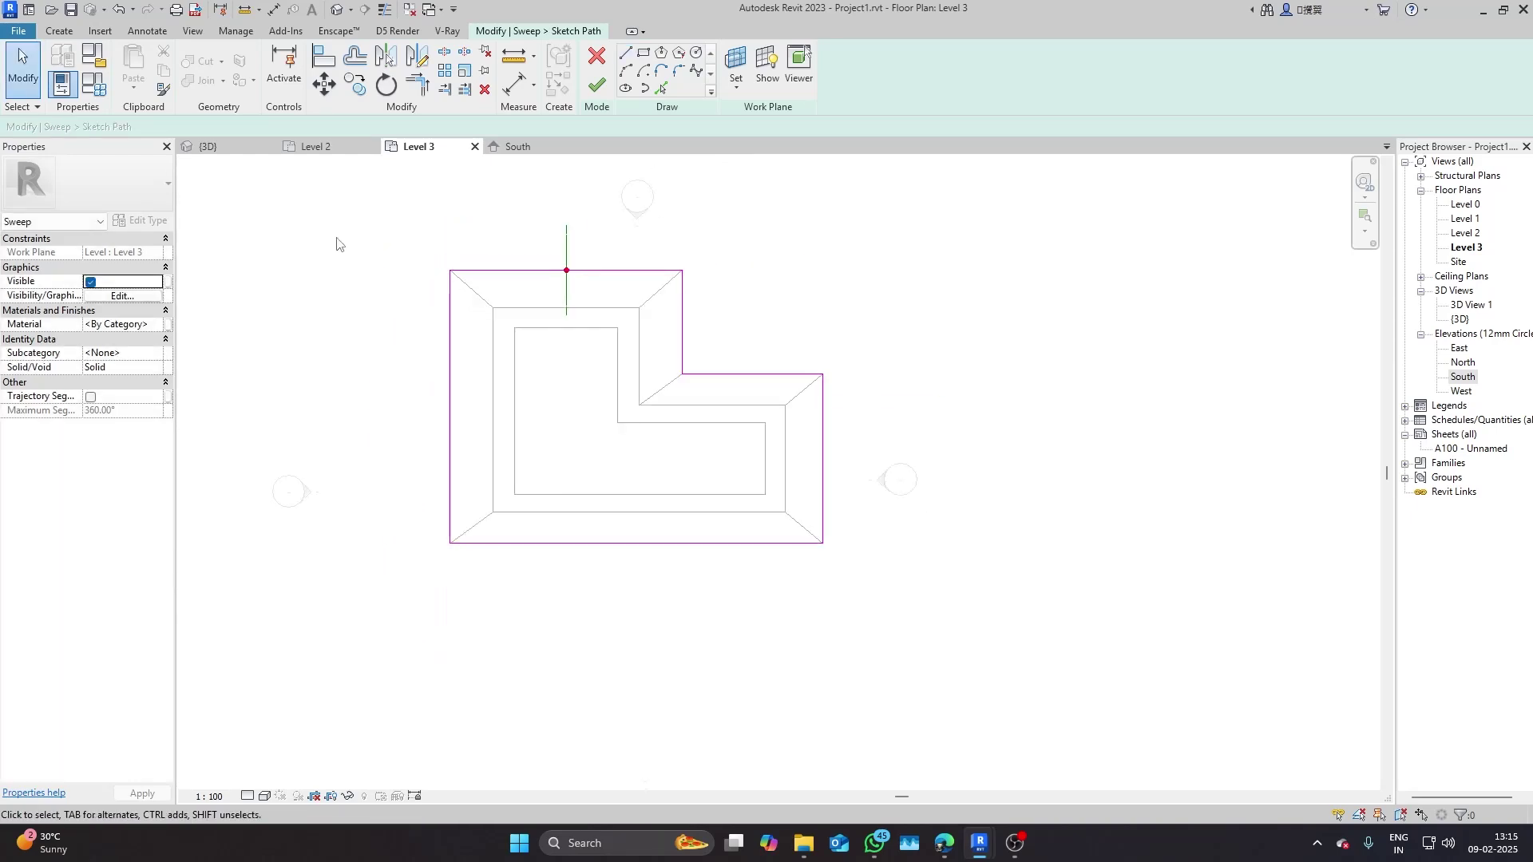
left_click_drag(328, 225, 281, 280)
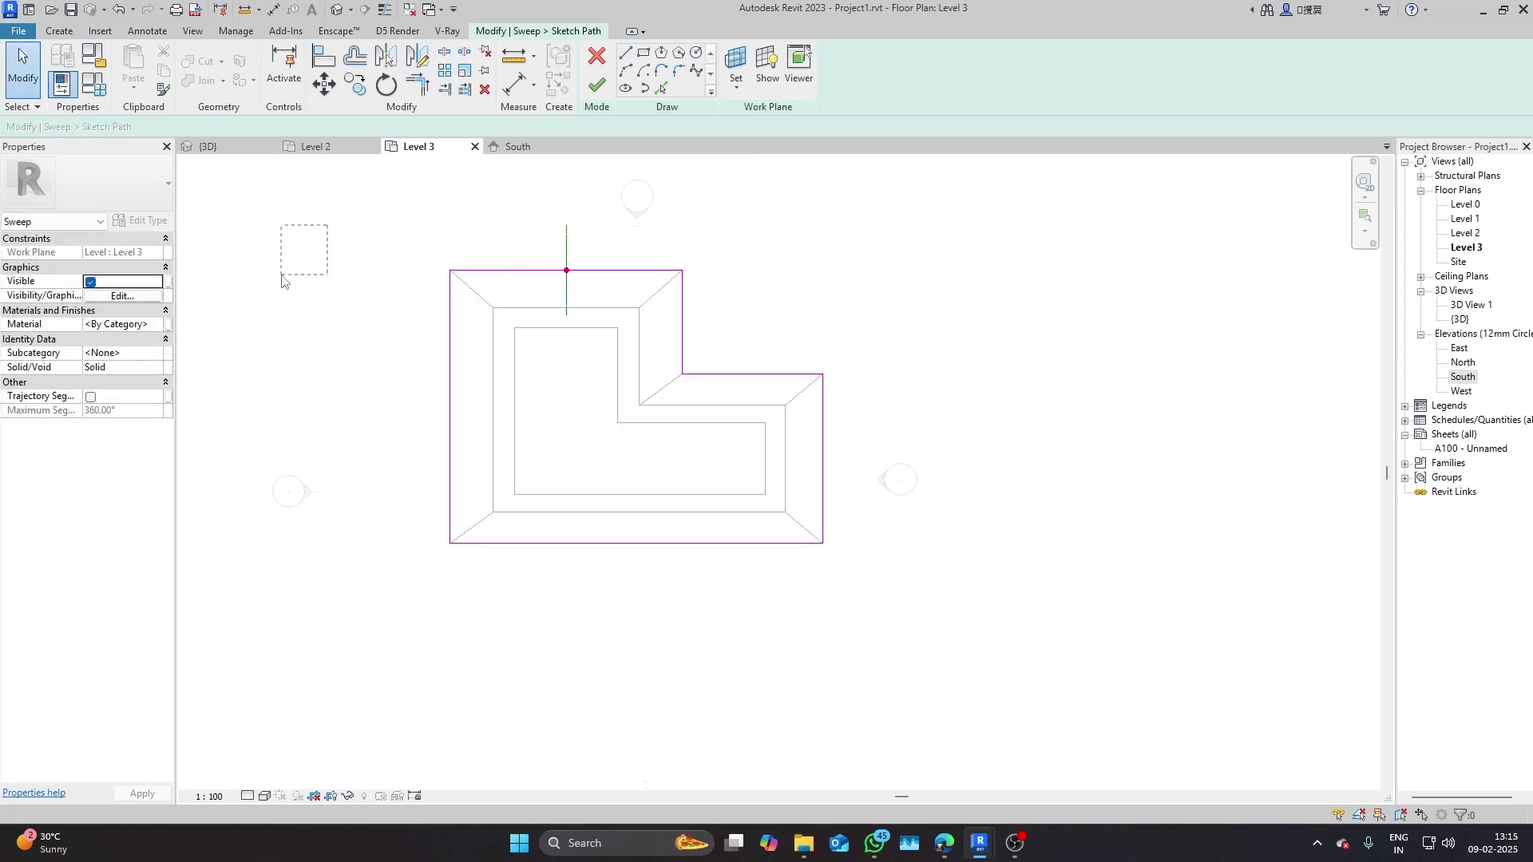
left_click(597, 85)
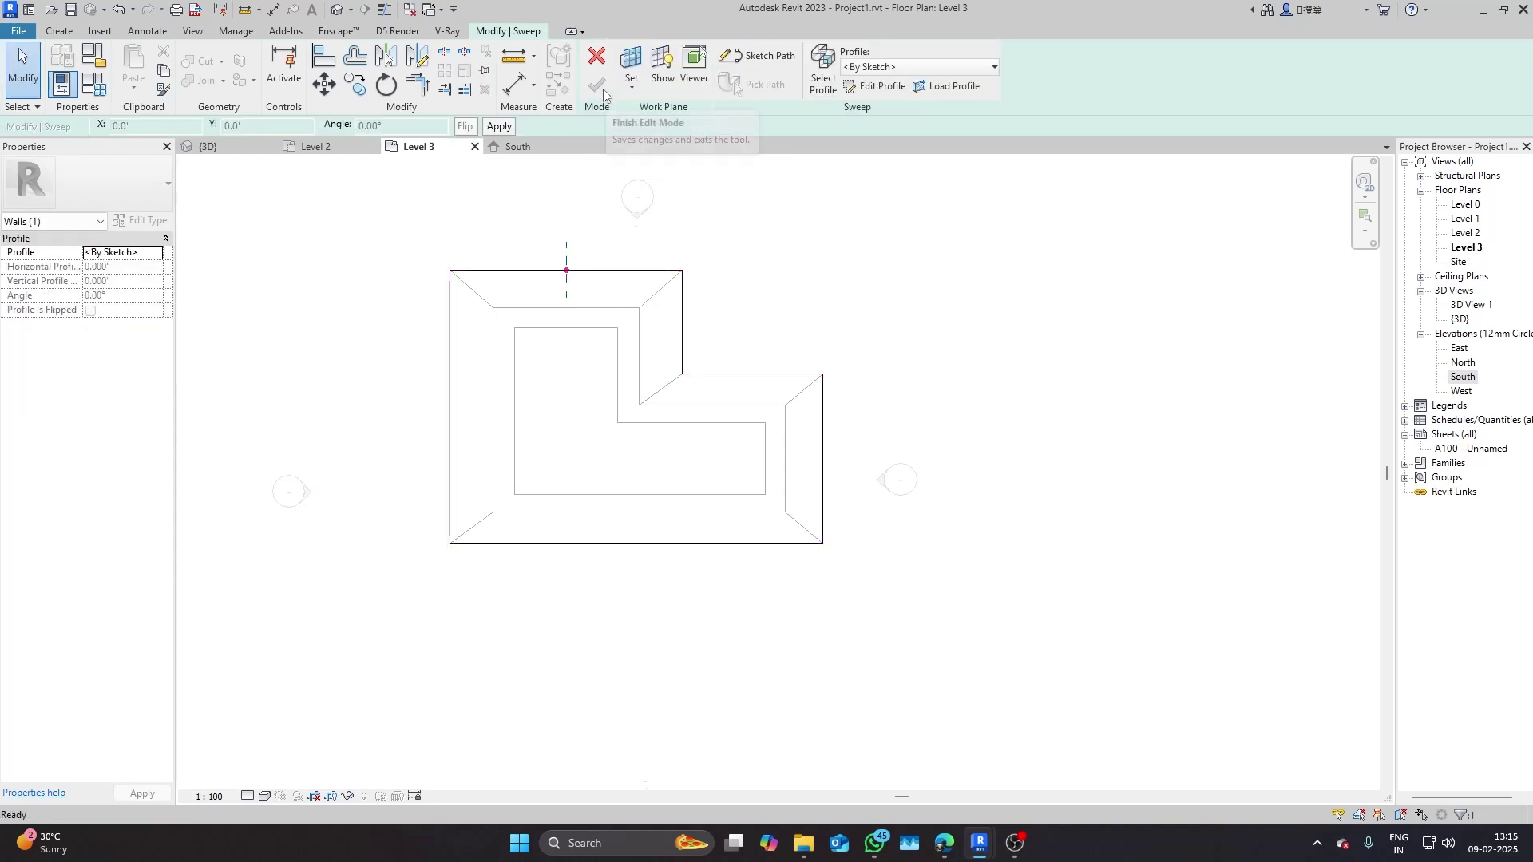
- Open the sweep's profile for sketching in the West elevation
left_click(859, 87)
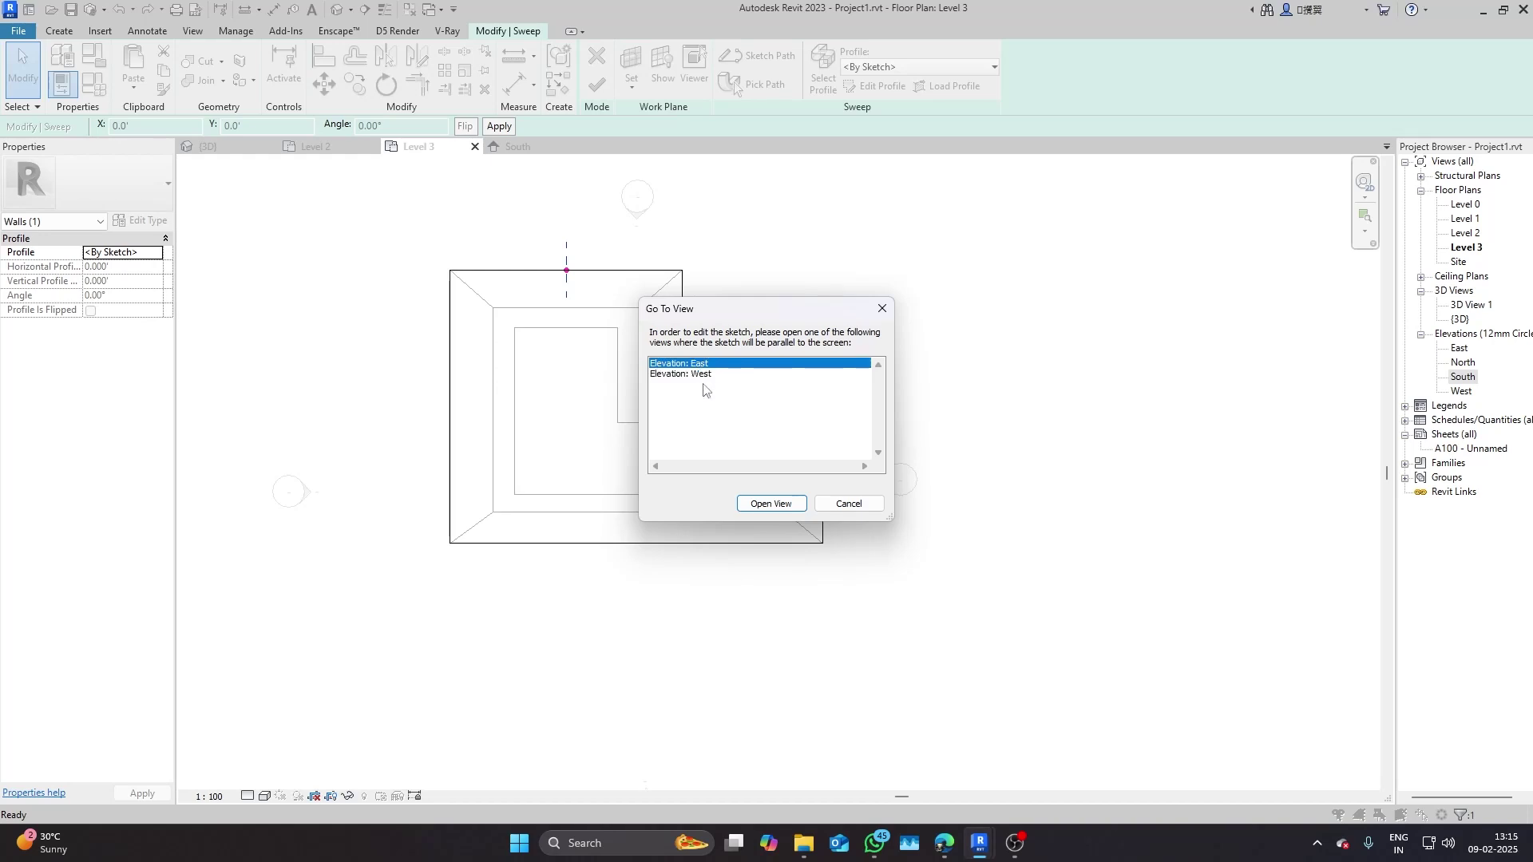
left_click(701, 375)
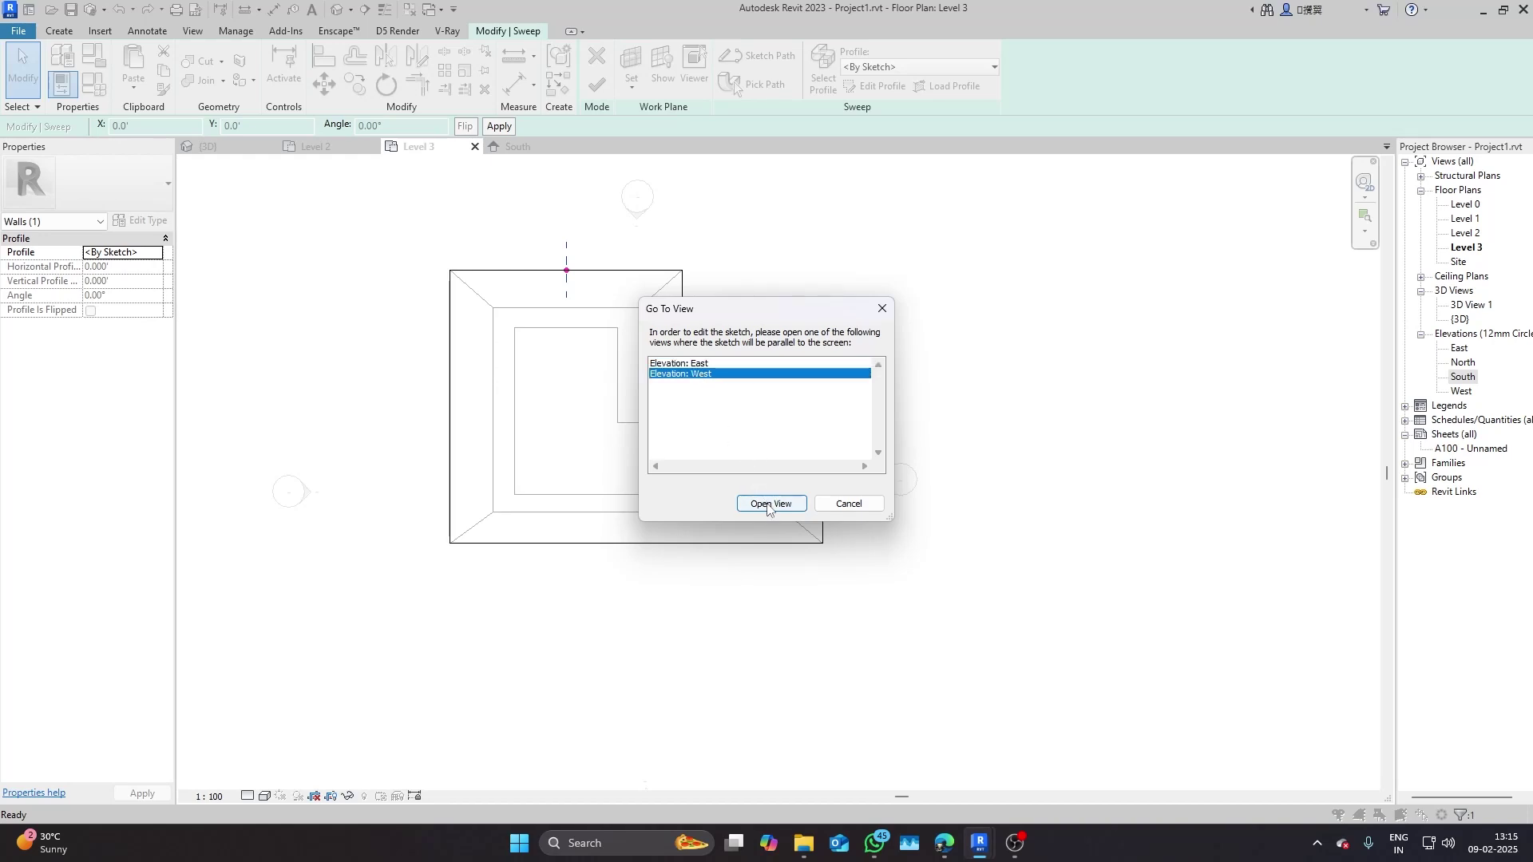
key("Return")
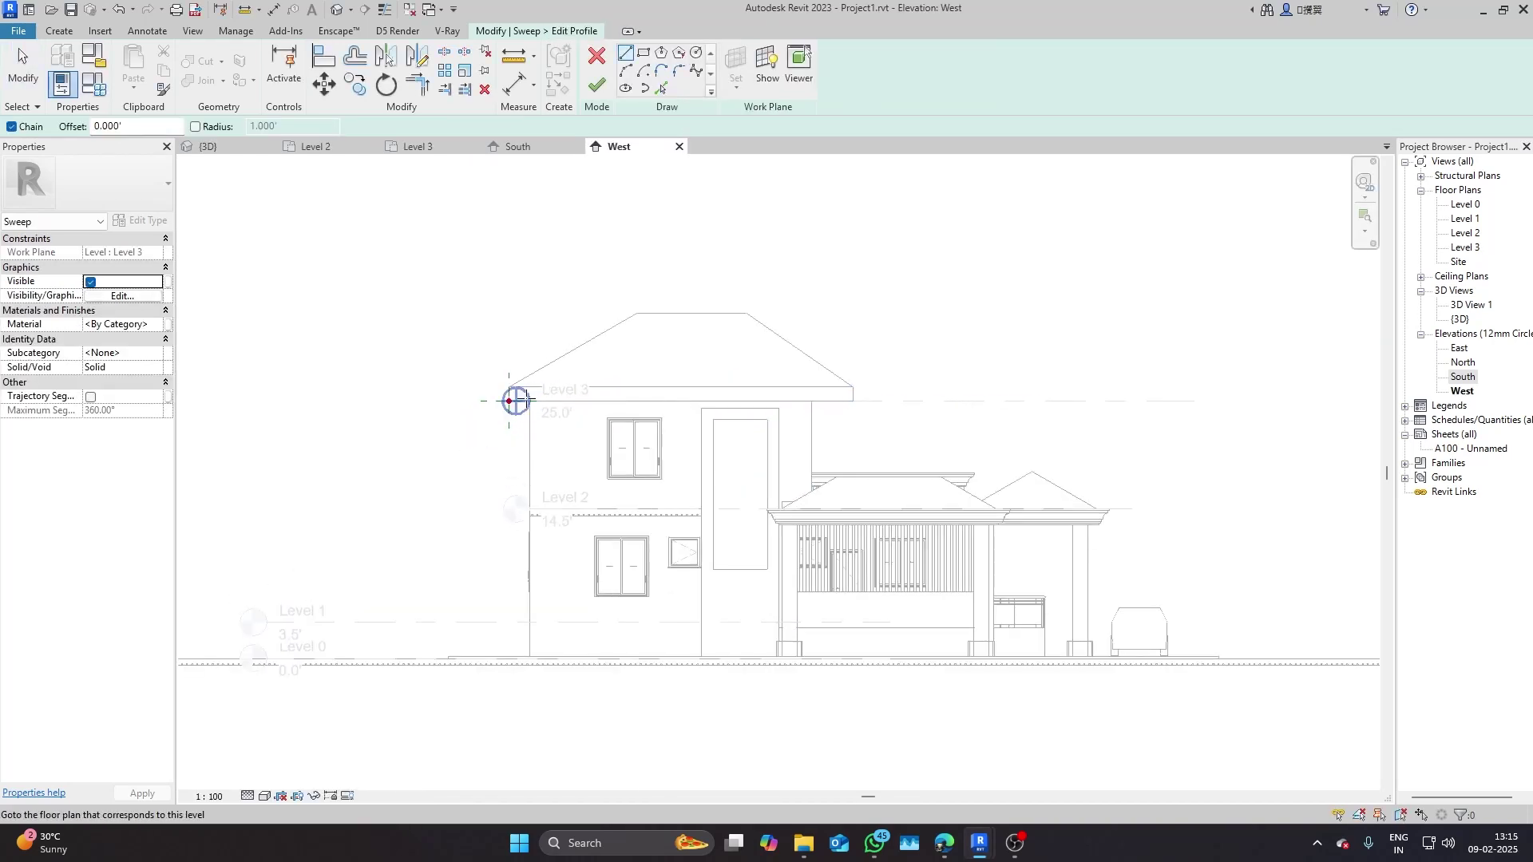
scroll(519, 431, "up", 6)
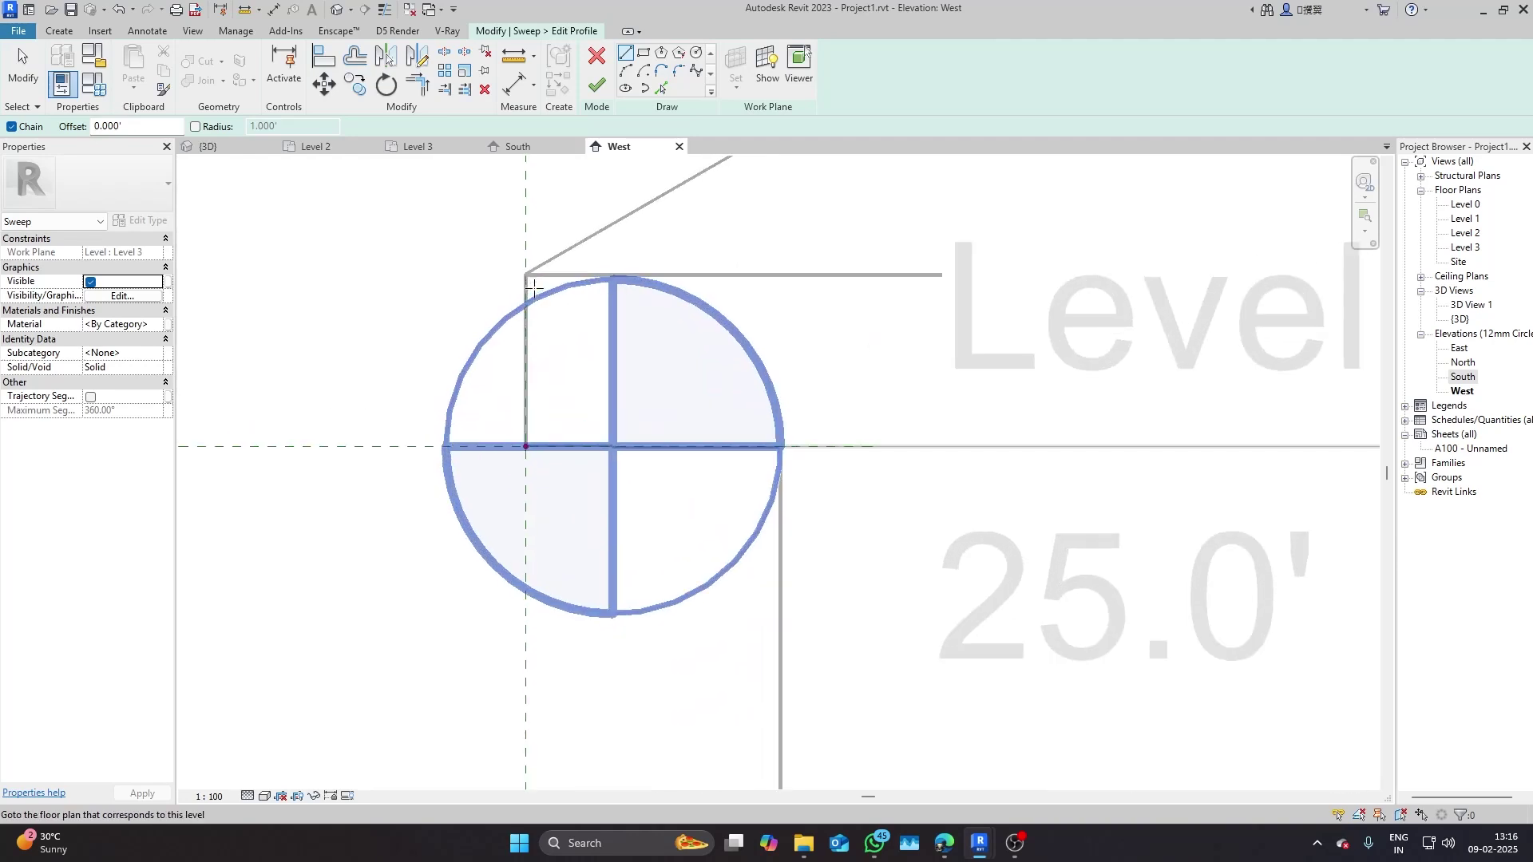
left_click(526, 447)
left_click(525, 275)
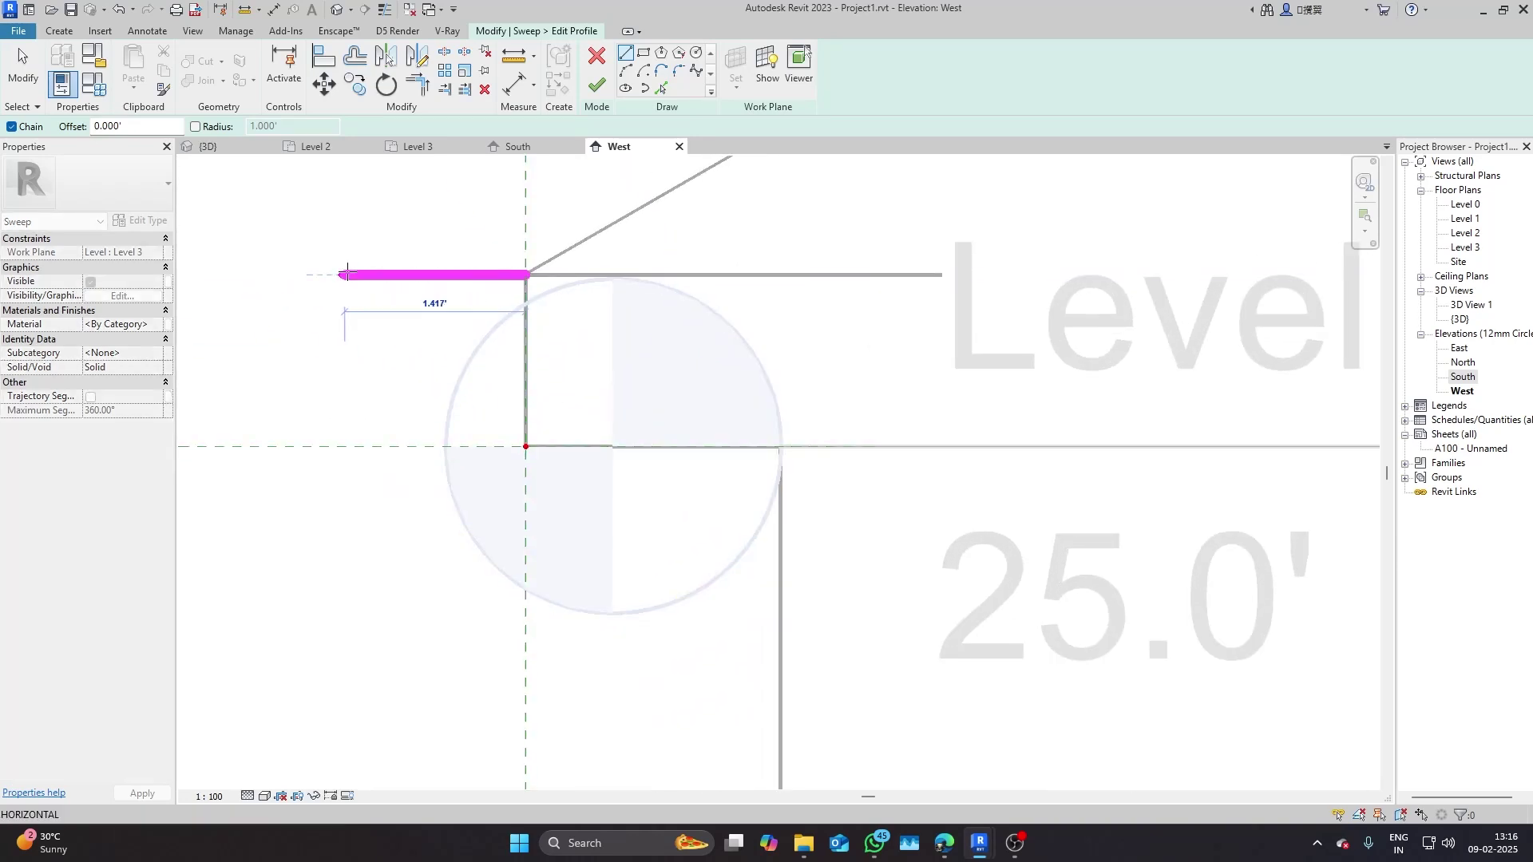
key("Escape")
scroll(434, 325, "down", 5)
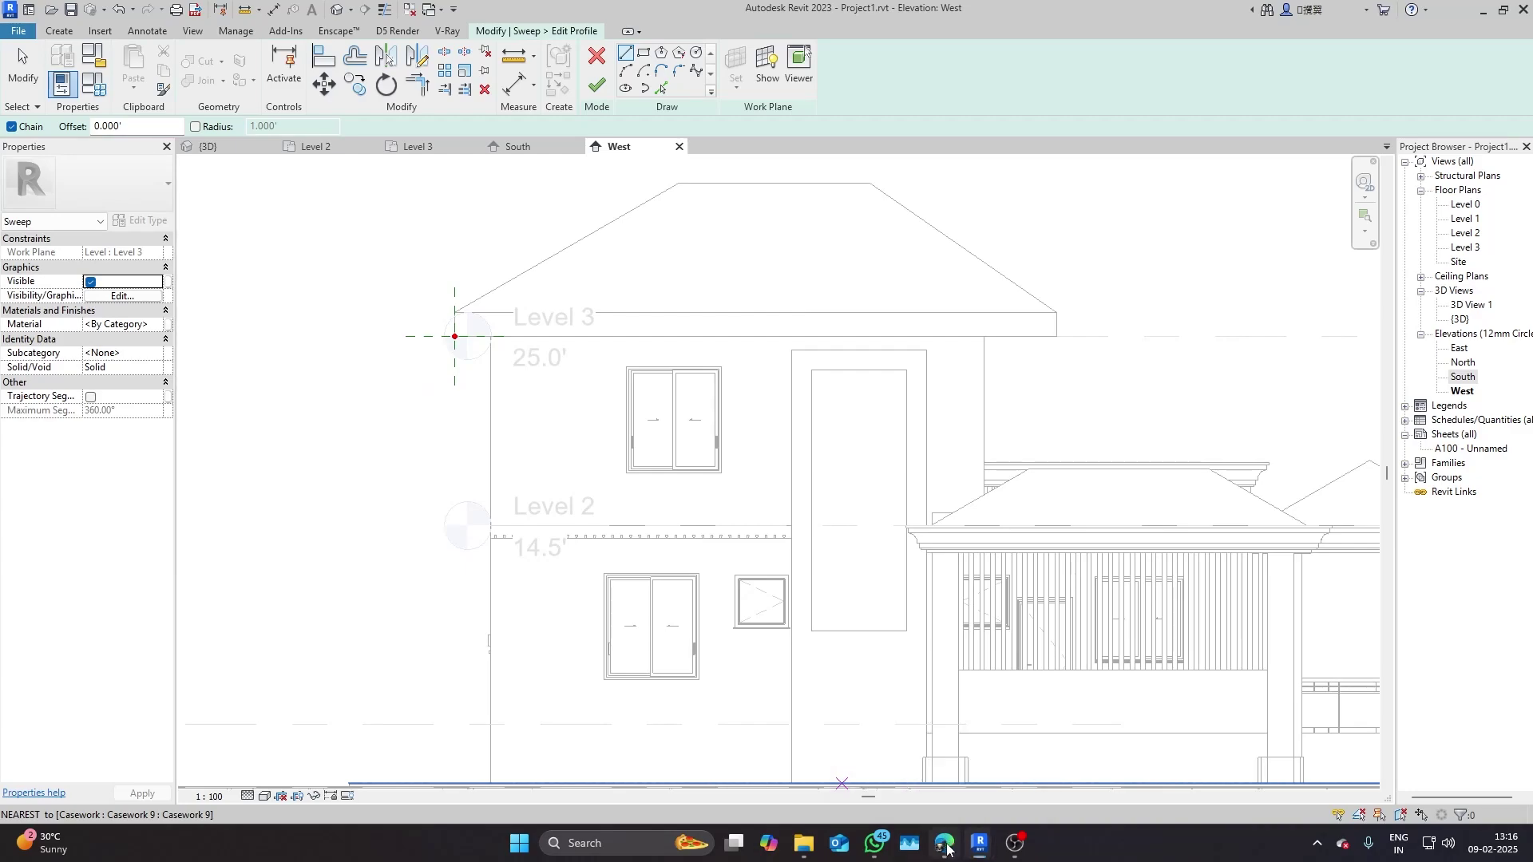
- Switch to the browser and examine the Pinterest results for "Cornice" for profile ideas
left_click(946, 848)
scroll(527, 364, "up", 10)
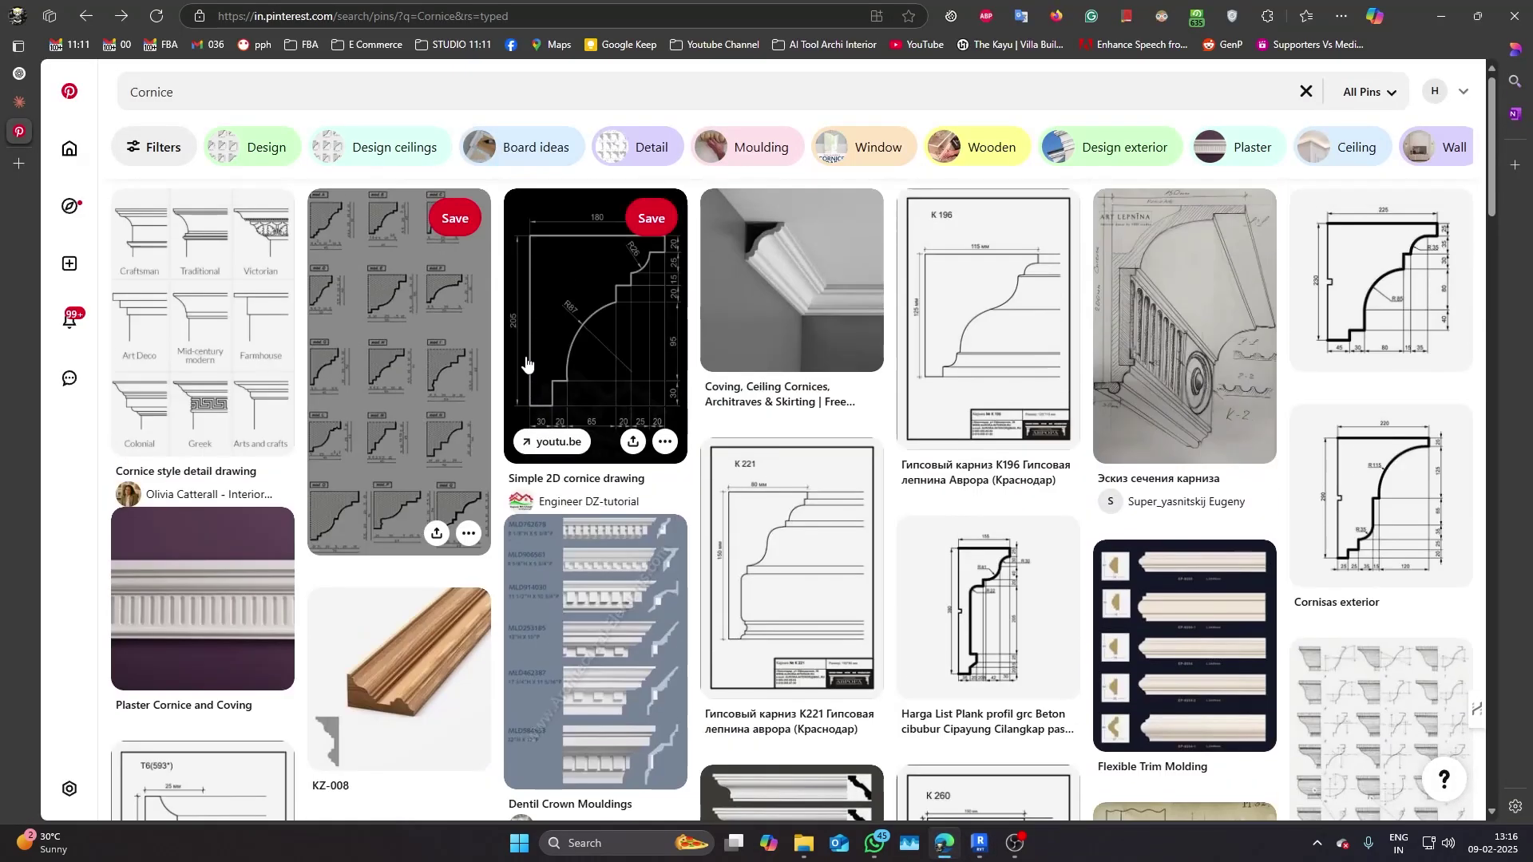
left_click(122, 98)
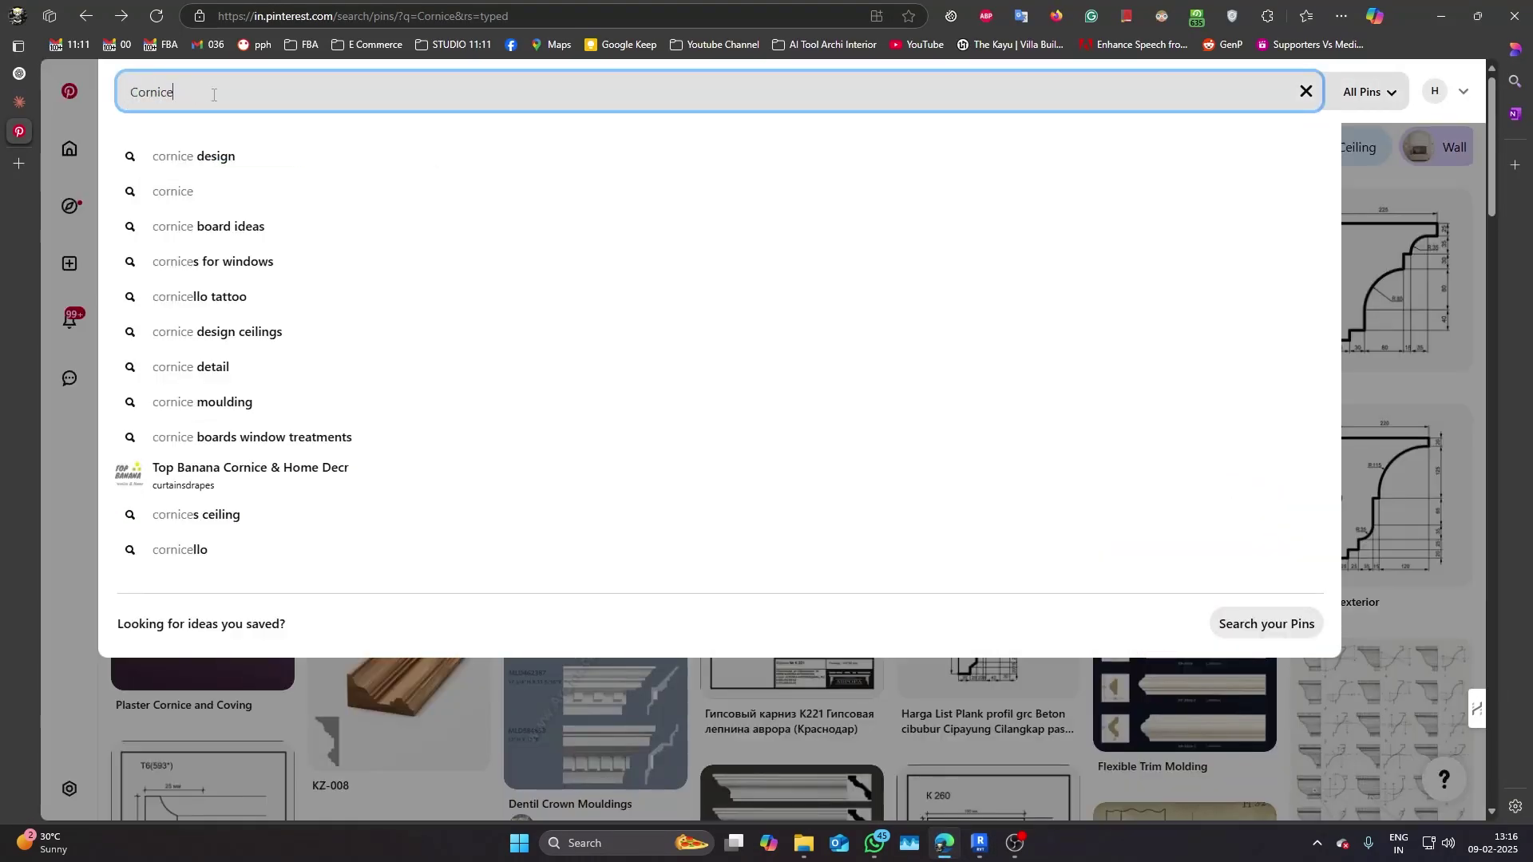
scroll(1491, 479, "down", 5)
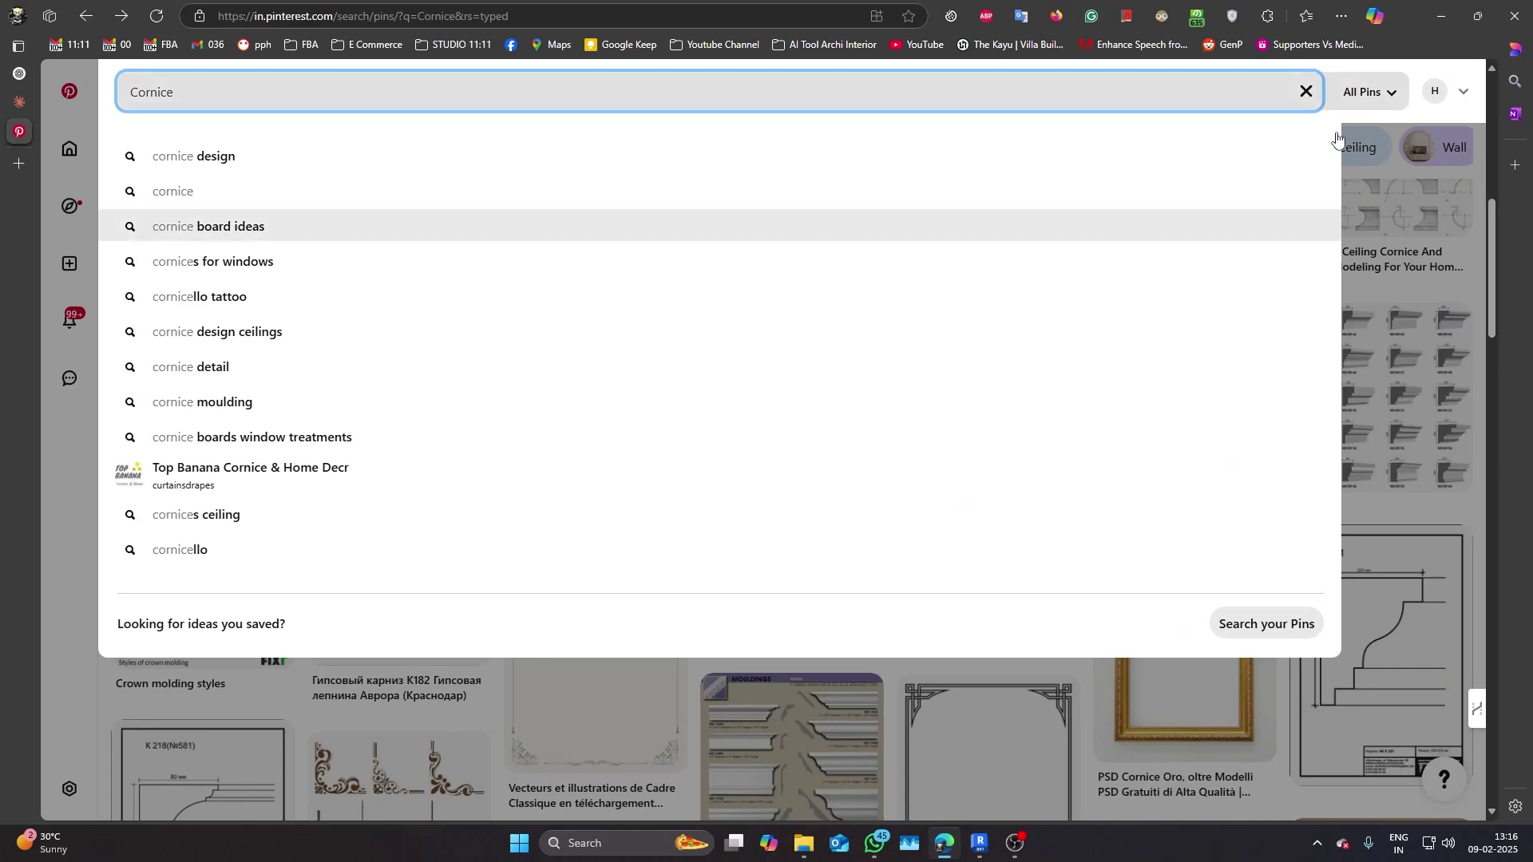
left_click(1321, 699)
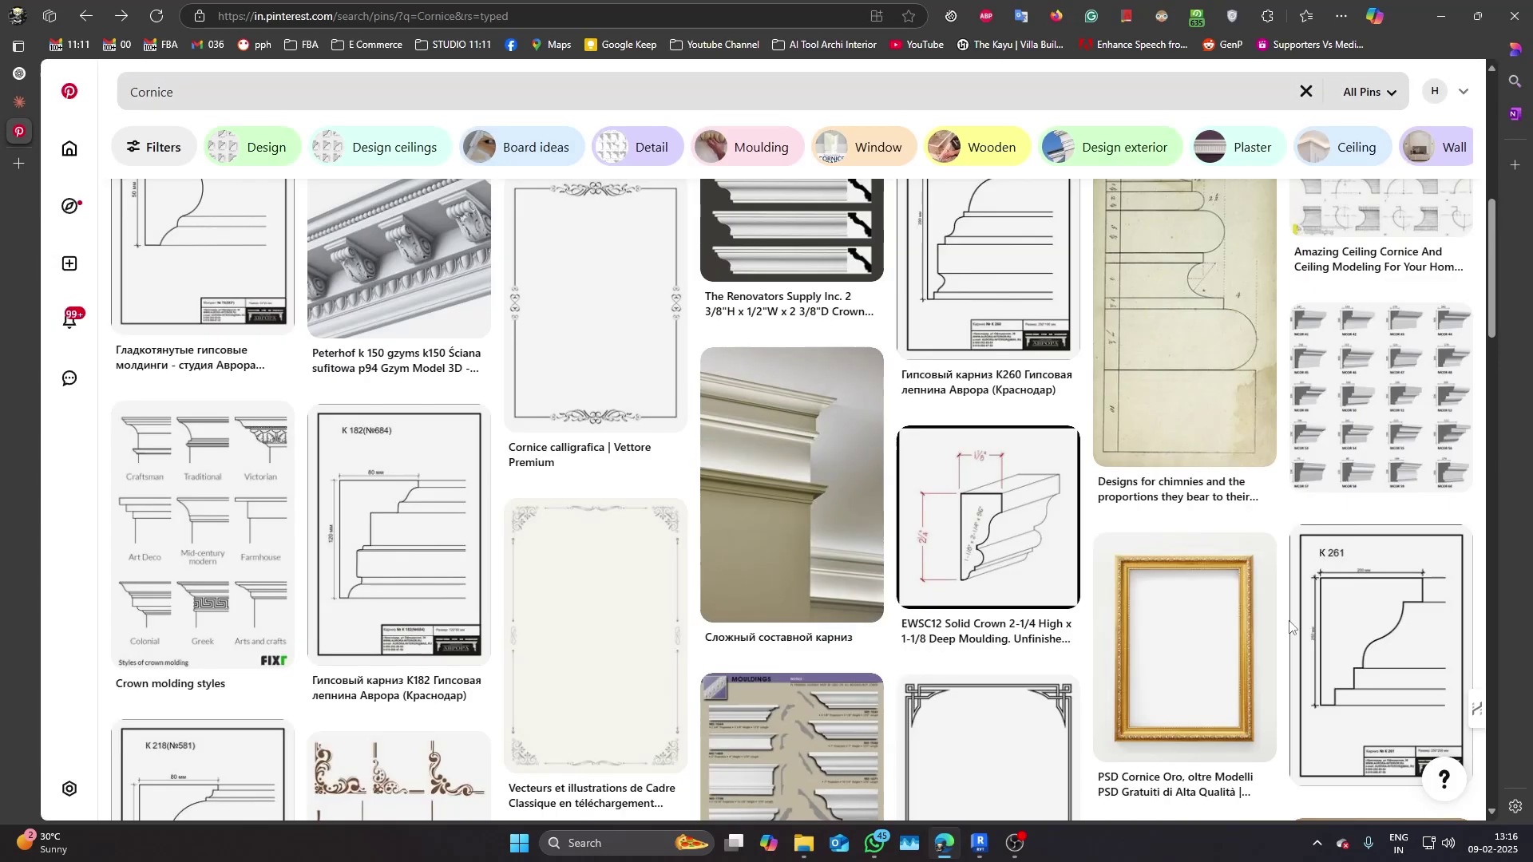
scroll(715, 459, "up", 6)
scroll(430, 334, "up", 3)
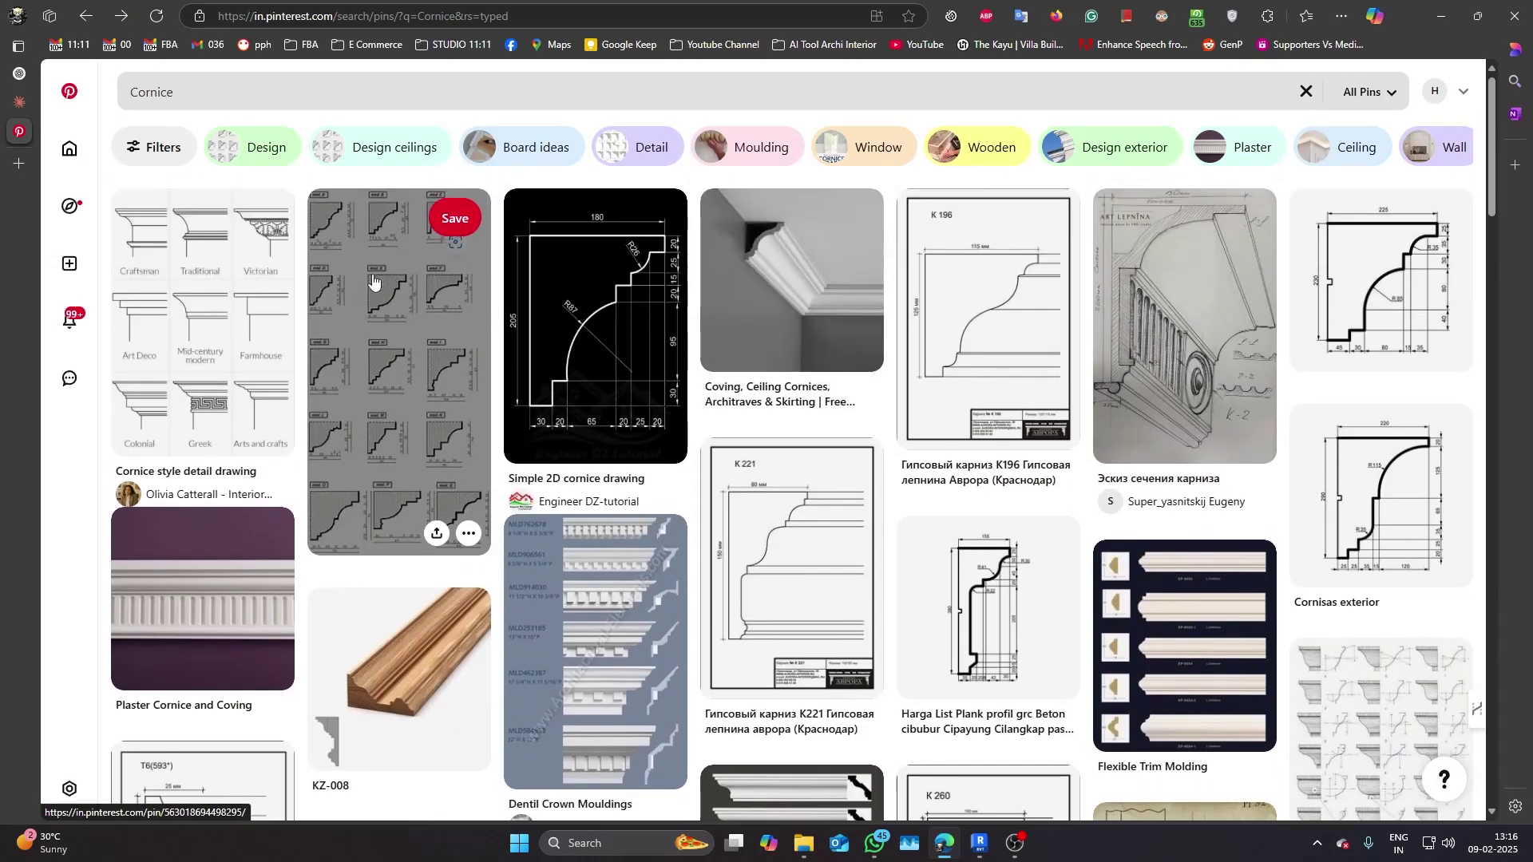
- Examine the "Cornice style detail drawing" pin and its related pins, and return to the Cornice search results
left_click(190, 308)
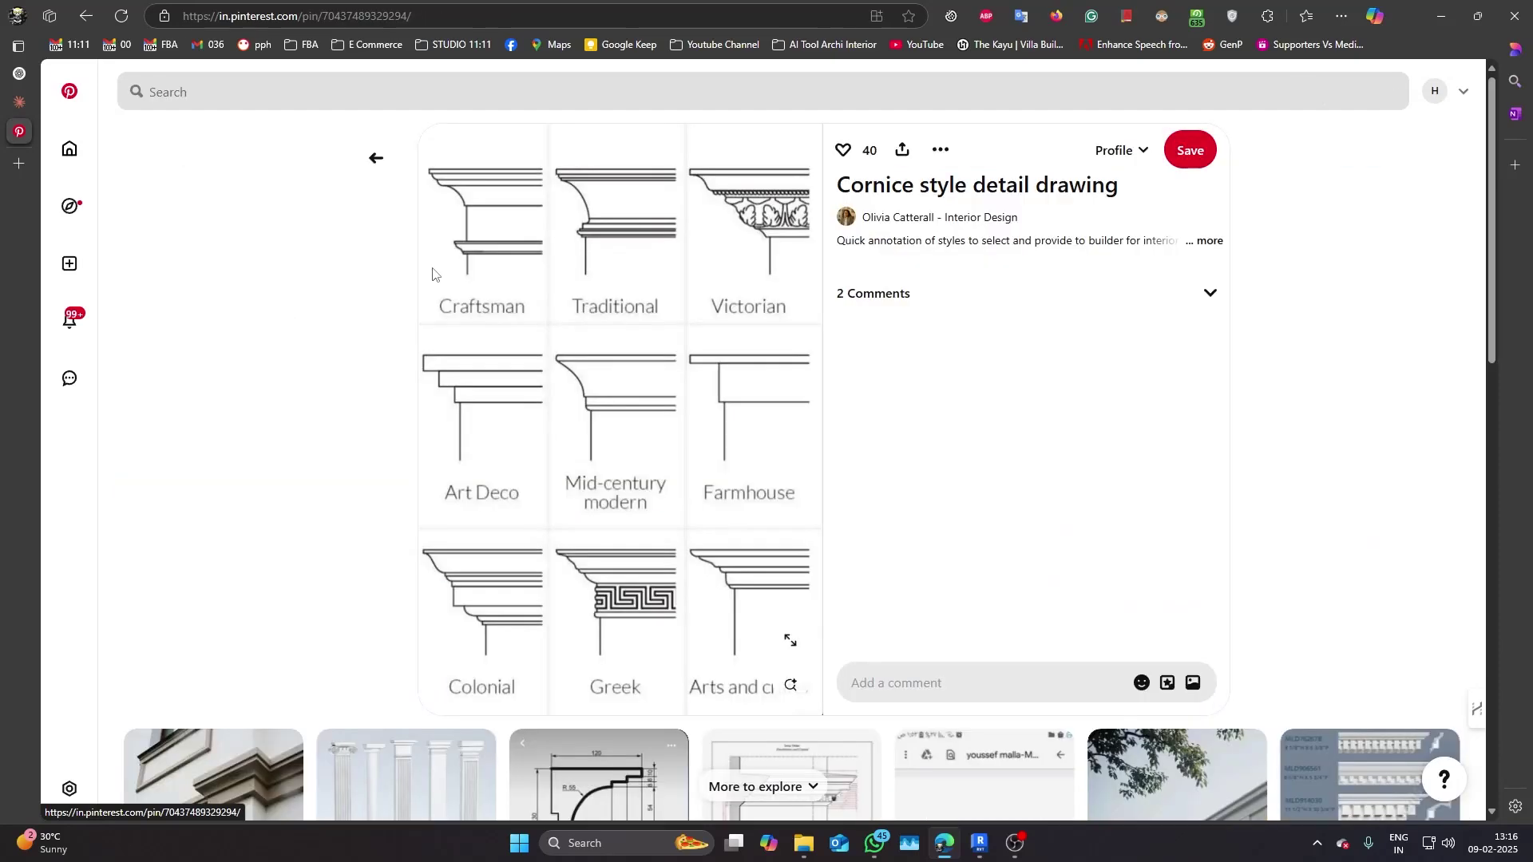
scroll(546, 375, "down", 7)
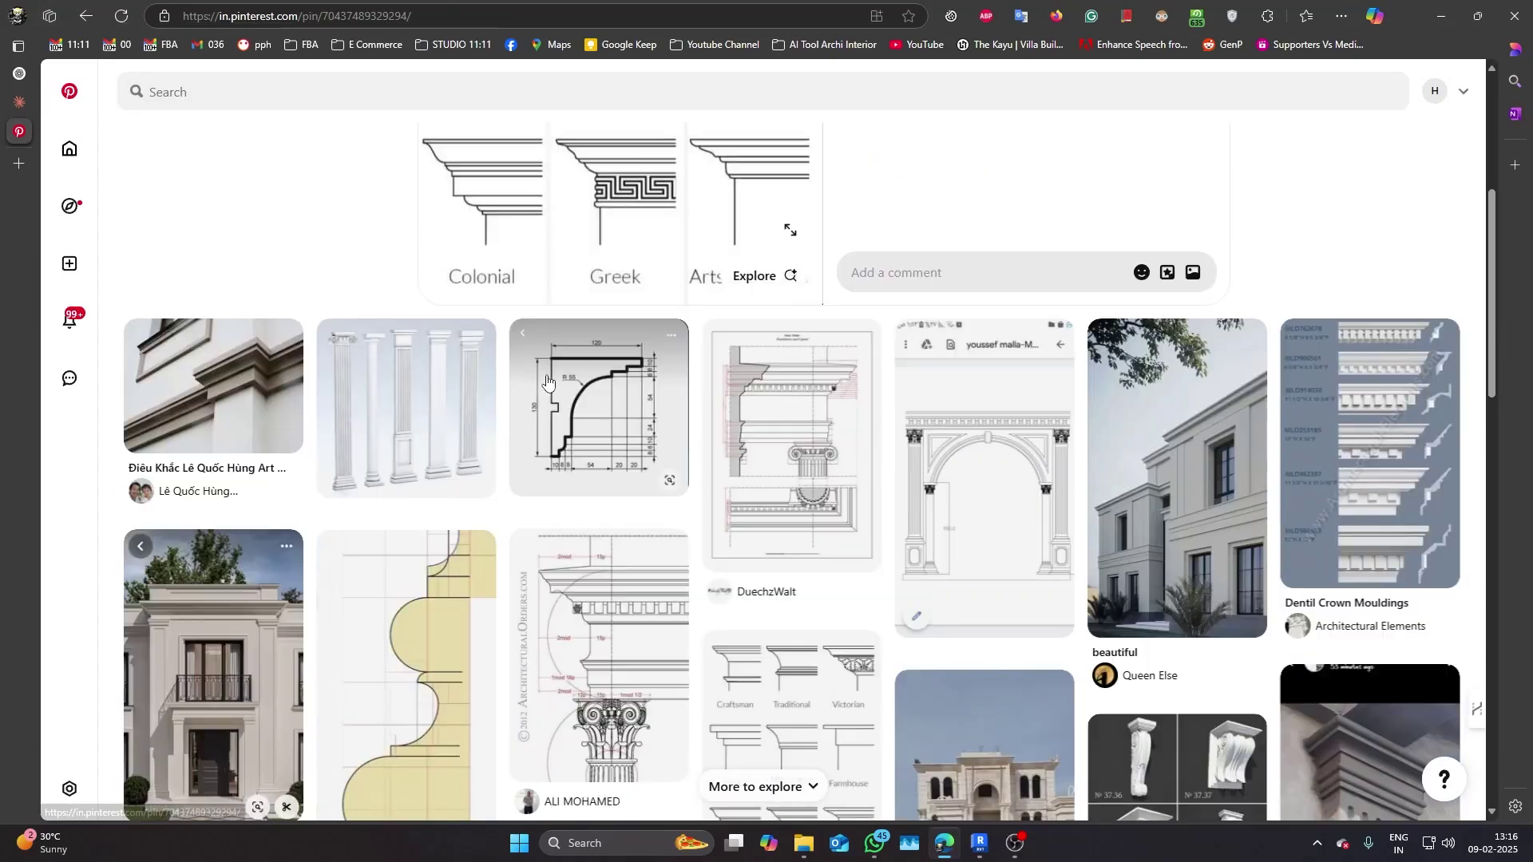
scroll(546, 375, "up", 3)
scroll(728, 539, "down", 4)
scroll(728, 540, "down", 2)
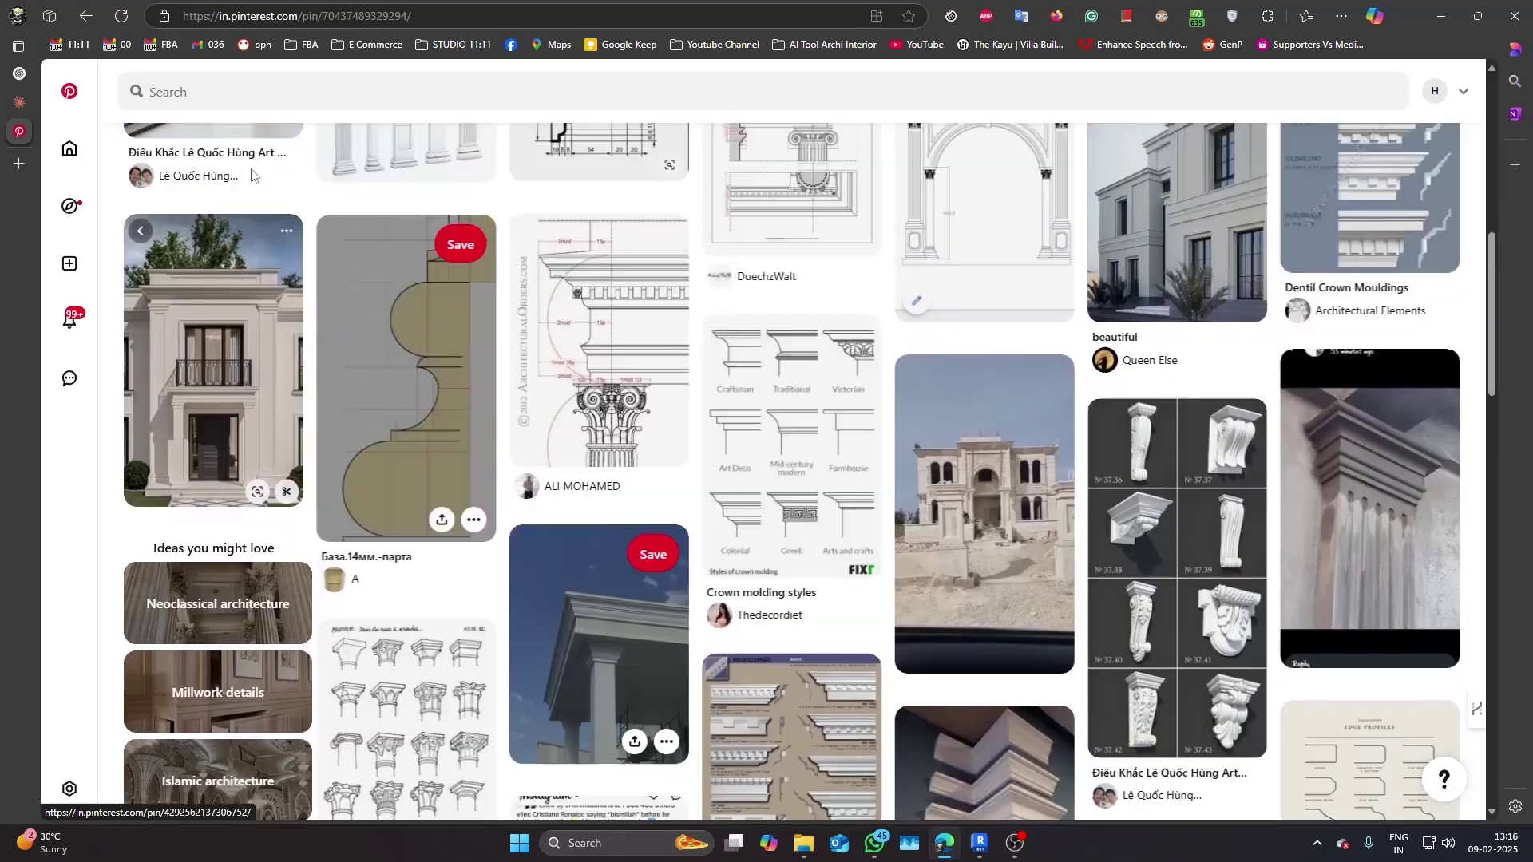
scroll(479, 359, "up", 3)
left_click(86, 16)
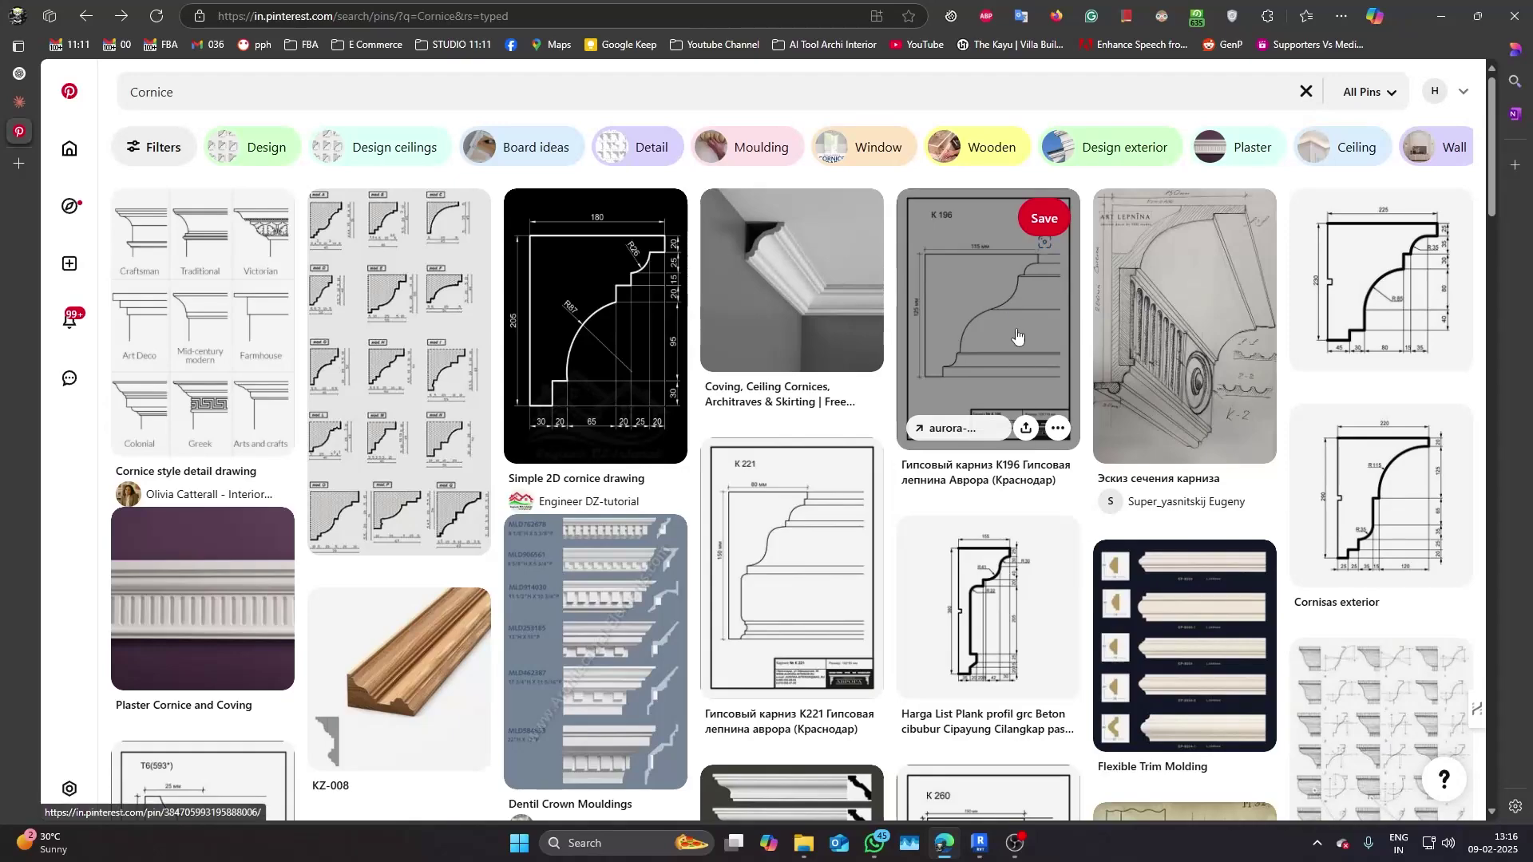
- Examine more cornice profile drawings further down the Pinterest search results
scroll(1010, 463, "down", 10)
scroll(864, 503, "down", 10)
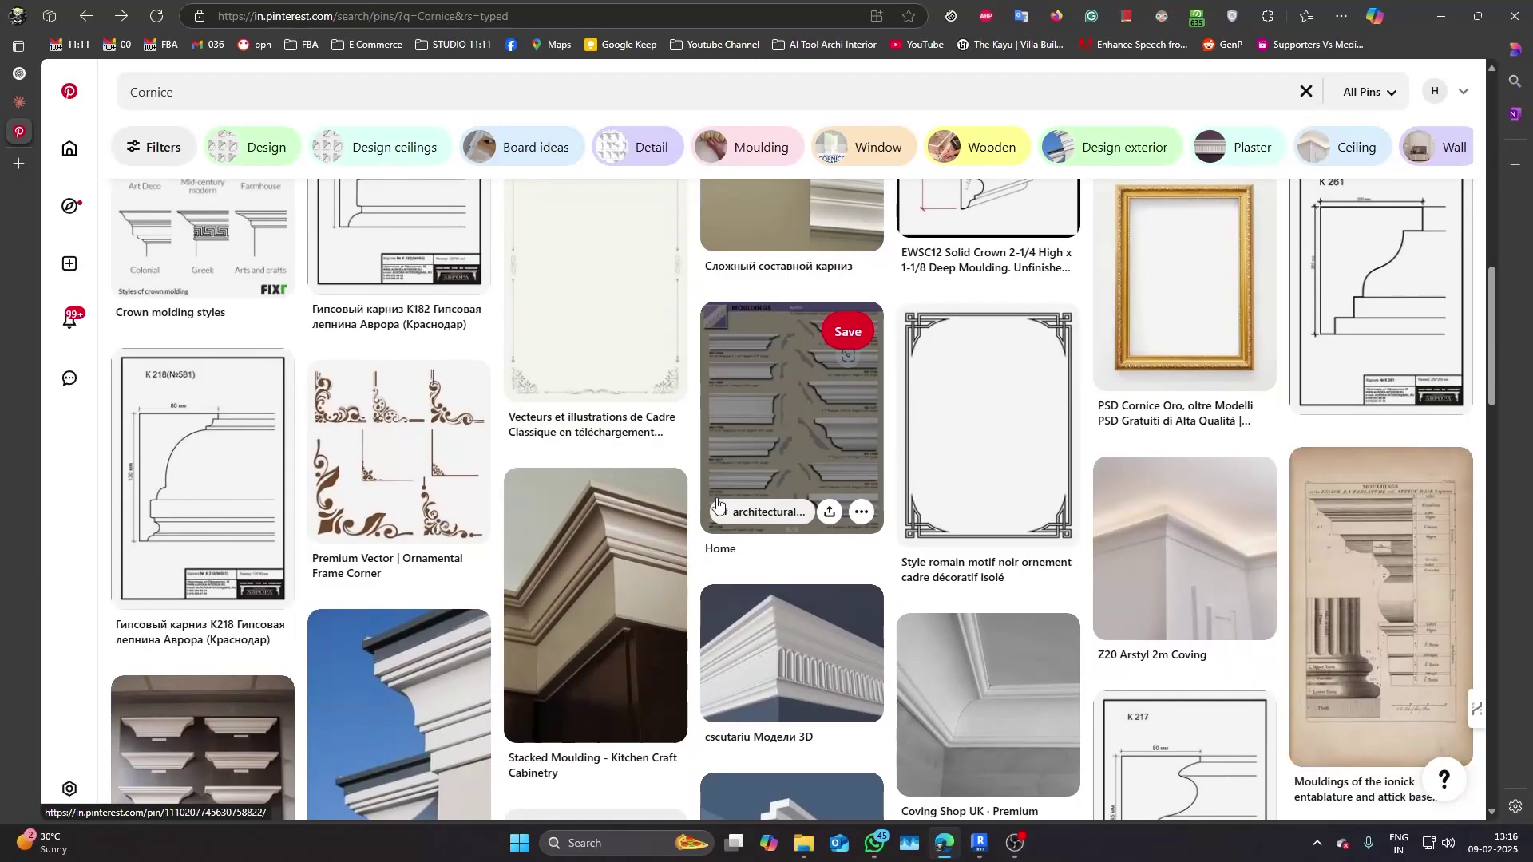
scroll(717, 503, "down", 10)
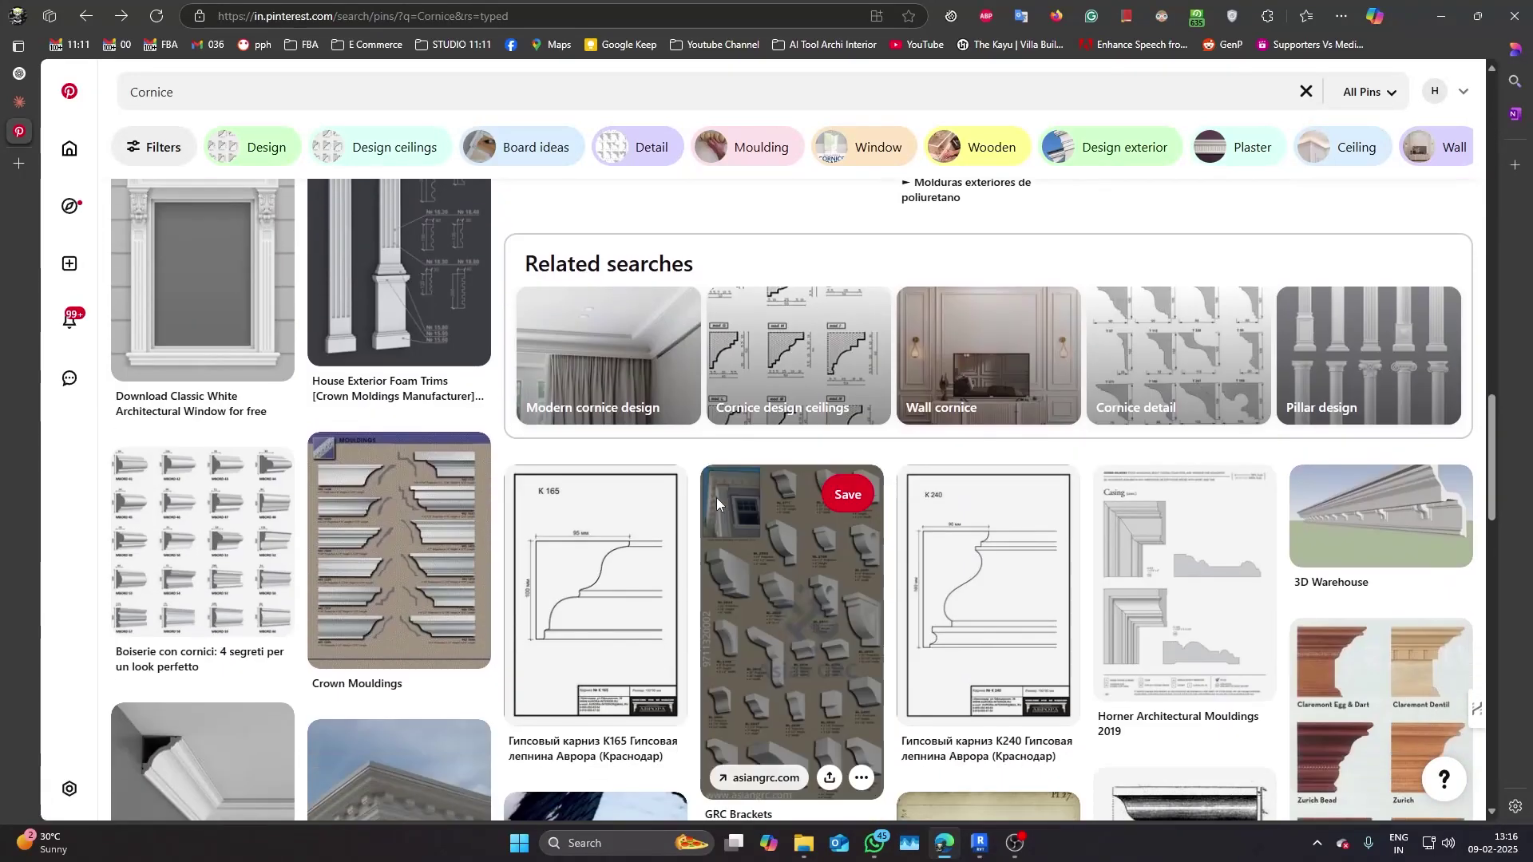
scroll(716, 497, "down", 5)
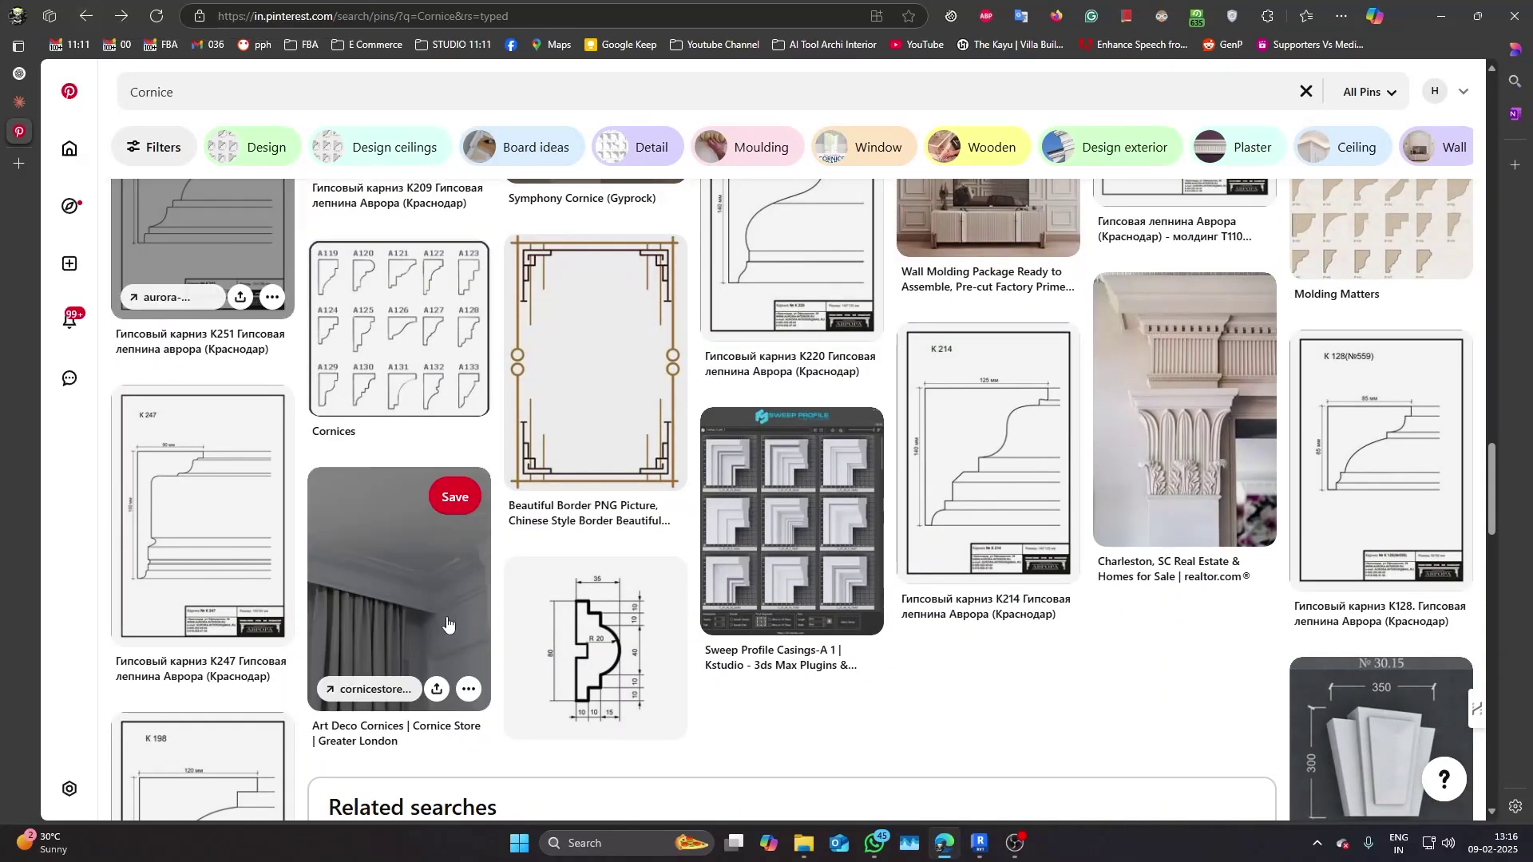
scroll(448, 662, "down", 8)
- Switch back to Revit and draw a 1' horizontal profile line on Level 2 along the top of the lower roof's existing moulding
mouse_move(980, 843)
left_click(1038, 767)
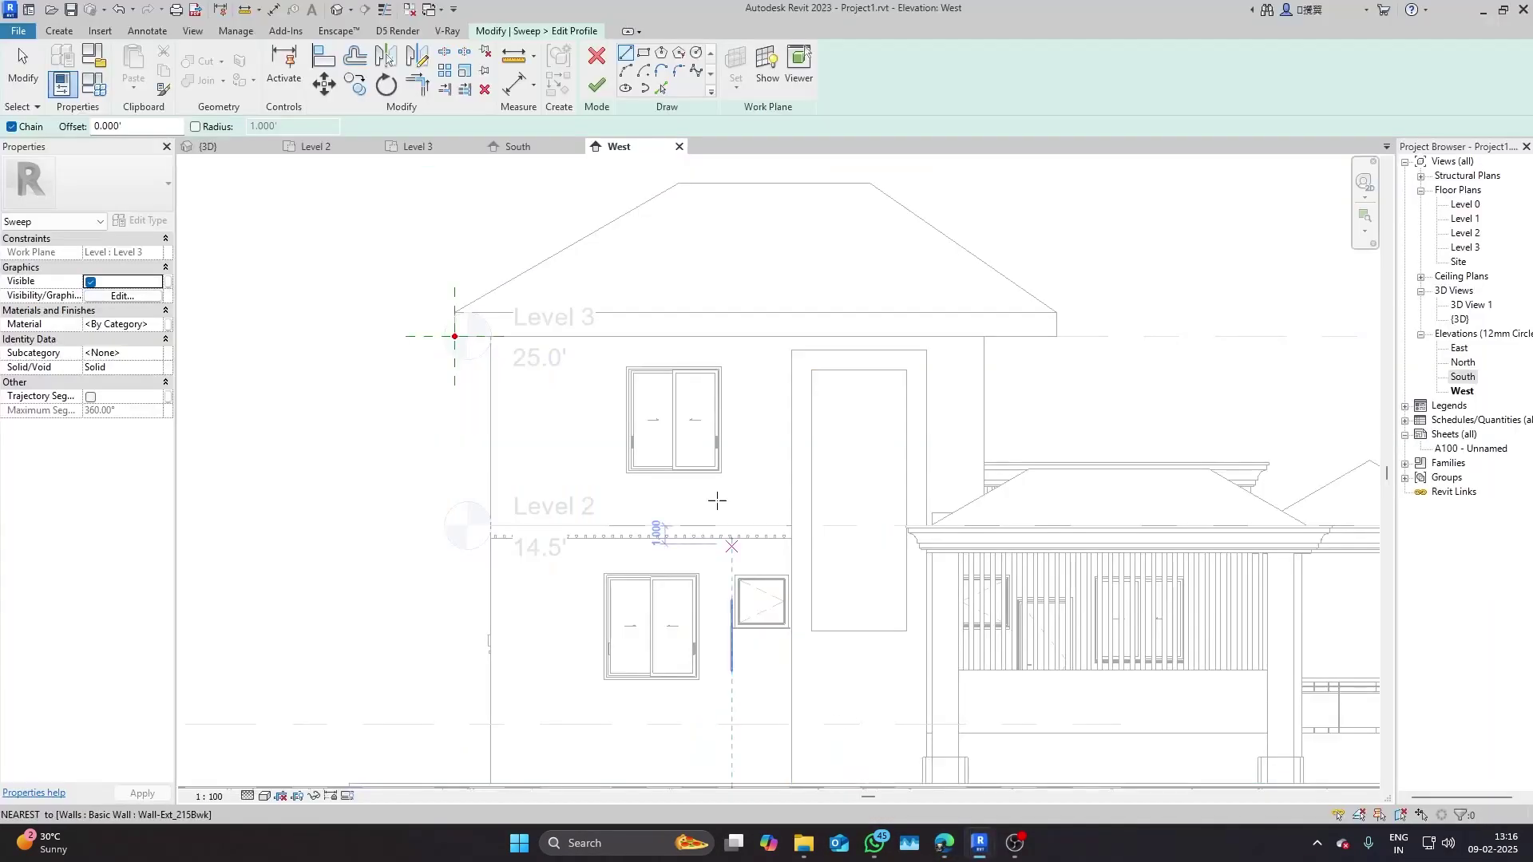
scroll(501, 361, "down", 2)
scroll(1029, 376, "up", 10)
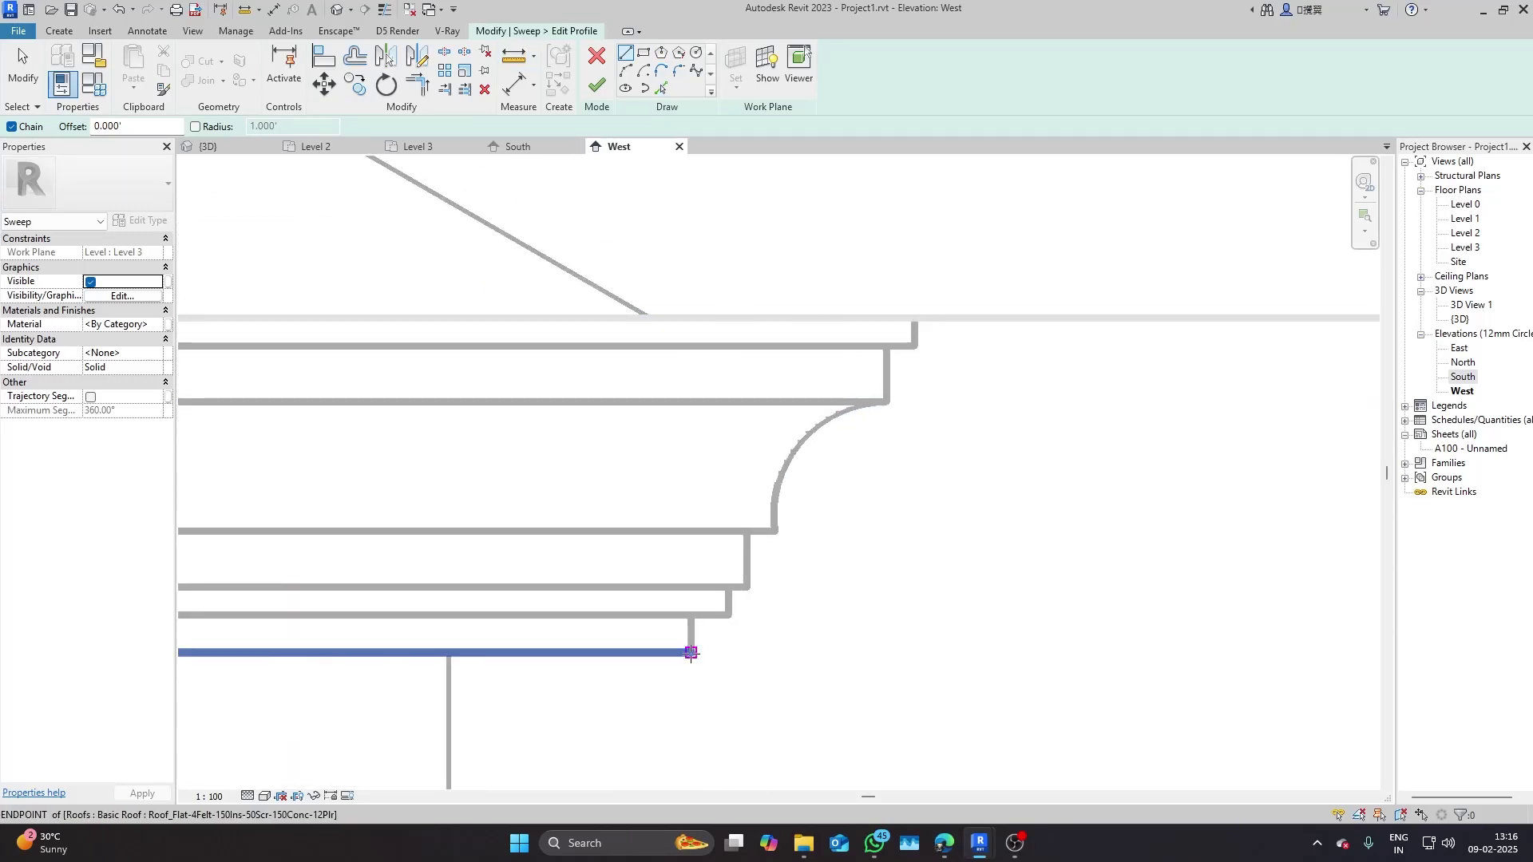
left_click(691, 342)
key("Escape")
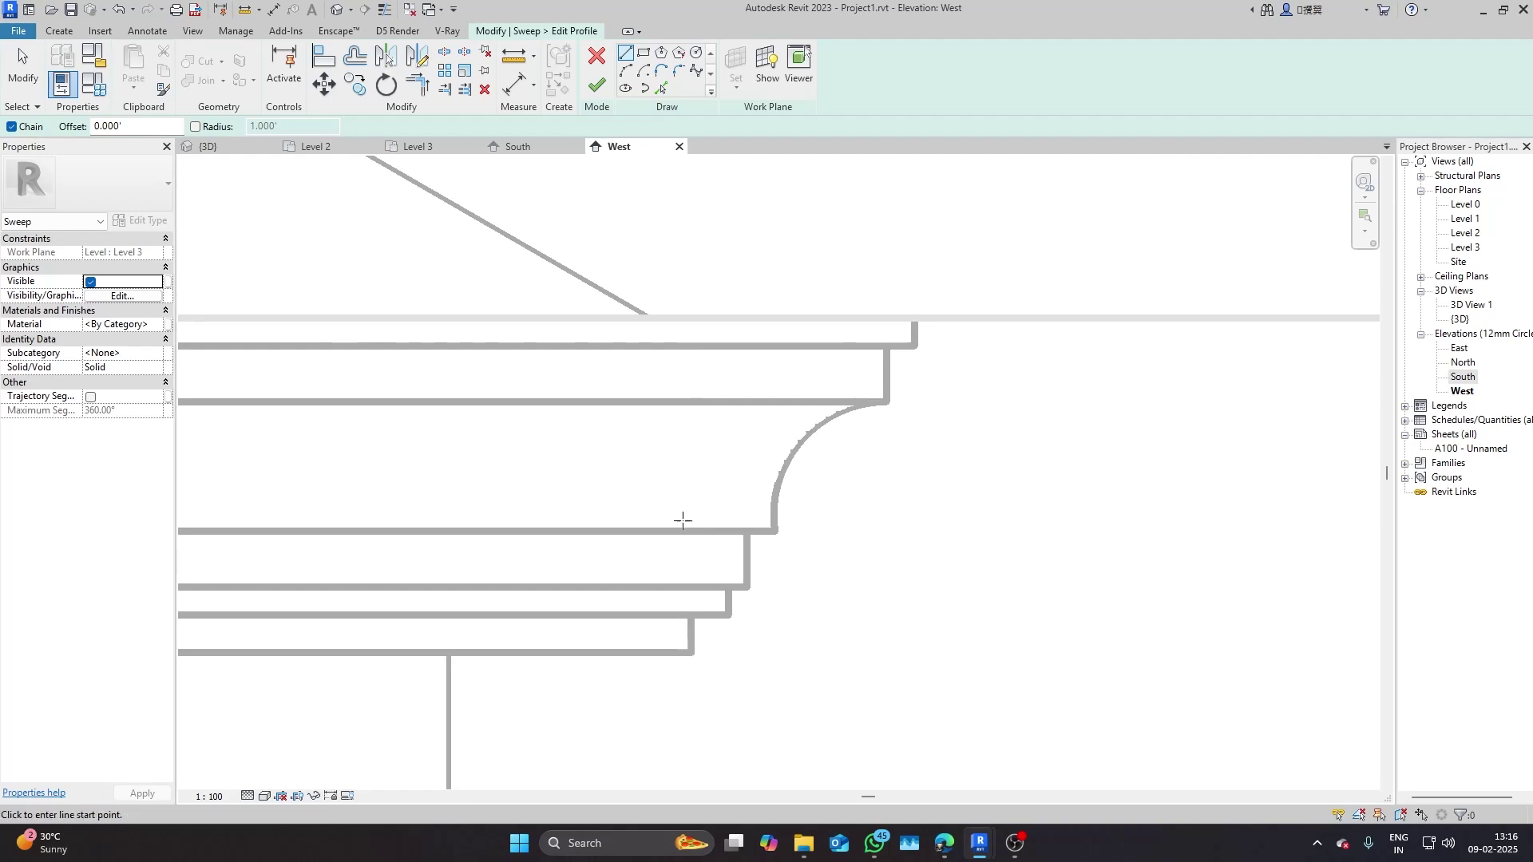
left_click(688, 317)
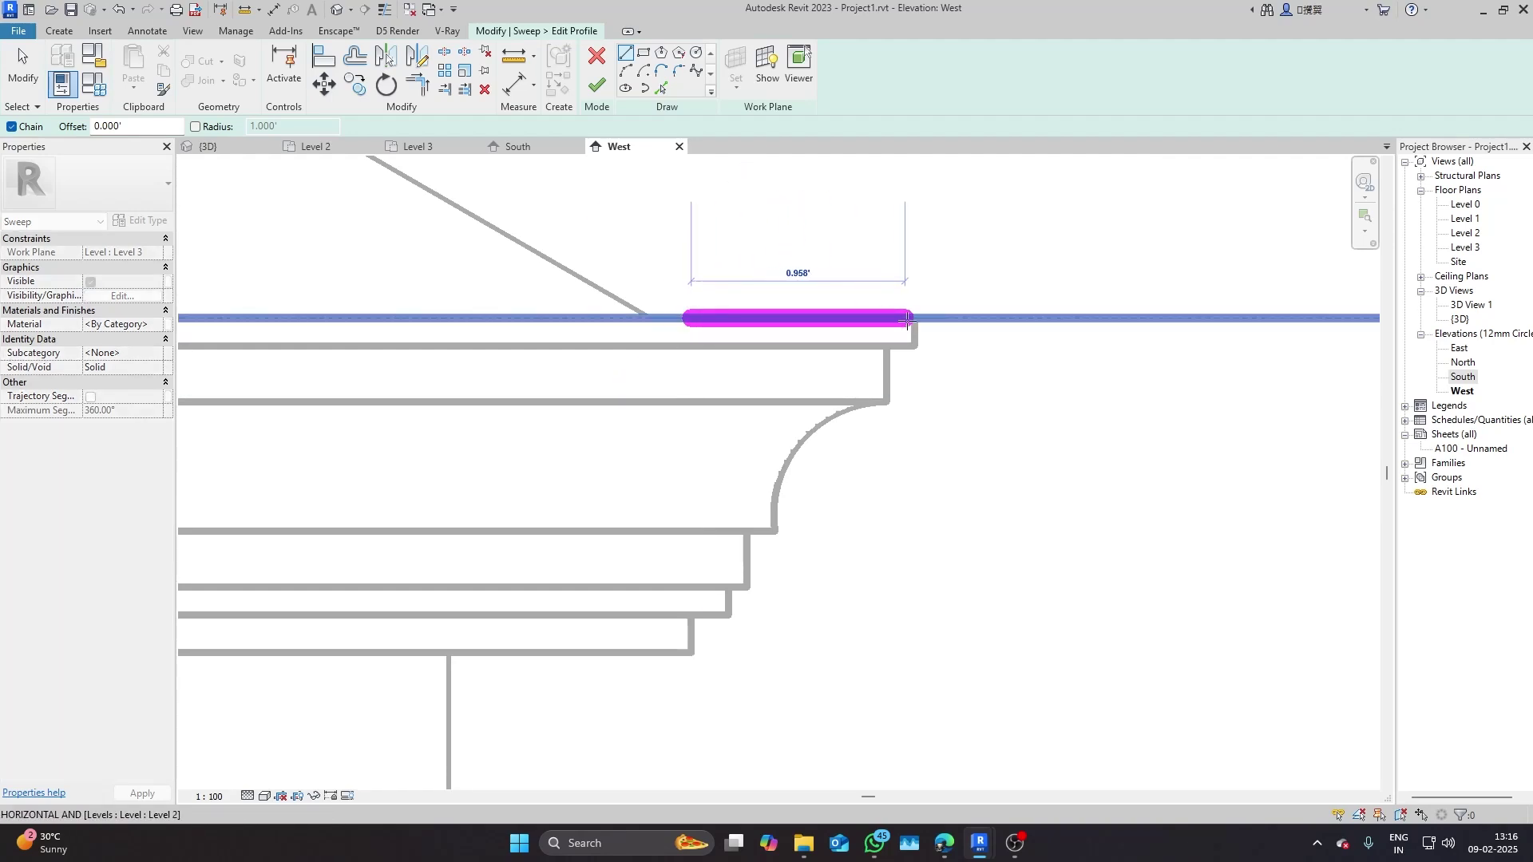
type("1")
key("Return")
key("Escape")
key("Escape")
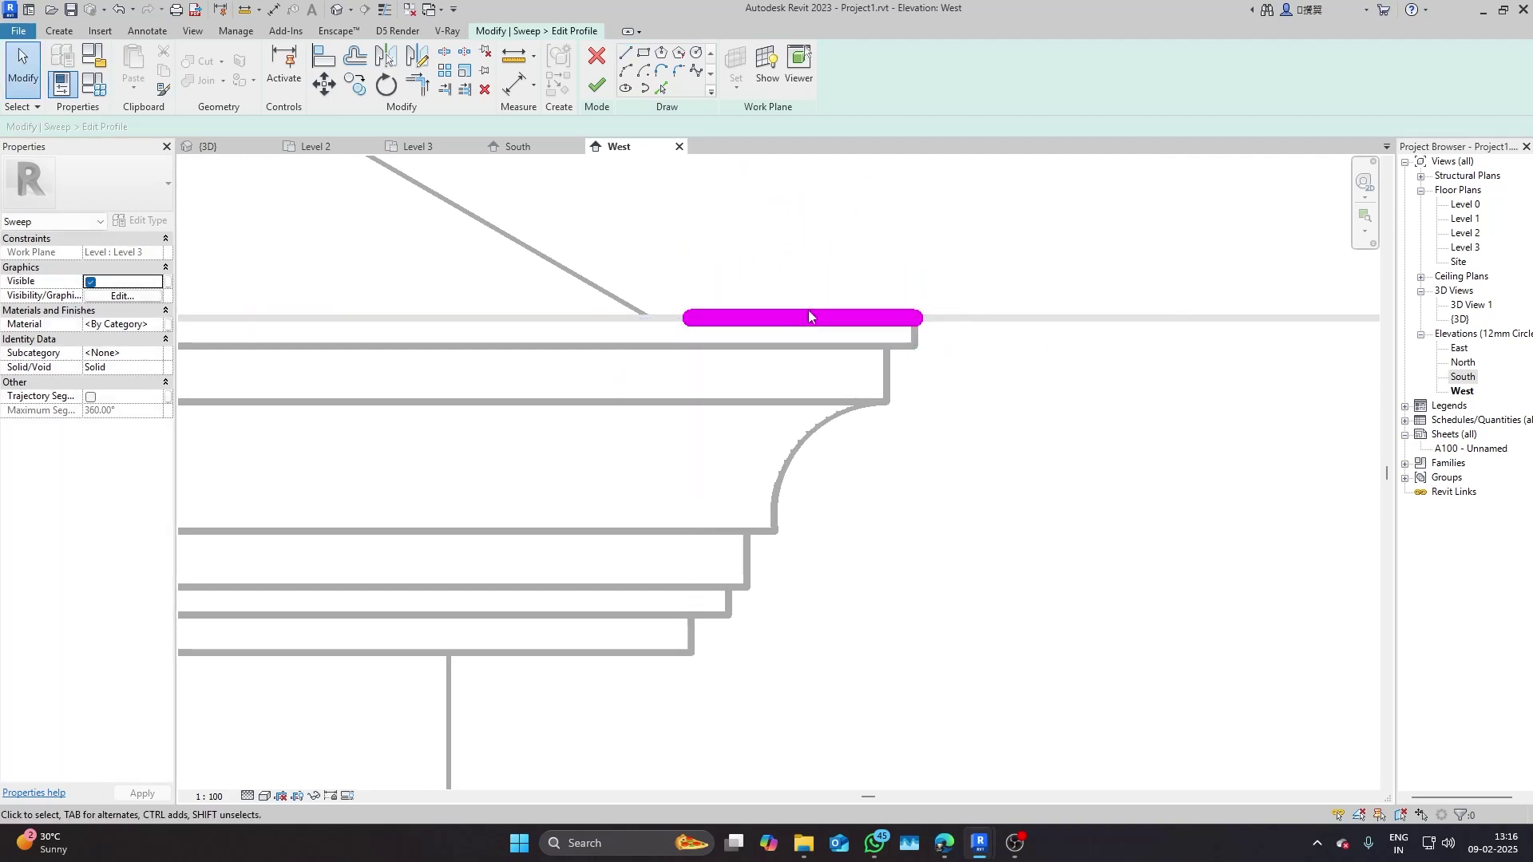
left_click(808, 313)
scroll(798, 295, "up", 3)
scroll(790, 281, "up", 2)
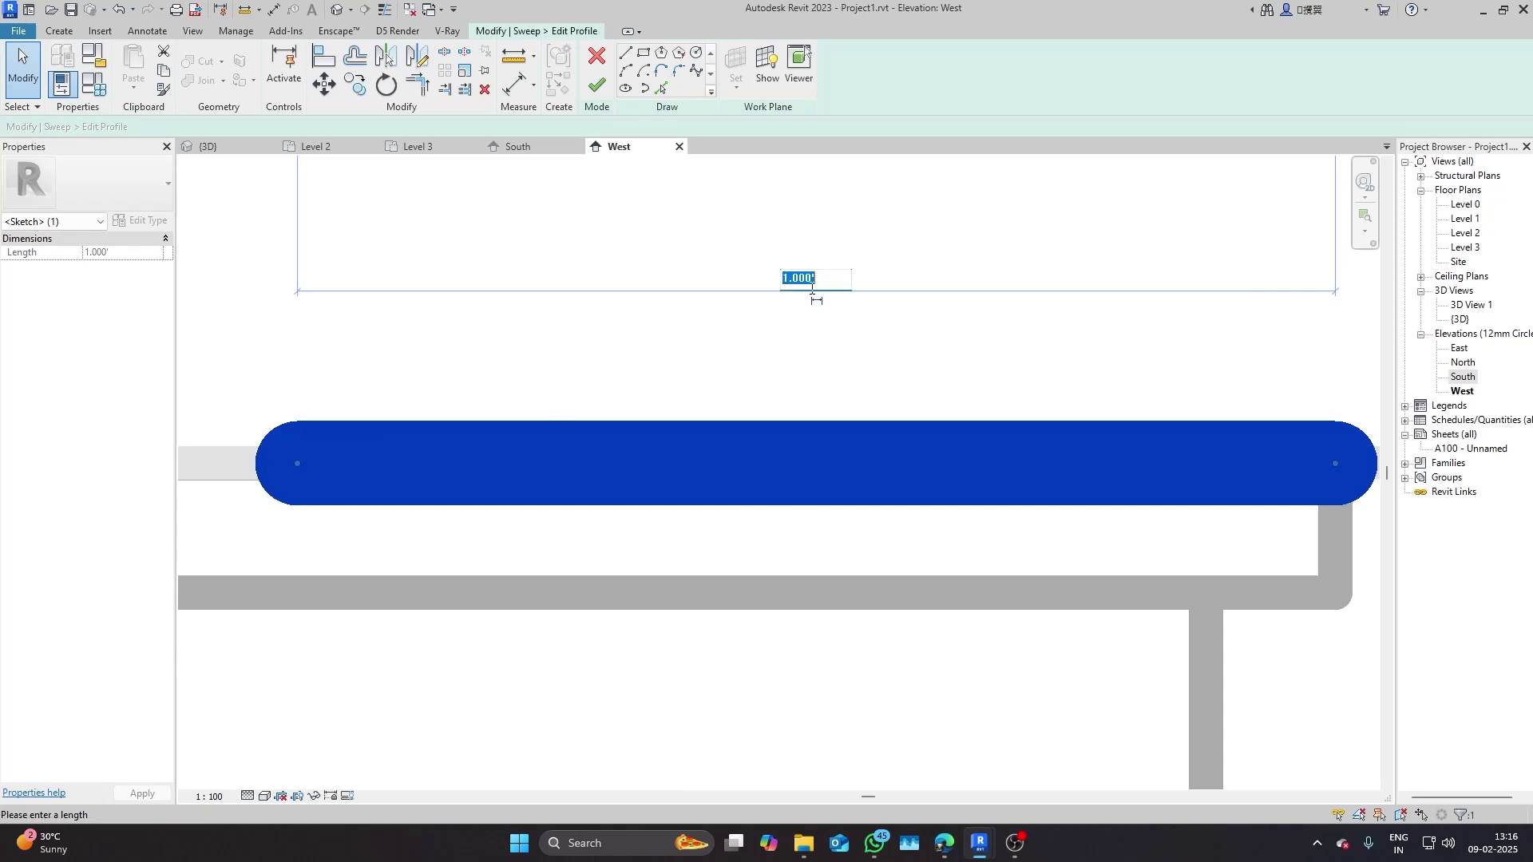
scroll(812, 291, "down", 4)
key("Escape")
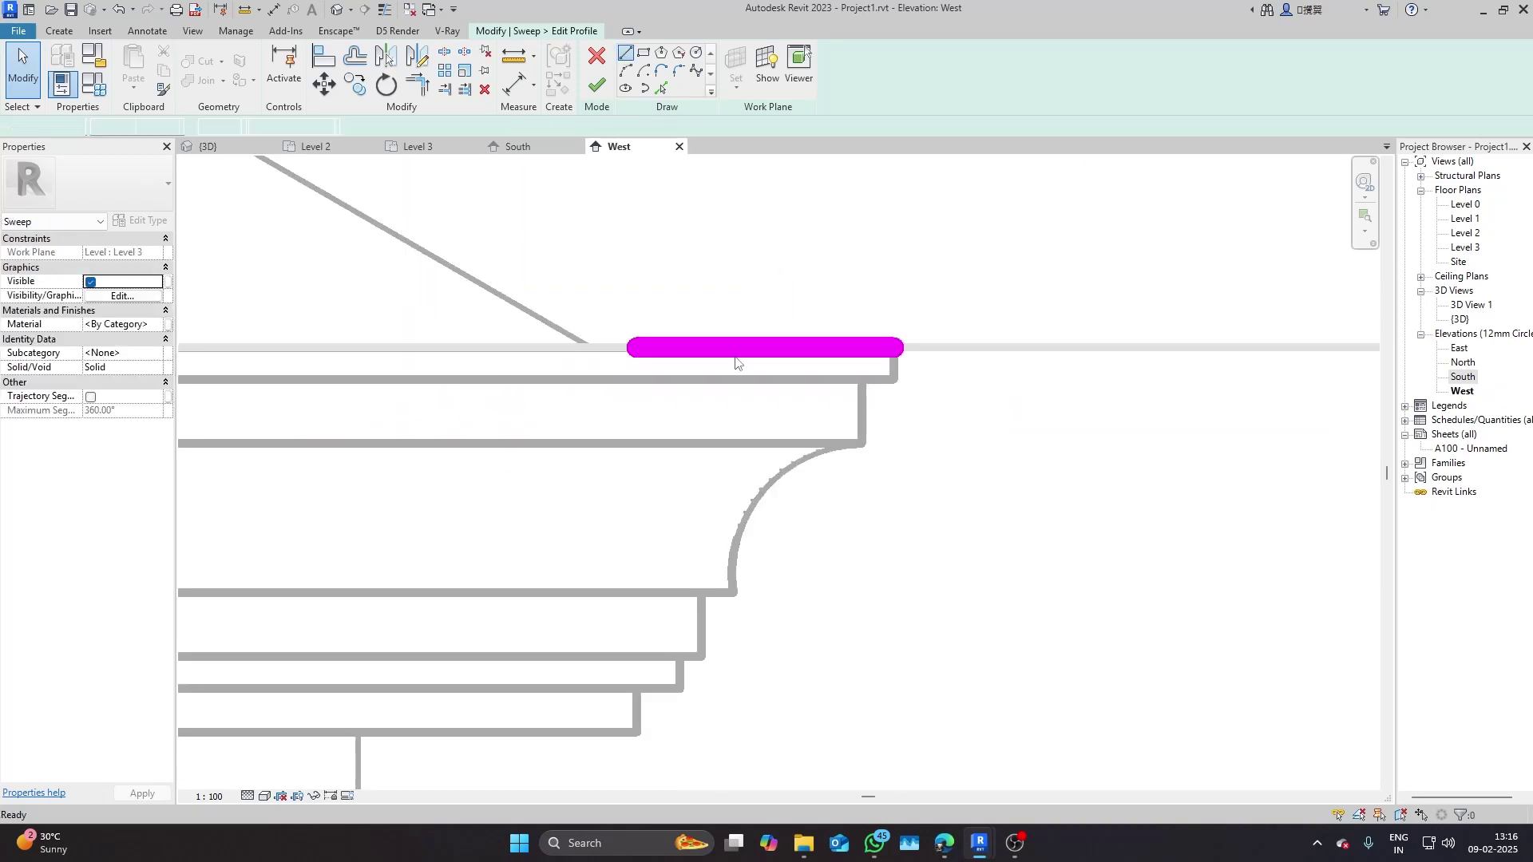
- Trace the existing moulding's upper steps in chained lines from the top line's outer end: down, 0.125' inward, 0.25' down, and 0.5' inward
key("l")
key("i")
scroll(917, 373, "up", 2)
left_click(872, 320)
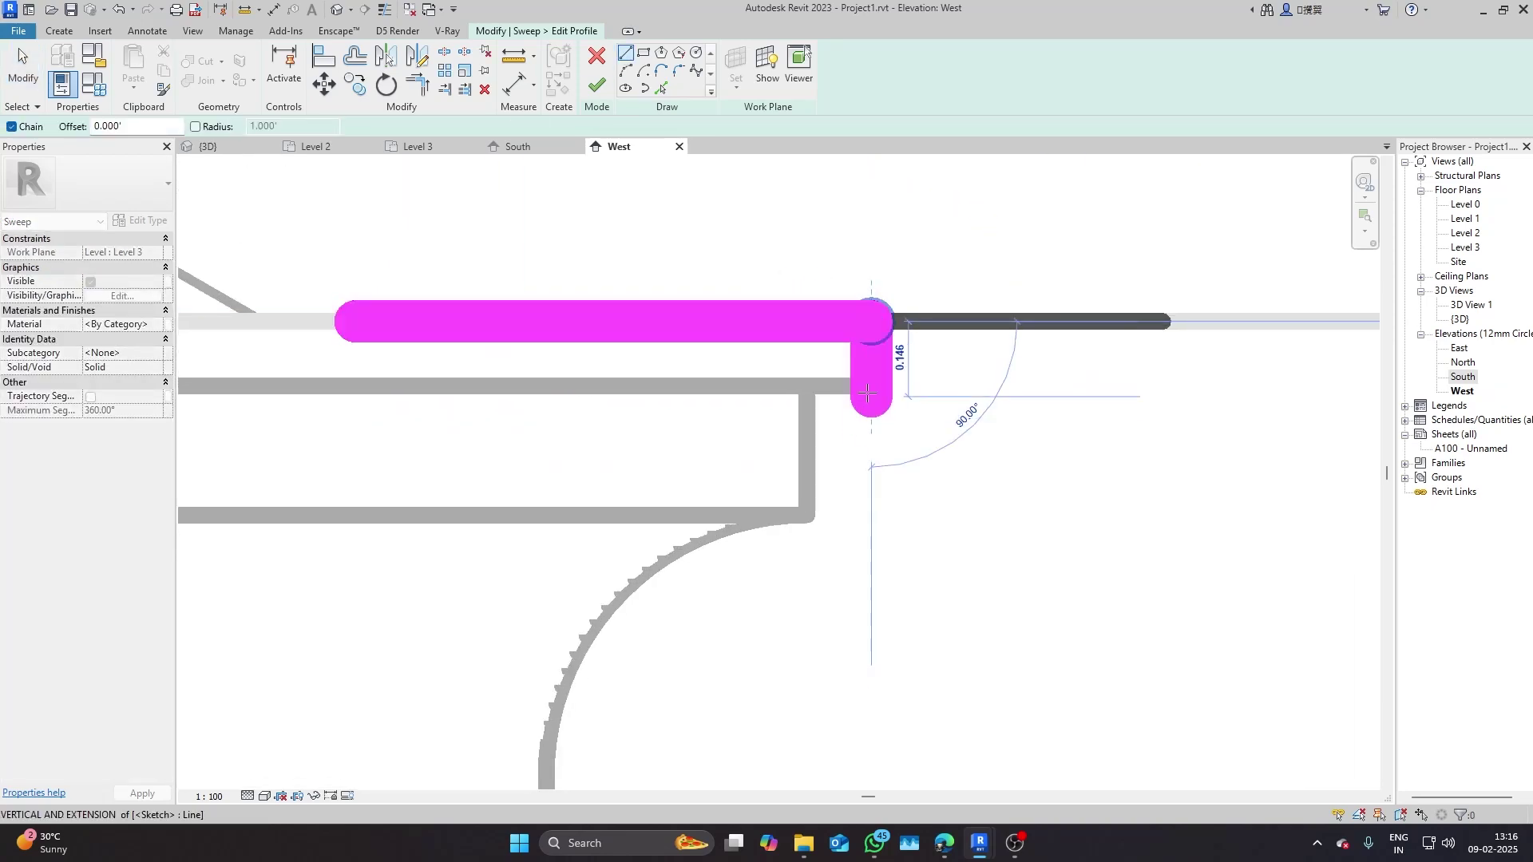
left_click(871, 386)
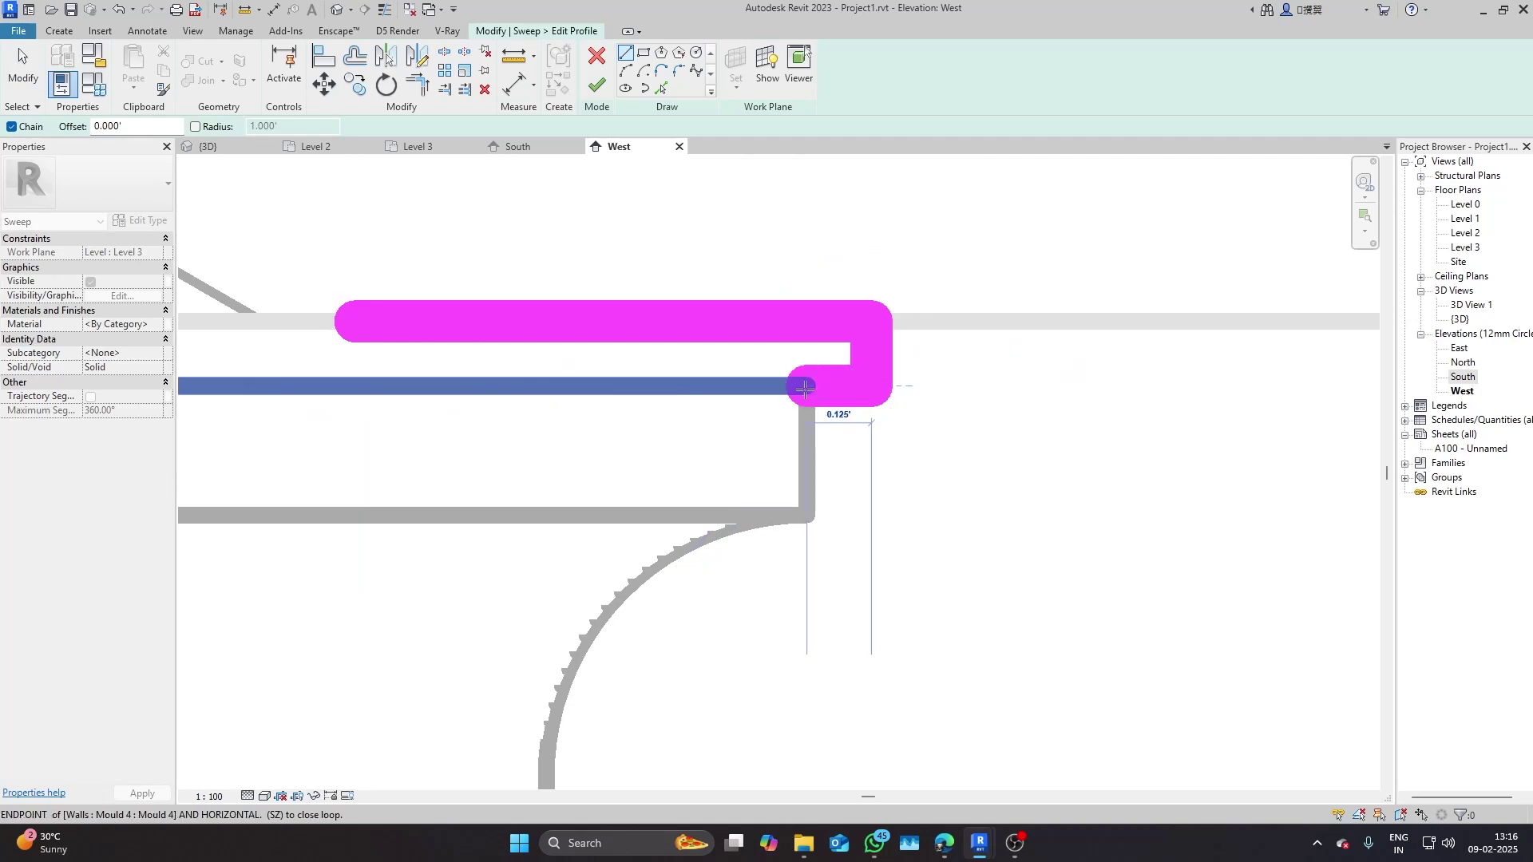
left_click(807, 516)
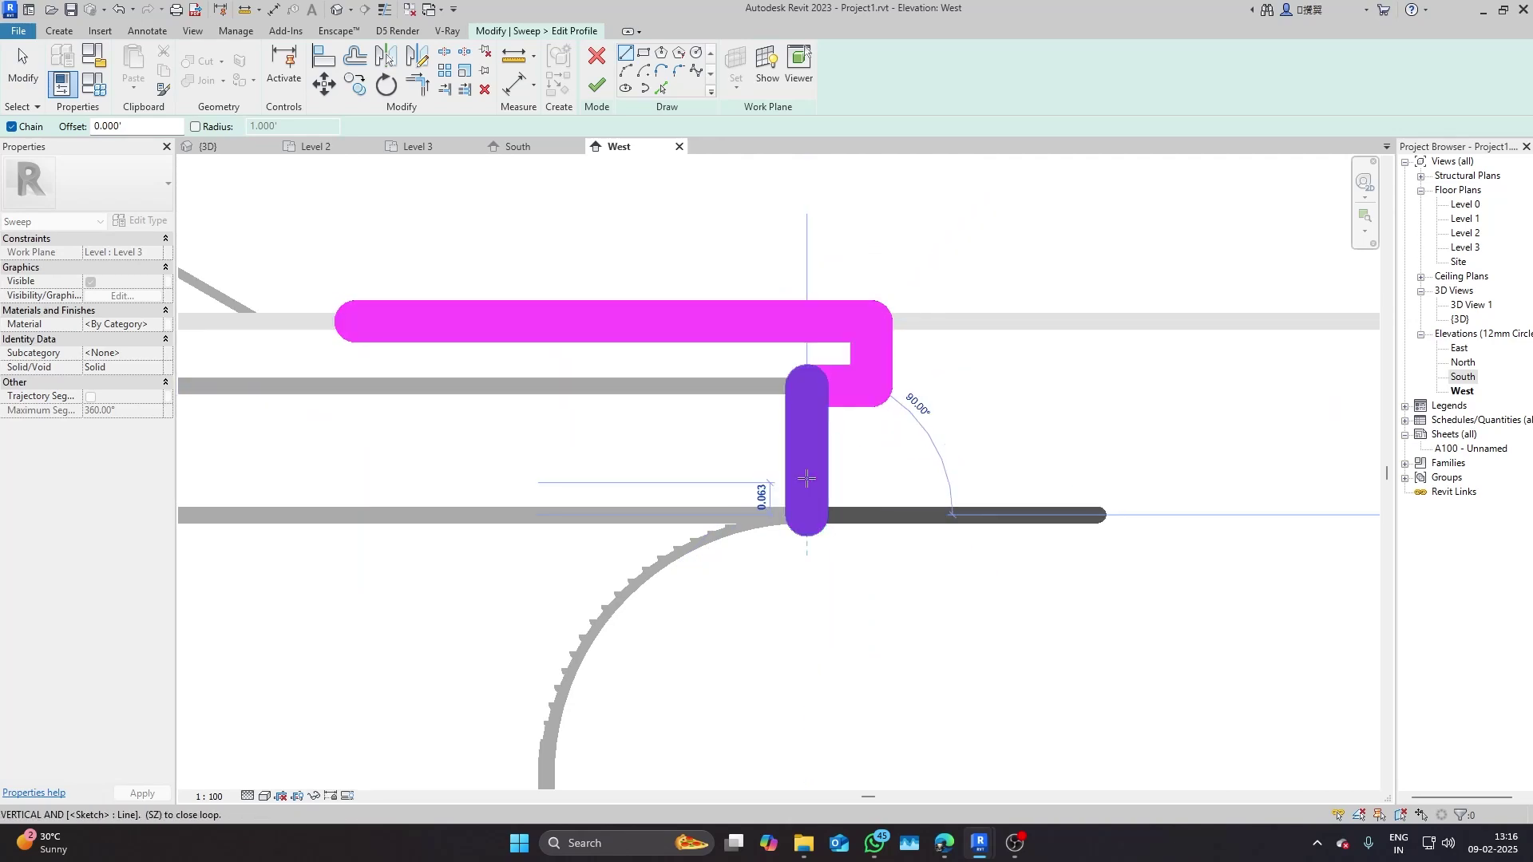
scroll(806, 473, "down", 4)
left_click(806, 479)
scroll(807, 475, "up", 2)
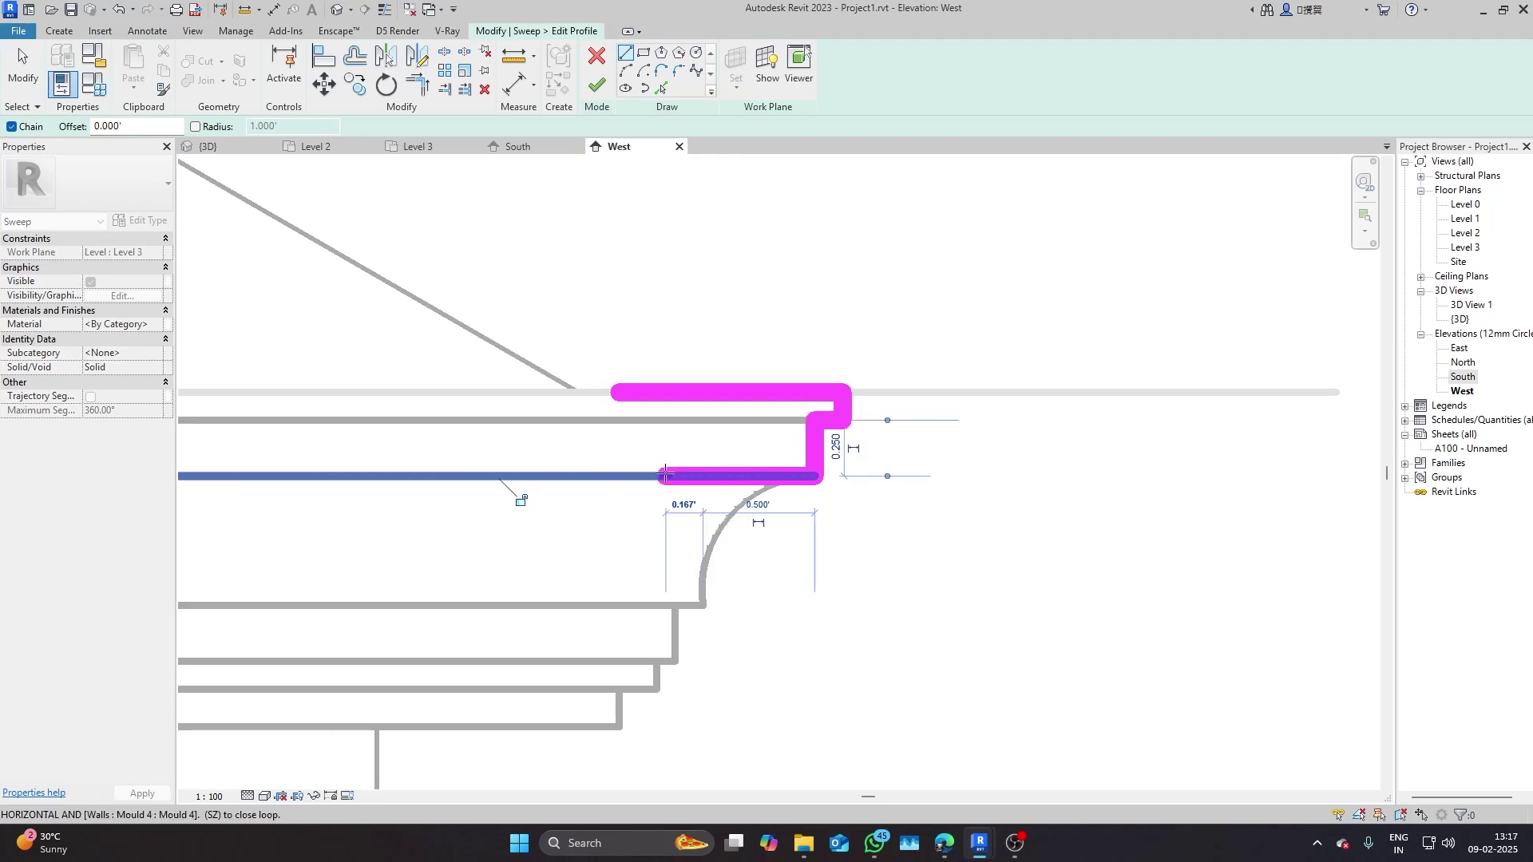
left_click(701, 476)
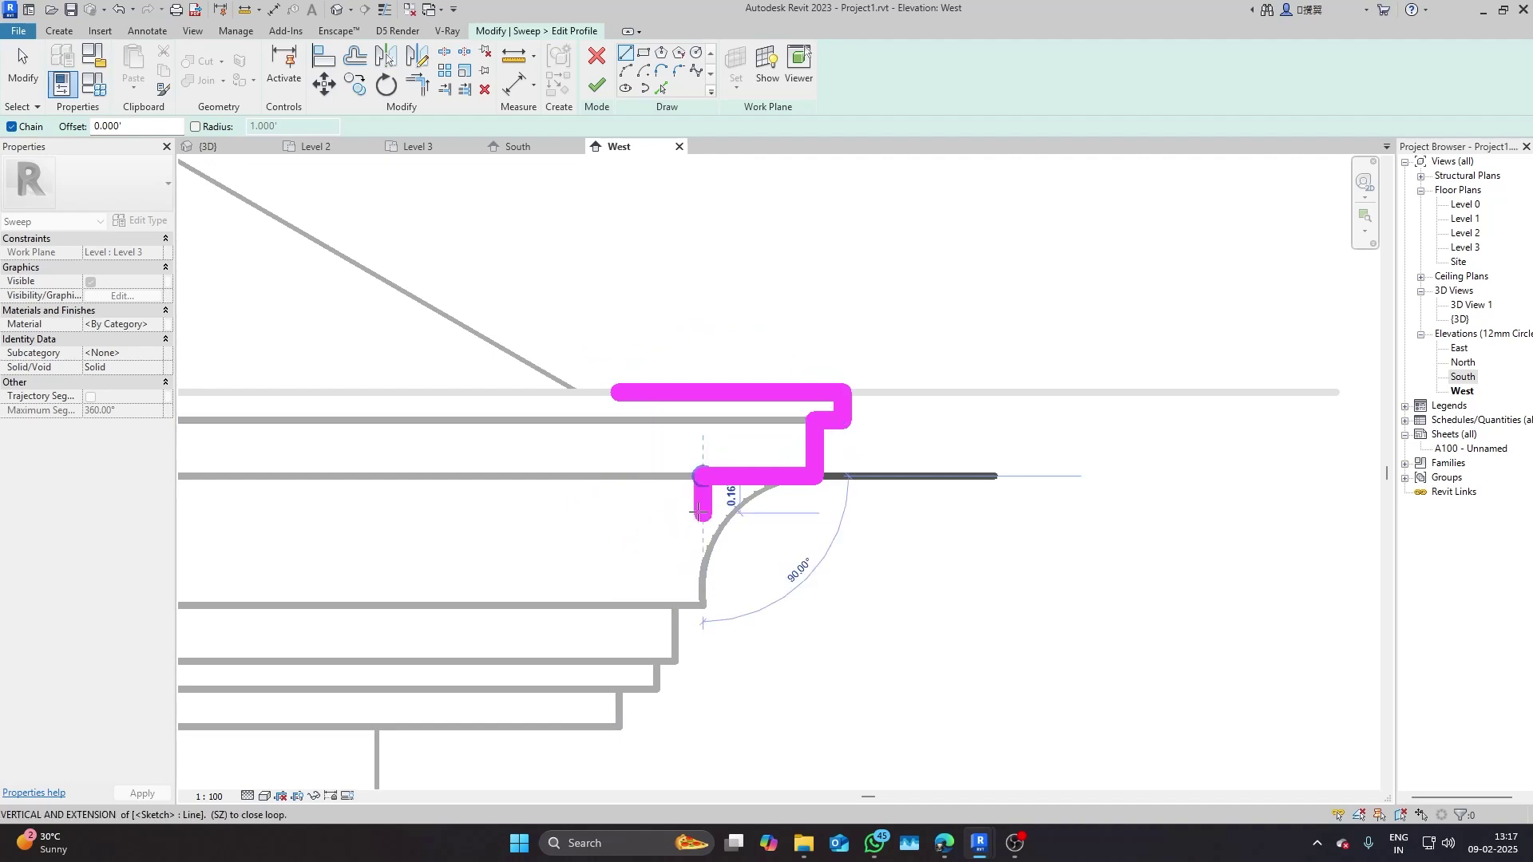
key("Escape")
key("Escape")
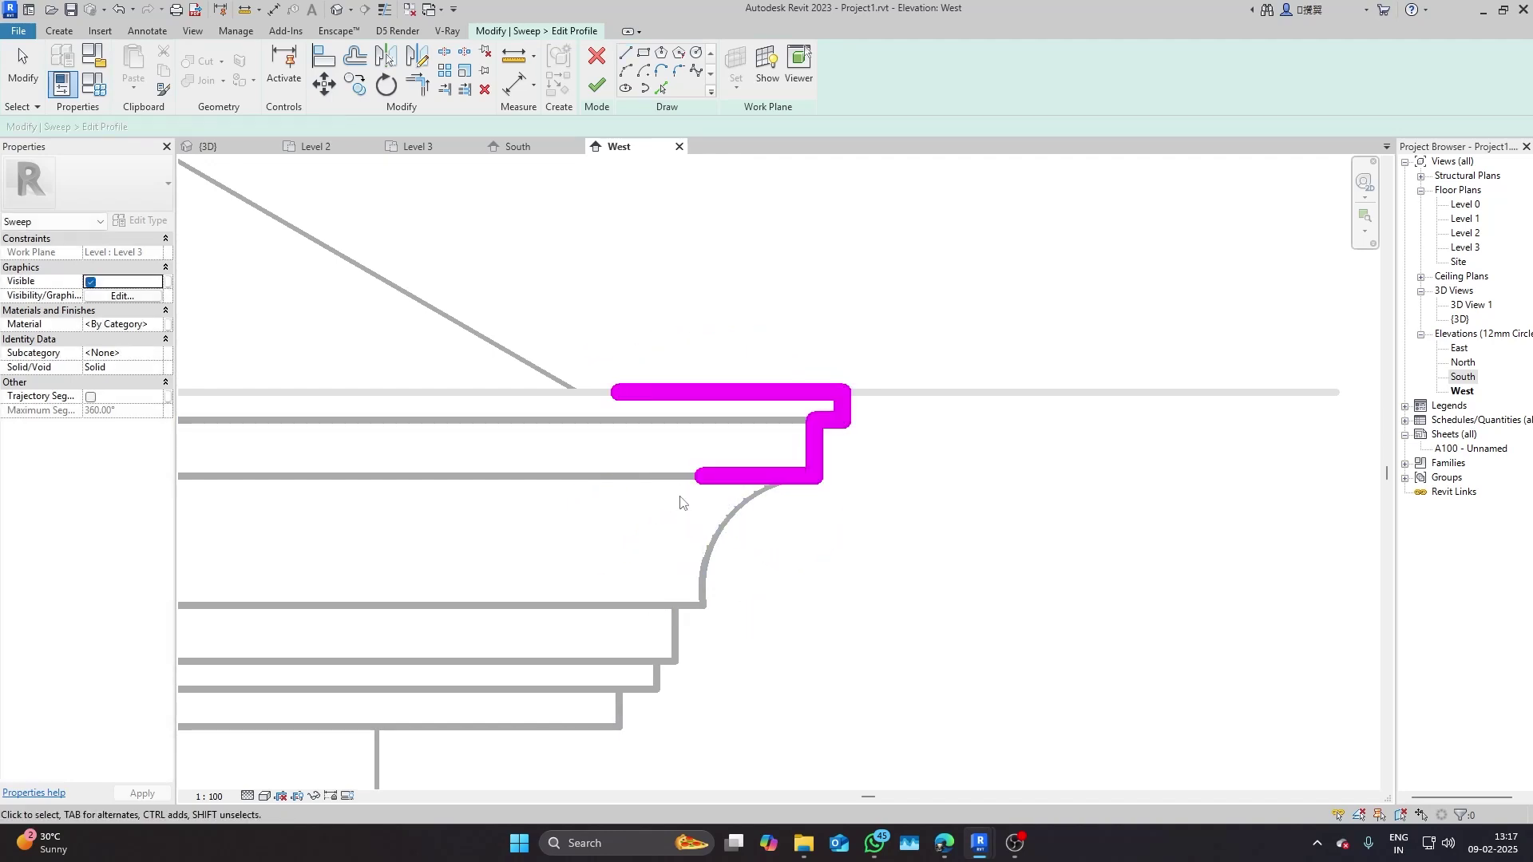
- Try a guide line from the step corner below the moulding's curve up to the edge above the curve, and delete it
scroll(685, 495, "up", 1)
left_click(705, 474)
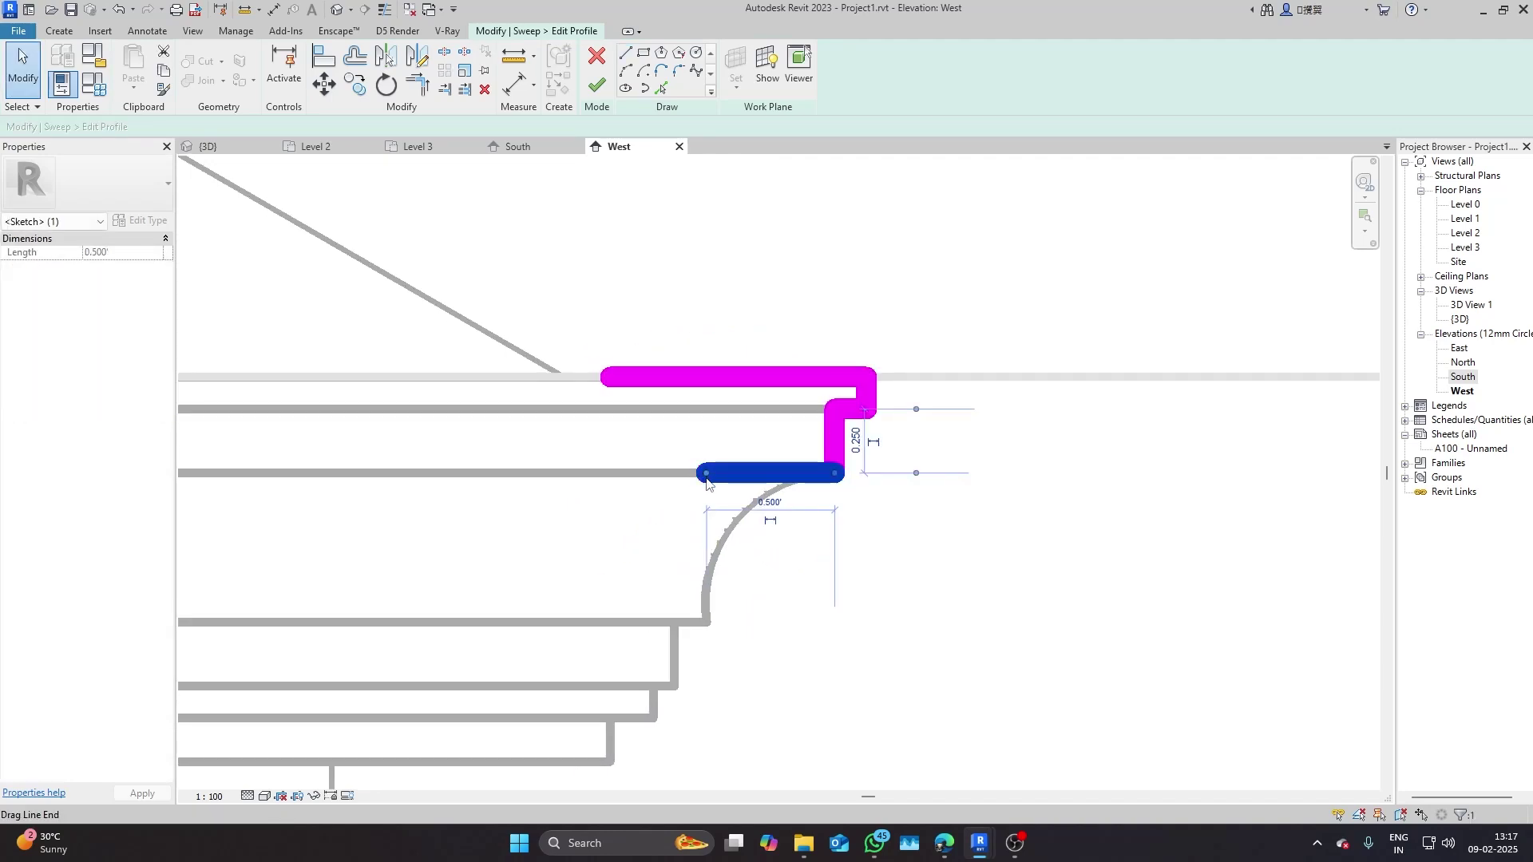
key("Escape")
scroll(706, 461, "down", 1)
scroll(694, 463, "up", 2)
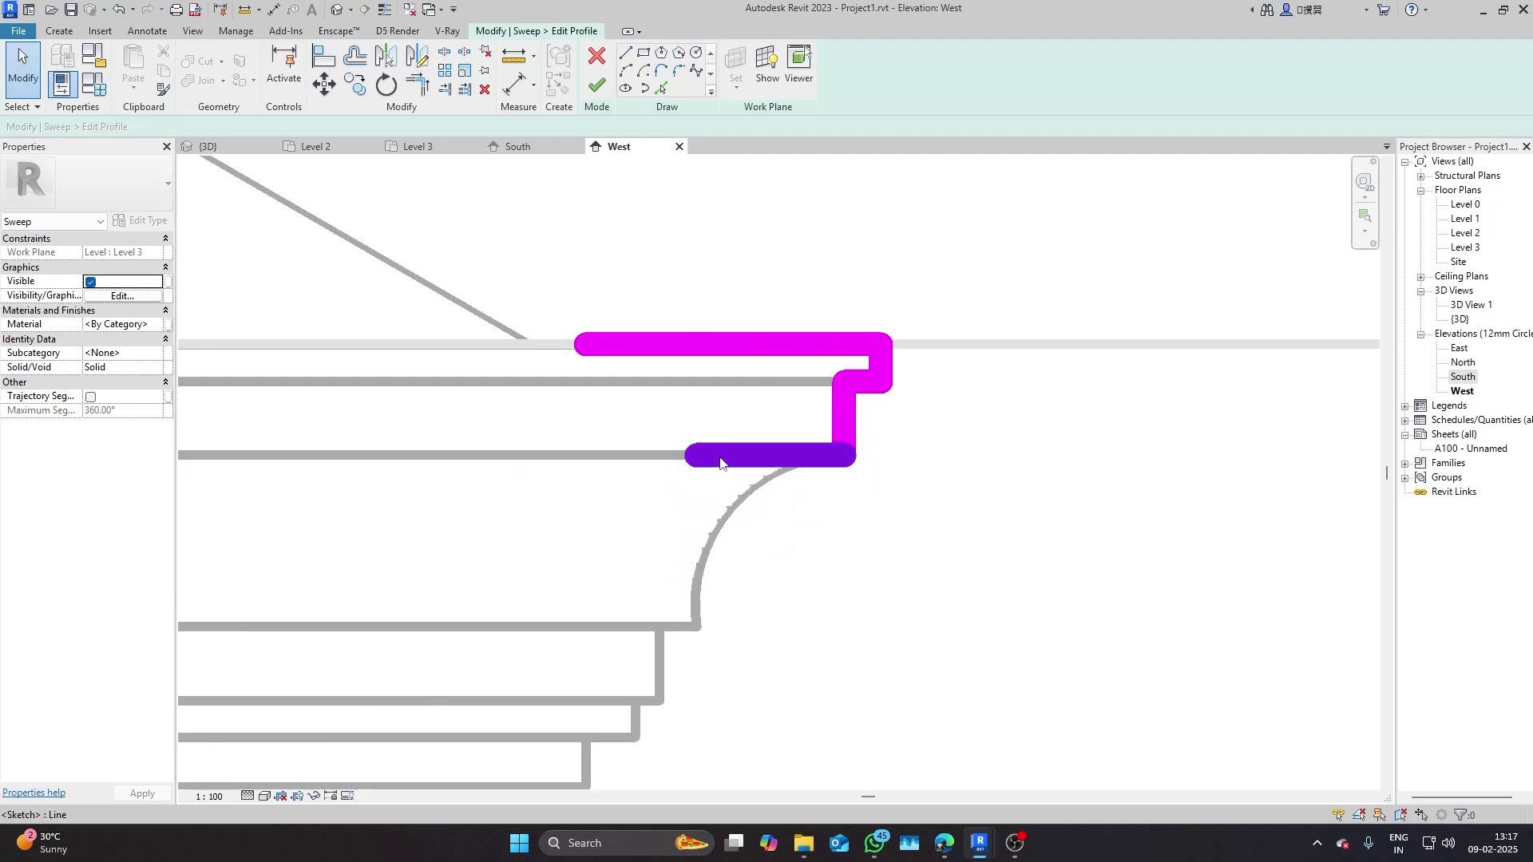
left_click(692, 461)
left_click(625, 53)
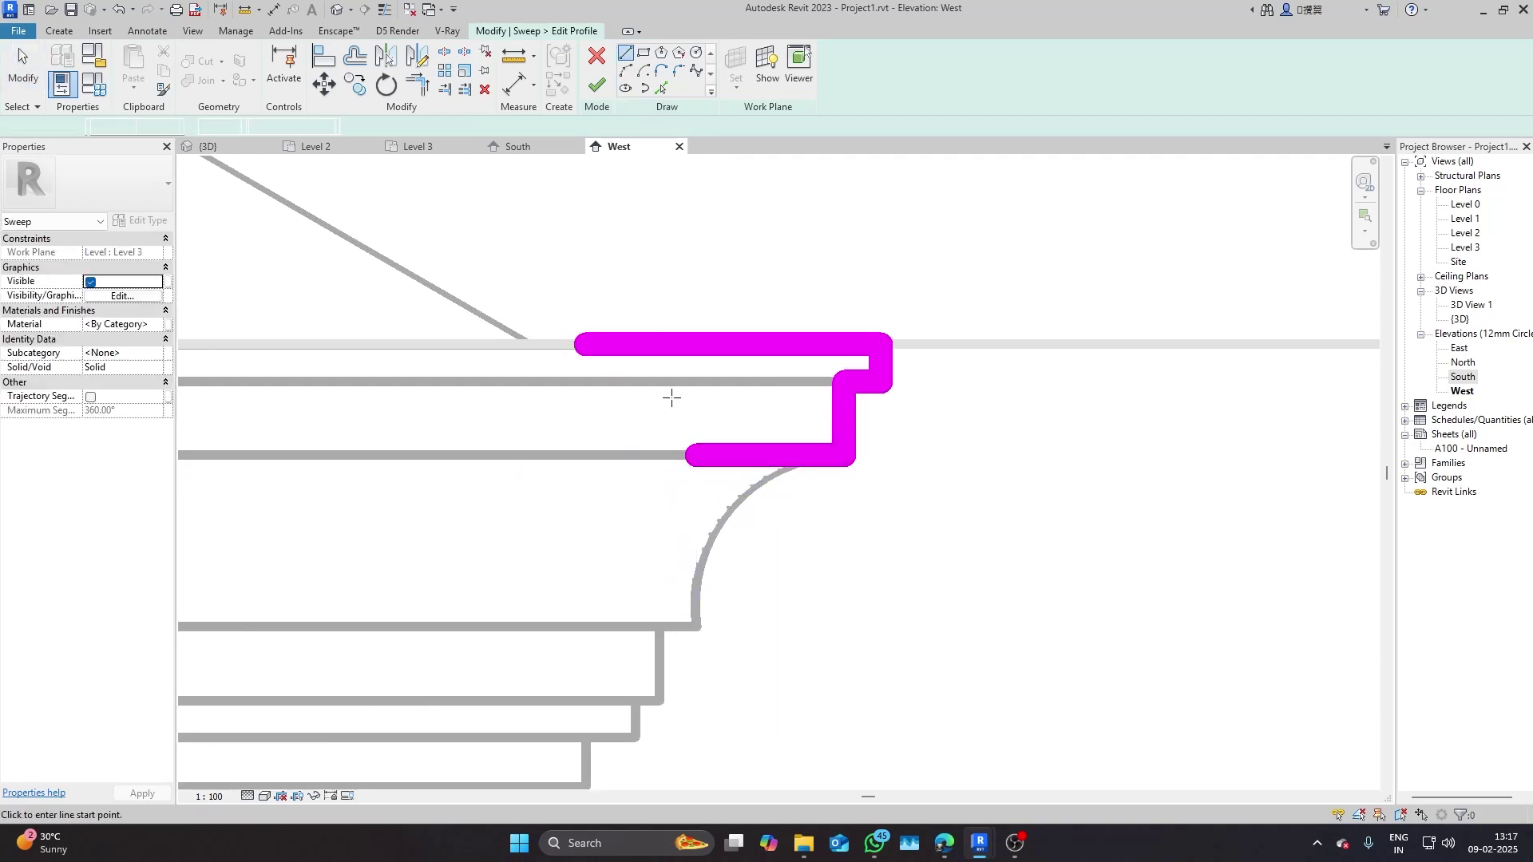
left_click(659, 627)
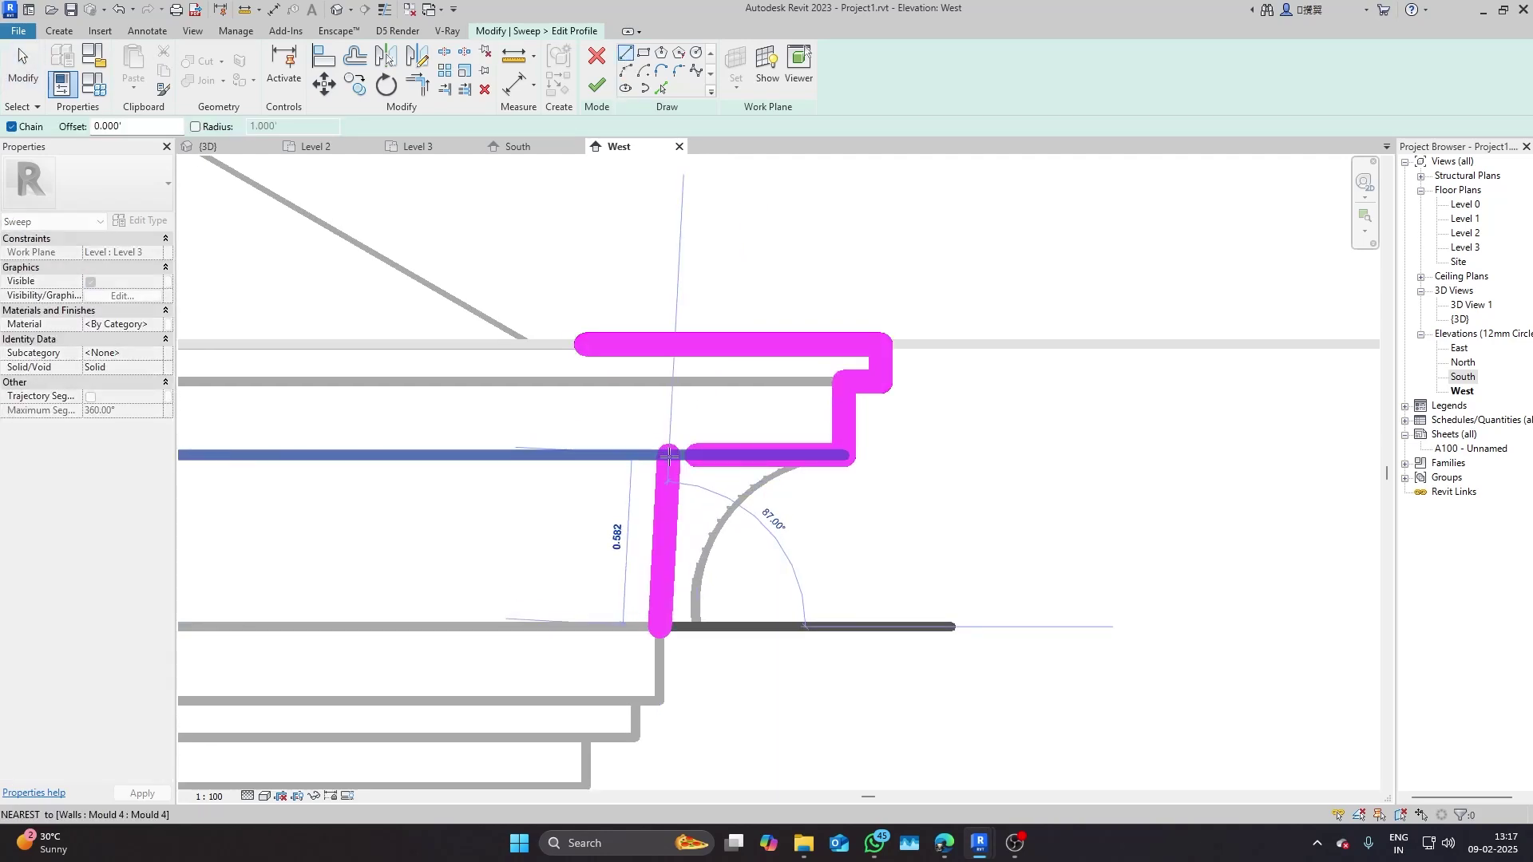
left_click(669, 452)
key("Escape")
key("Escape")
left_click(665, 511)
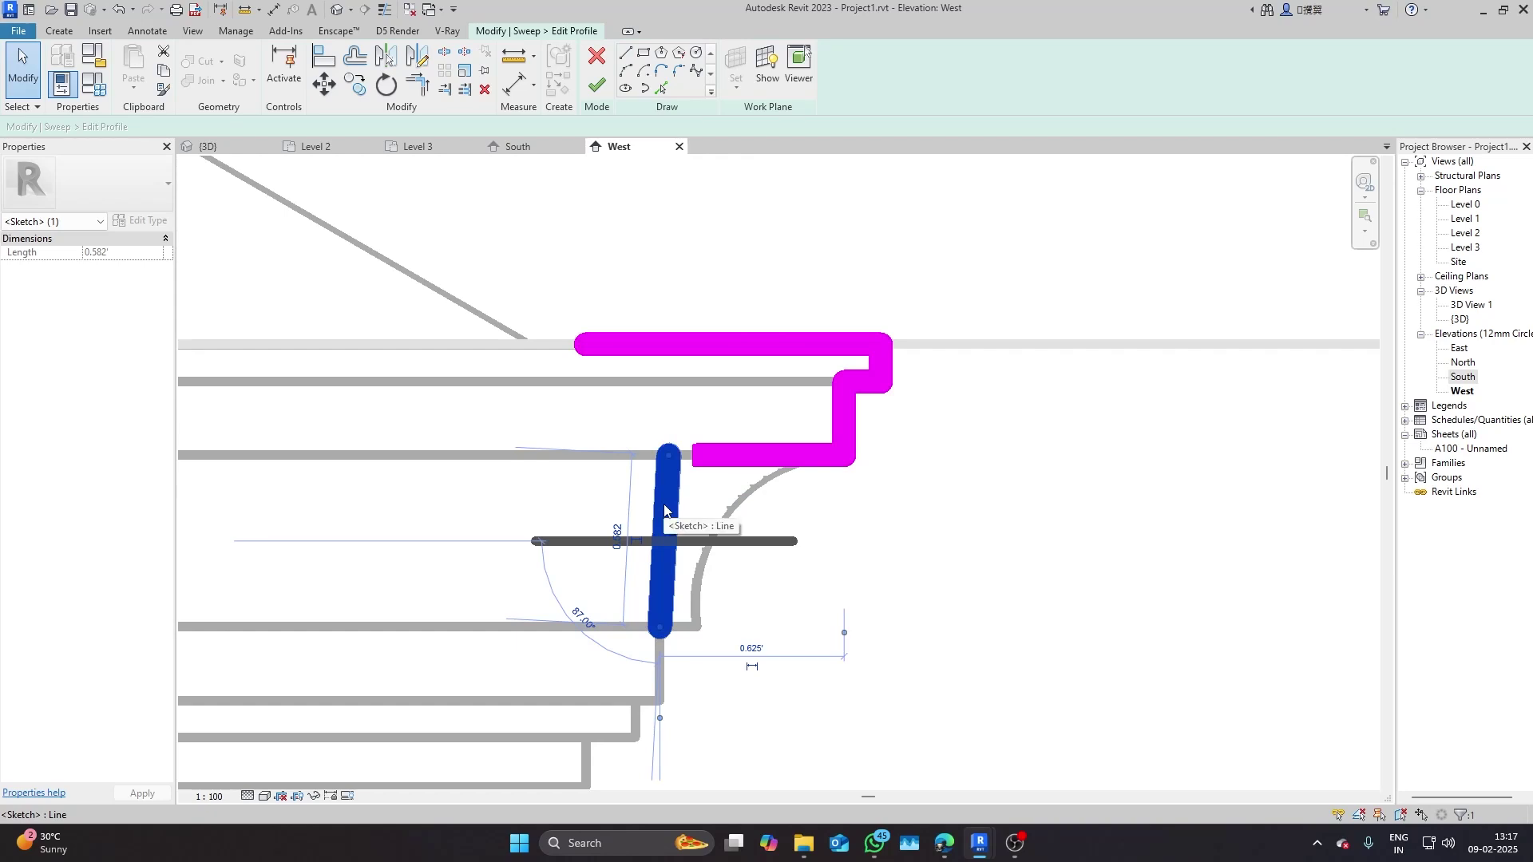
key("Delete")
- Draw a vertical guide line from the lower end of the moulding's curve up to the inner end of the 0.5' line
key("l")
key("i")
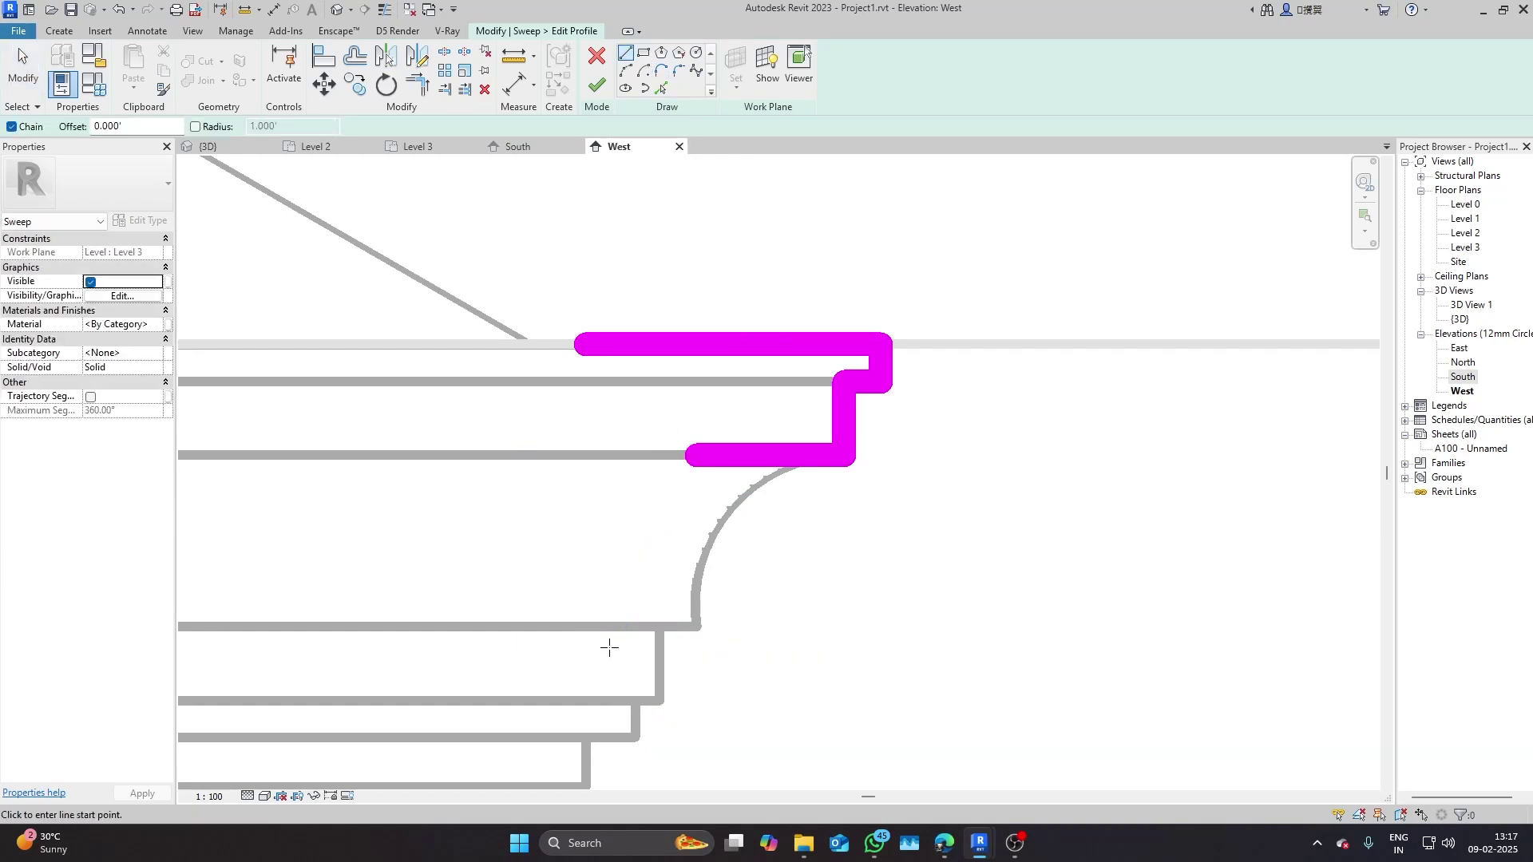
left_click(695, 627)
left_click(697, 455)
key("Escape")
scroll(742, 530, "up", 1)
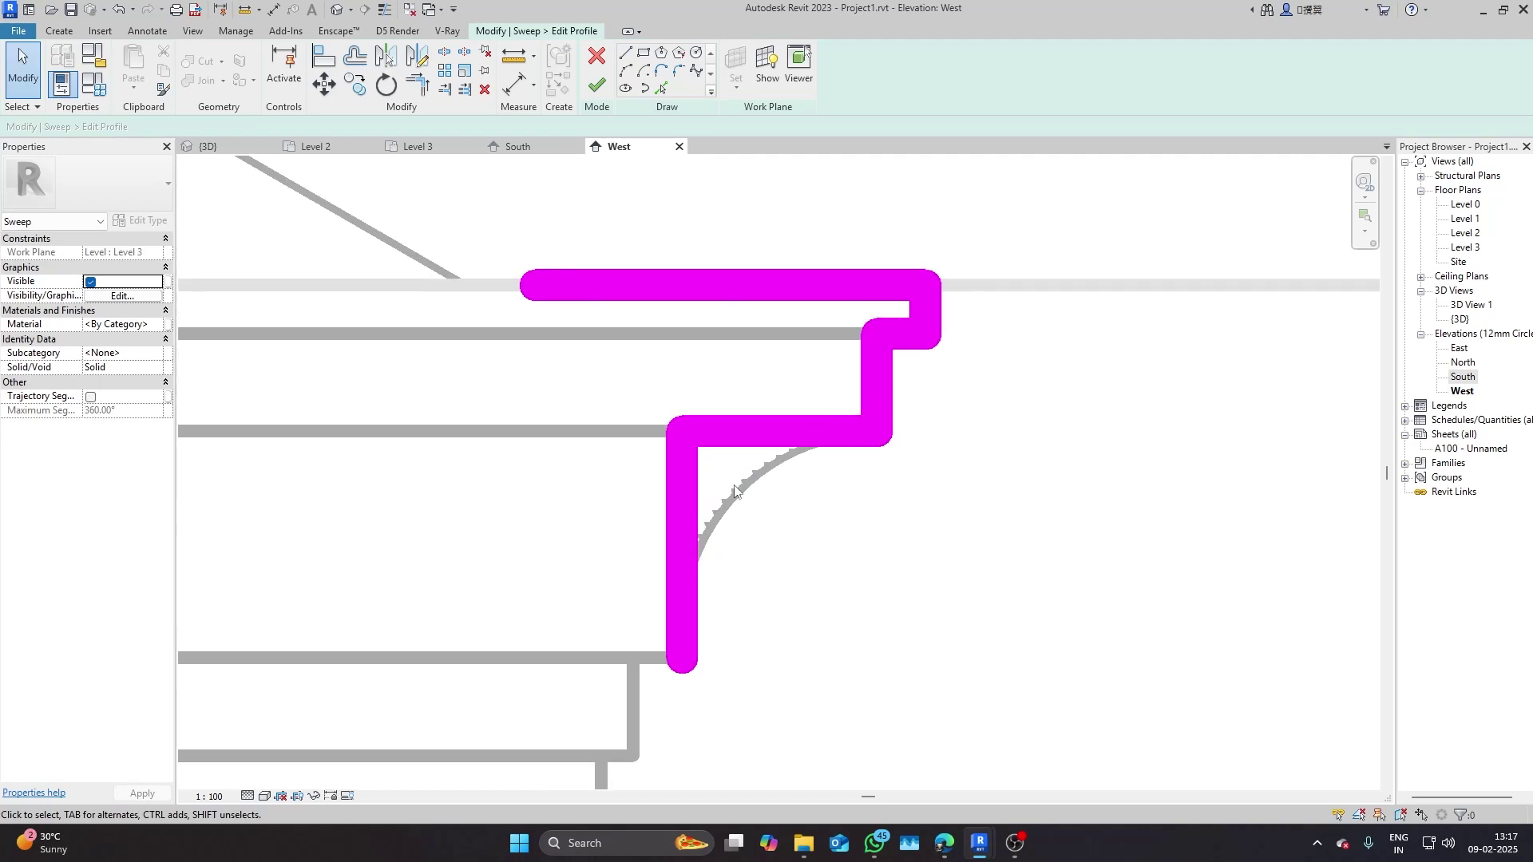
- Draw an arc along the moulding's concave curve, from the outer end of the 0.5' line to the vertical guide line's lower end
left_click(628, 71)
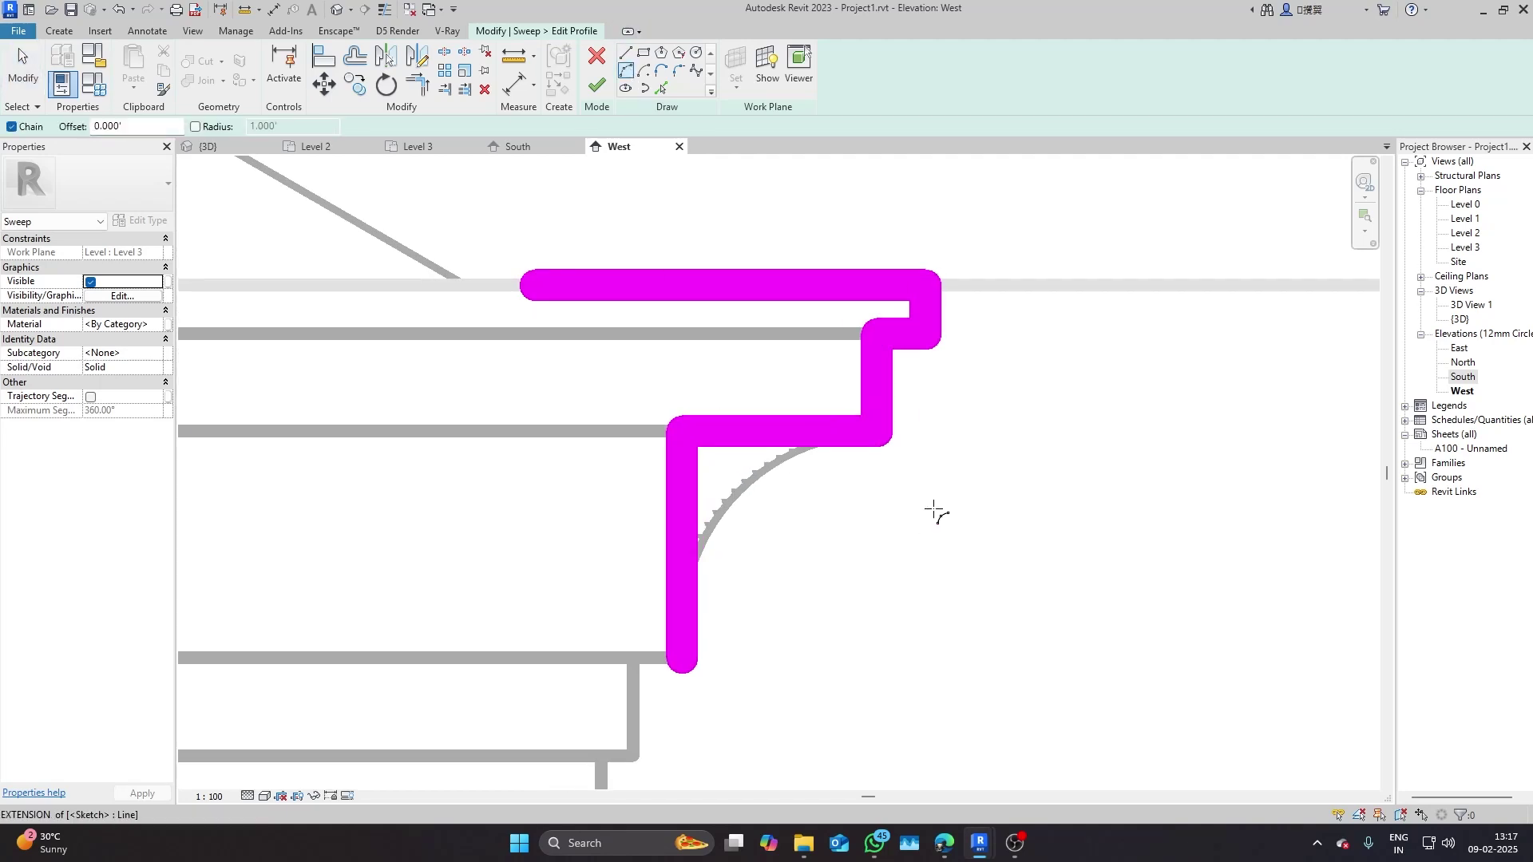
left_click(887, 437)
left_click(684, 669)
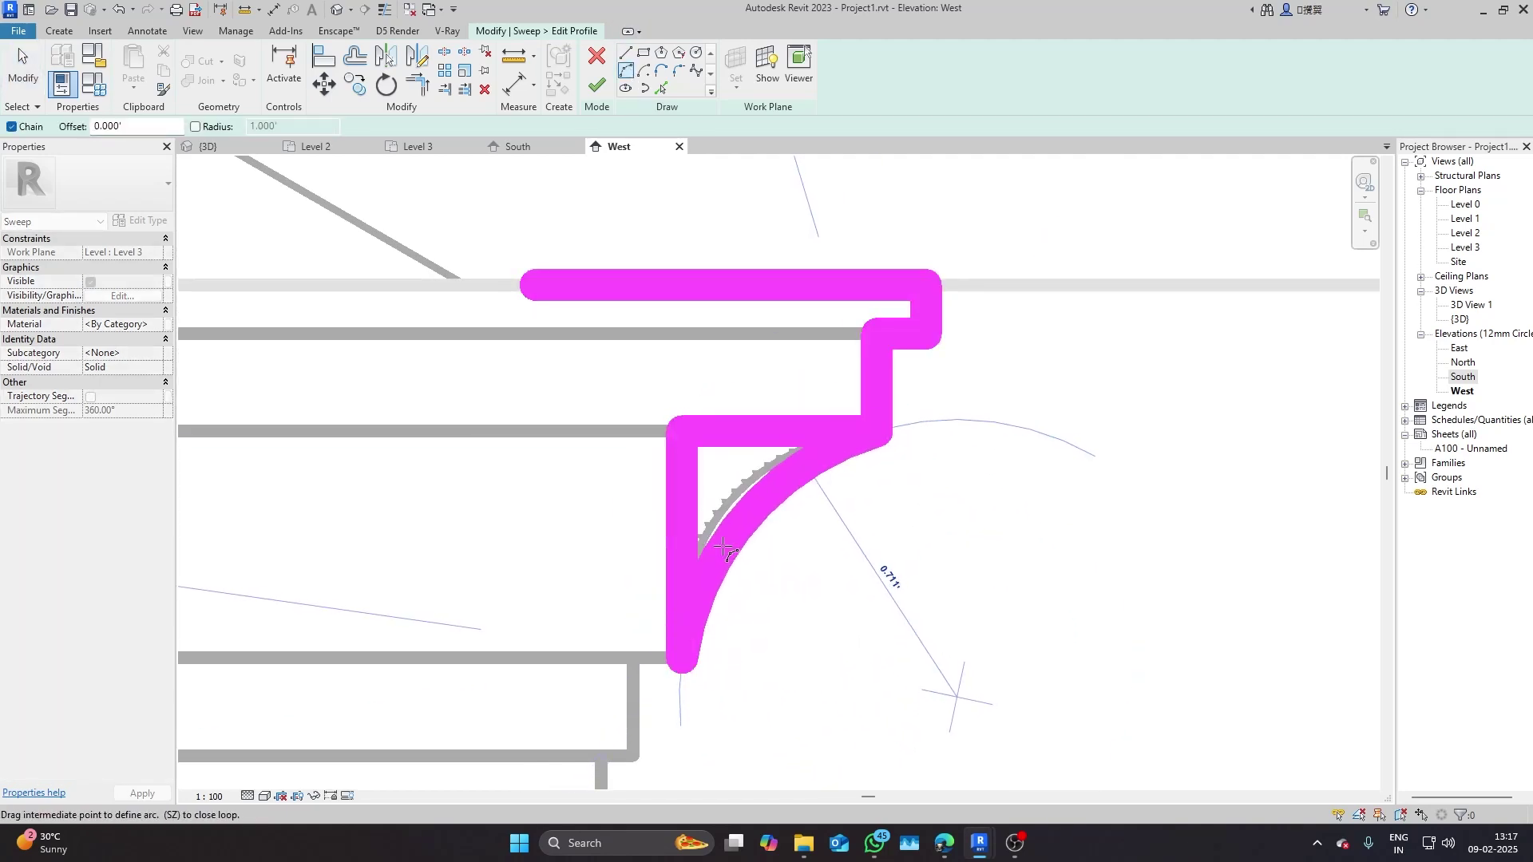
left_click(731, 491)
key("Escape")
key("Escape")
- Delete the vertical guide line and the 0.5' horizontal line behind the moulding's arc
scroll(720, 470, "up", 1)
left_click_drag(720, 470, 558, 308)
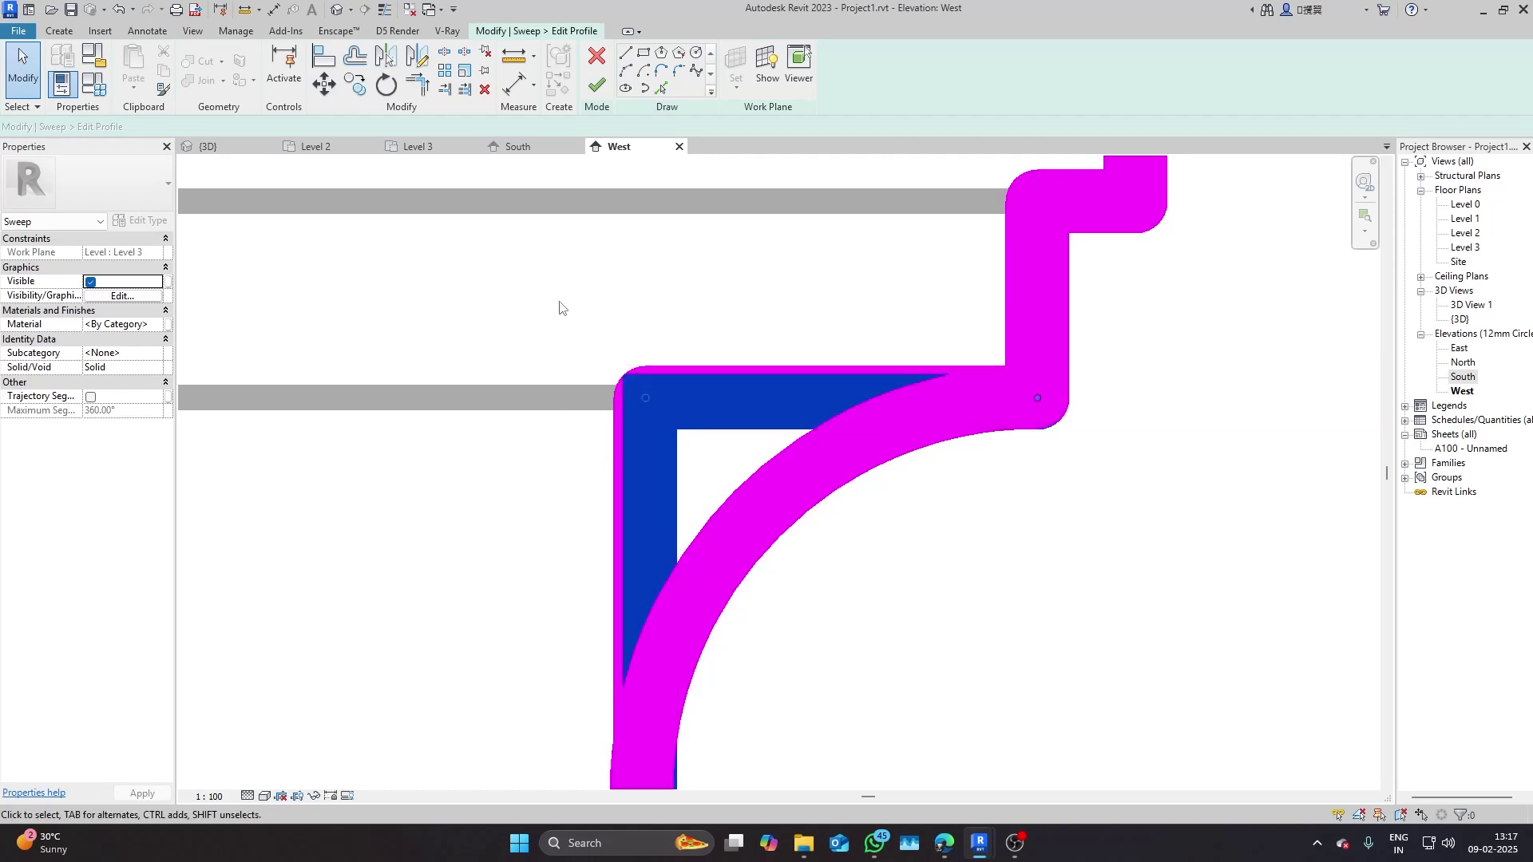
scroll(563, 313, "down", 1)
key("Delete")
scroll(621, 360, "down", 1)
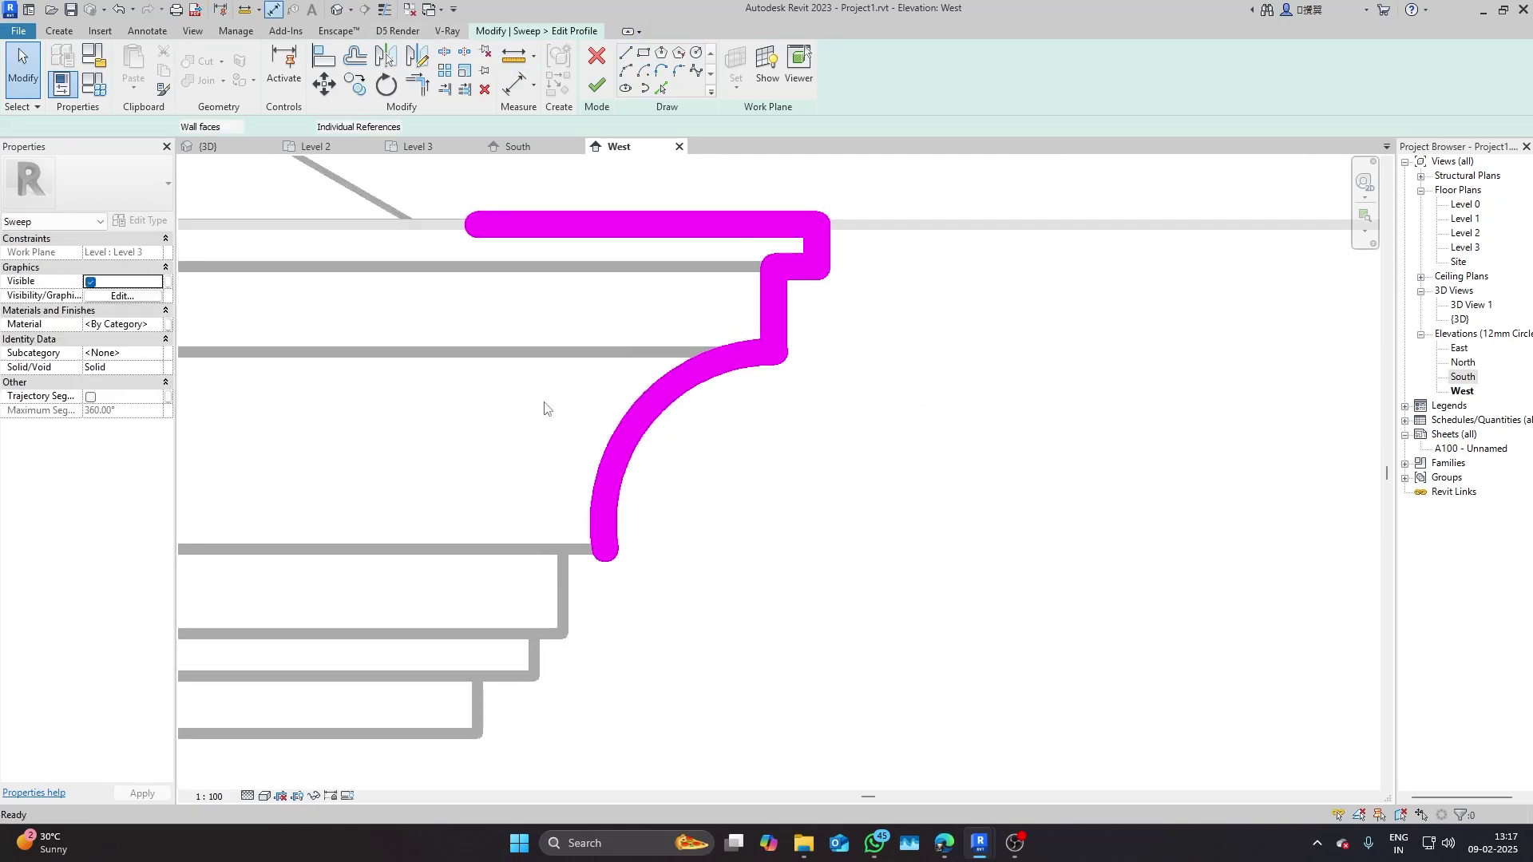
key("d")
key("i")
left_click(602, 551)
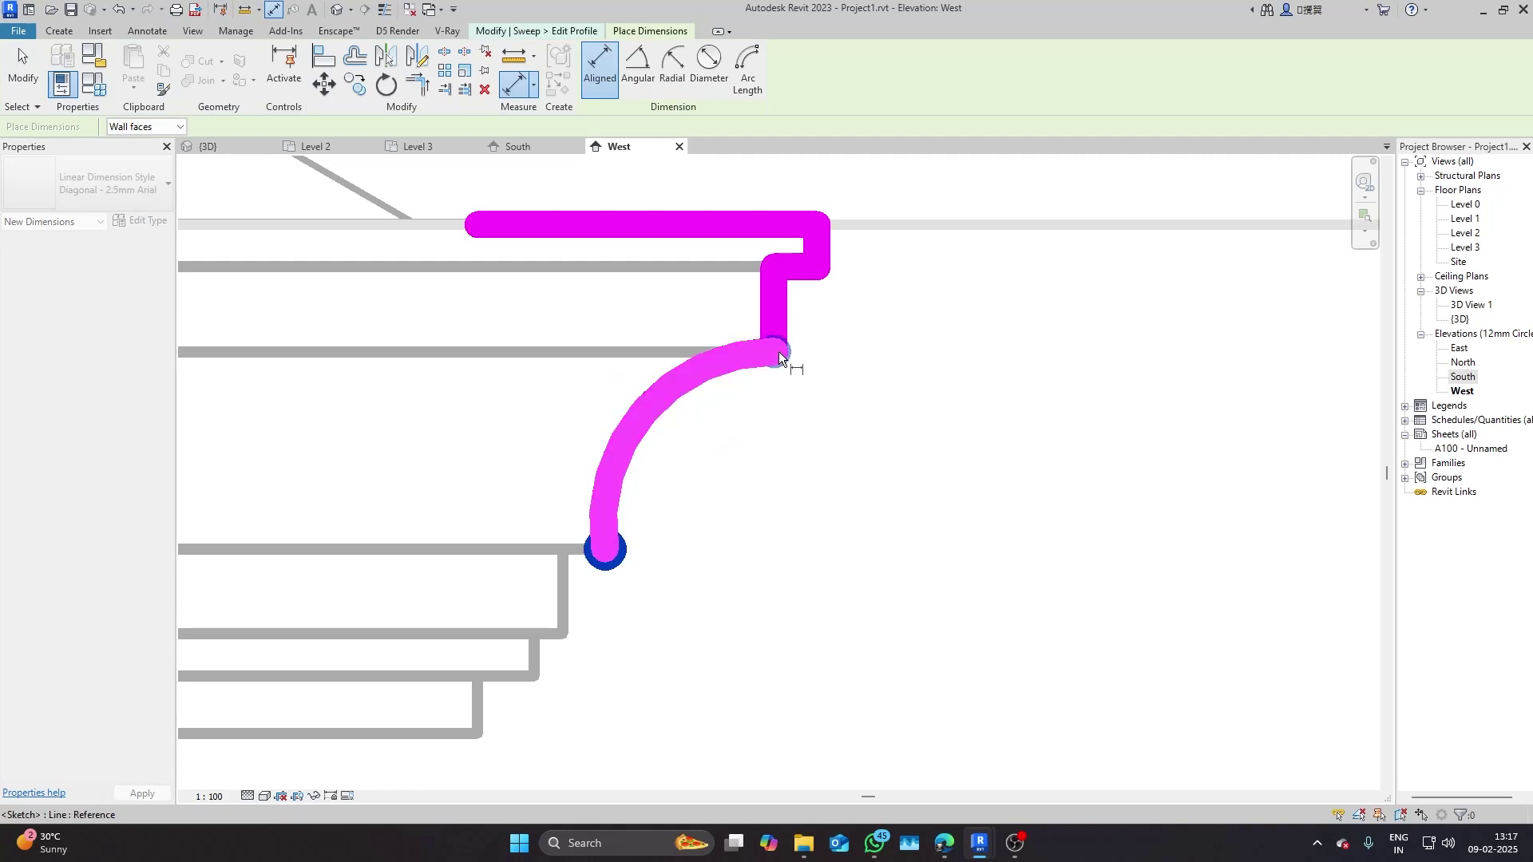
left_click(778, 352)
key("Escape")
key("Escape")
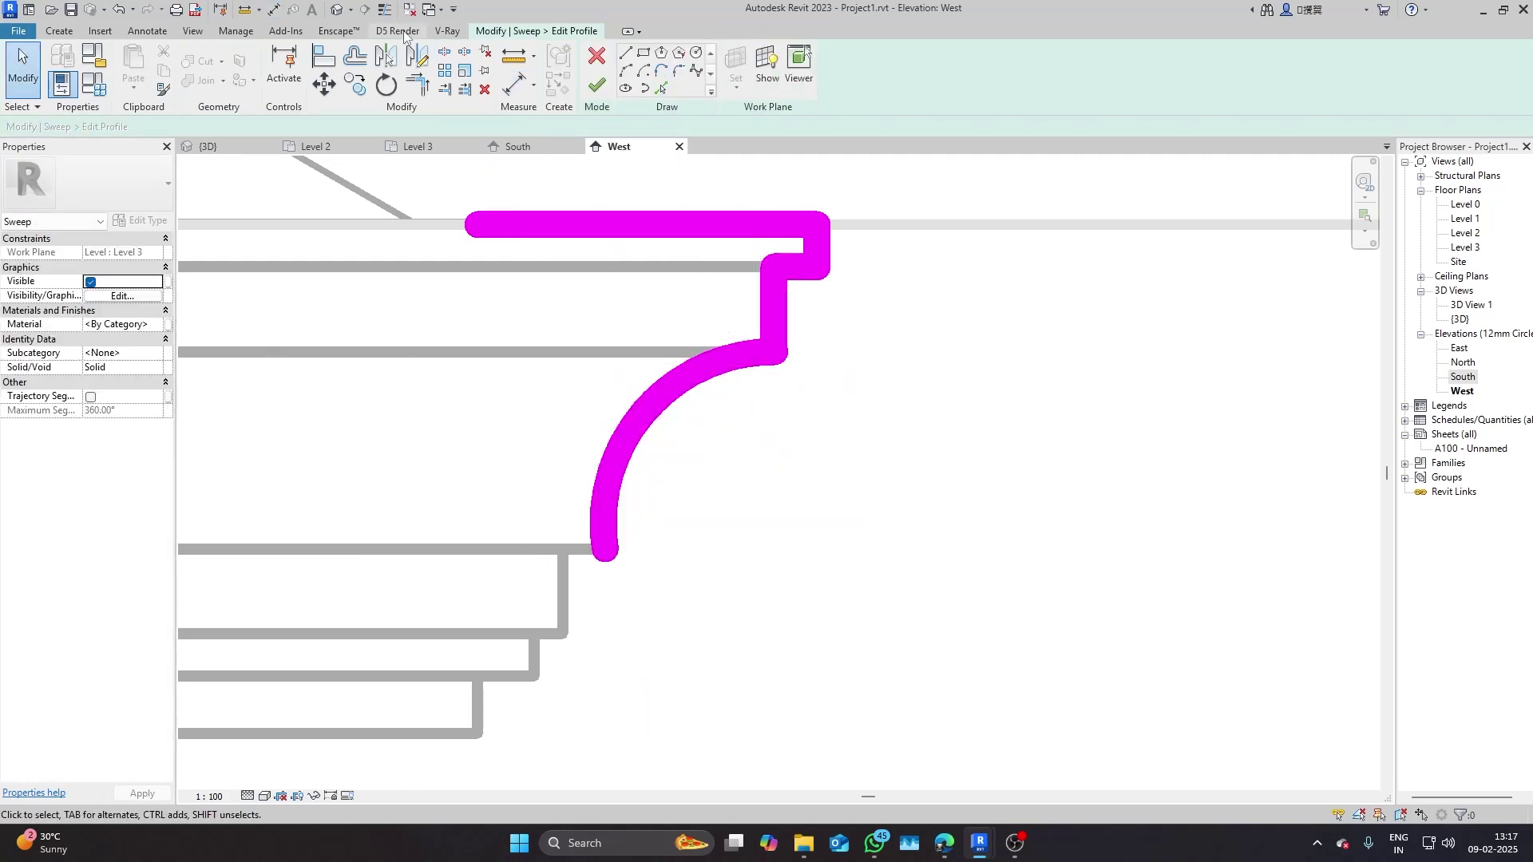
- Measure the horizontal distance from the arc's lower end to the line of its outer end
left_click(521, 66)
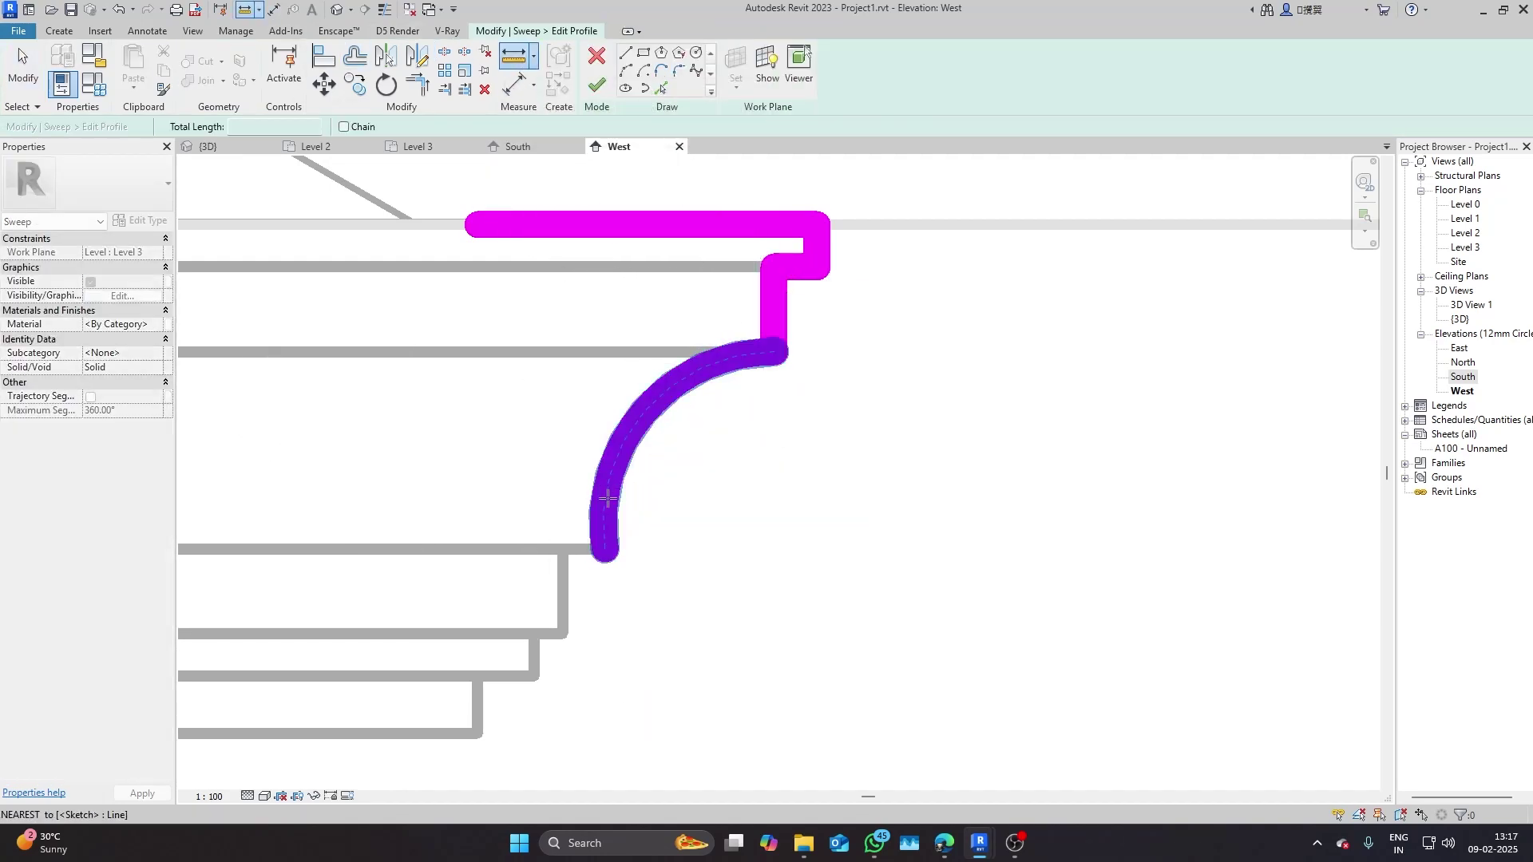
left_click(603, 544)
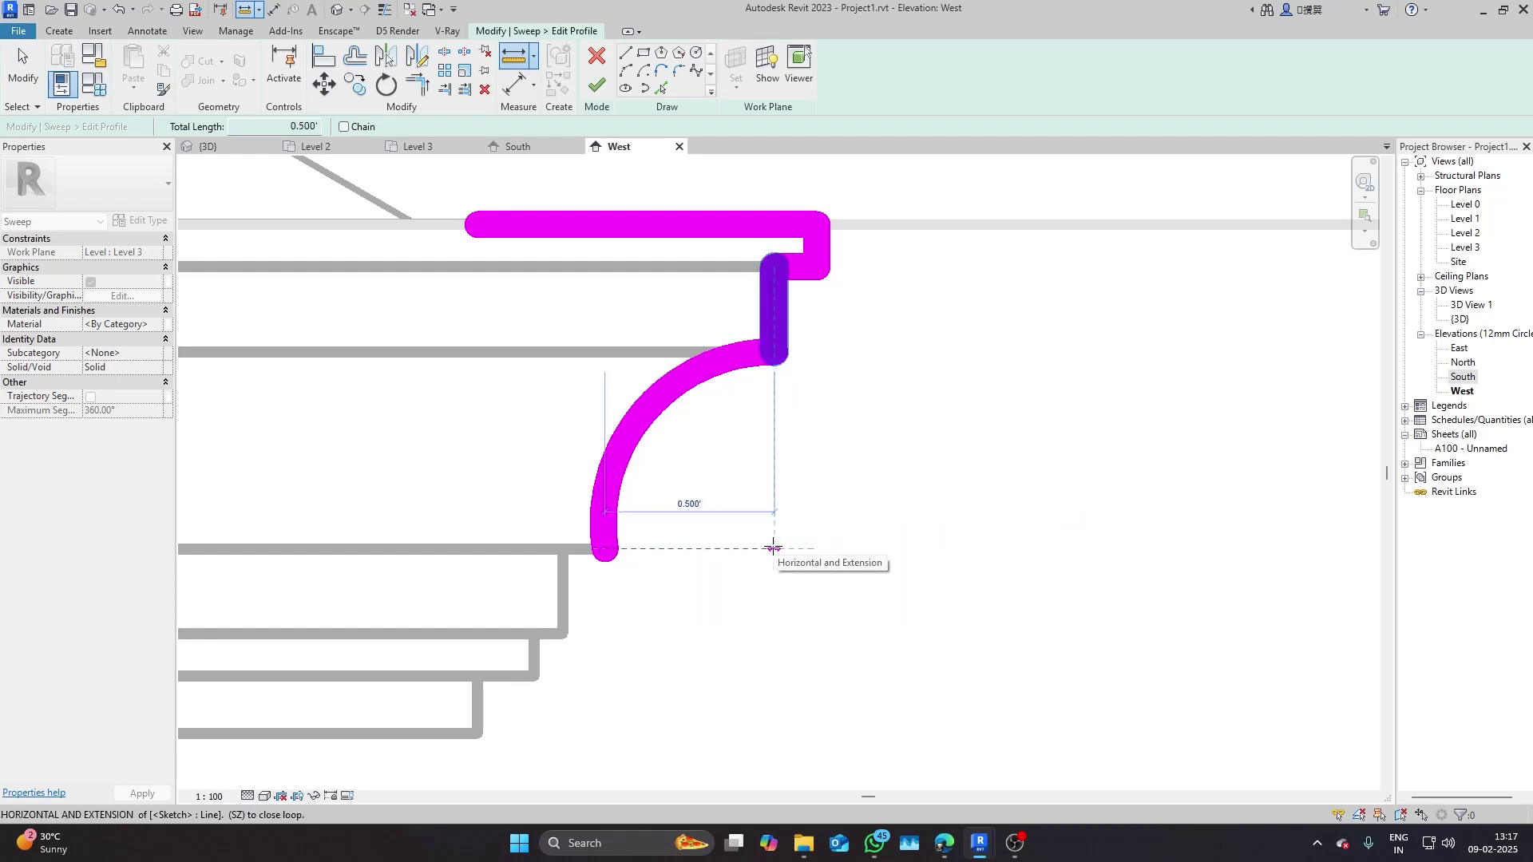
key("Escape")
key("Escape")
scroll(661, 521, "down", 4)
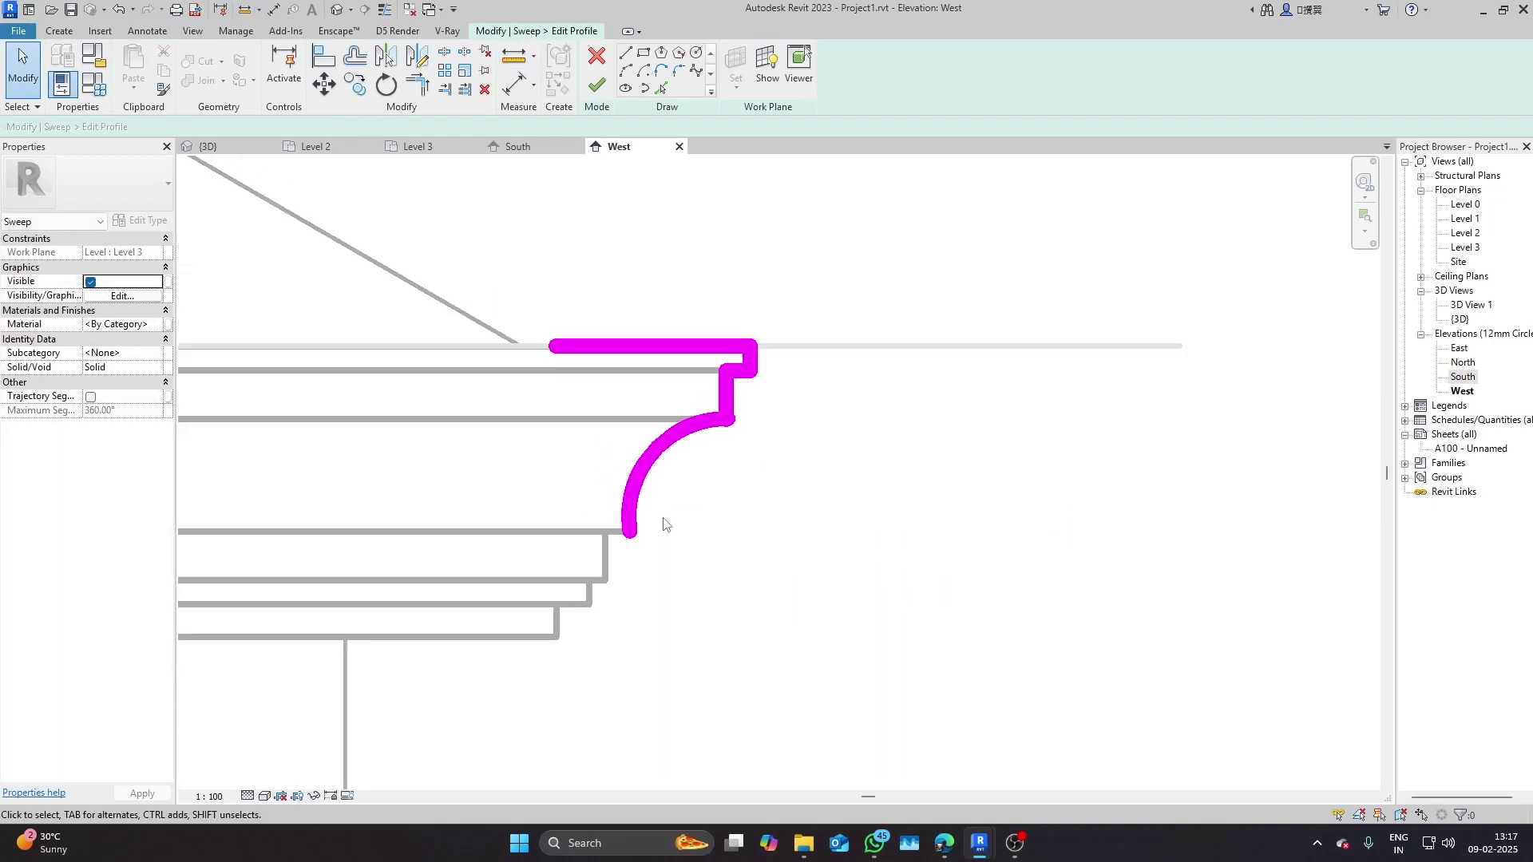
- Draw chained lines from the arc's lower end: 0.125' inward and down to the next edge of the existing moulding
scroll(630, 631, "up", 3)
left_click(626, 54)
scroll(591, 479, "up", 4)
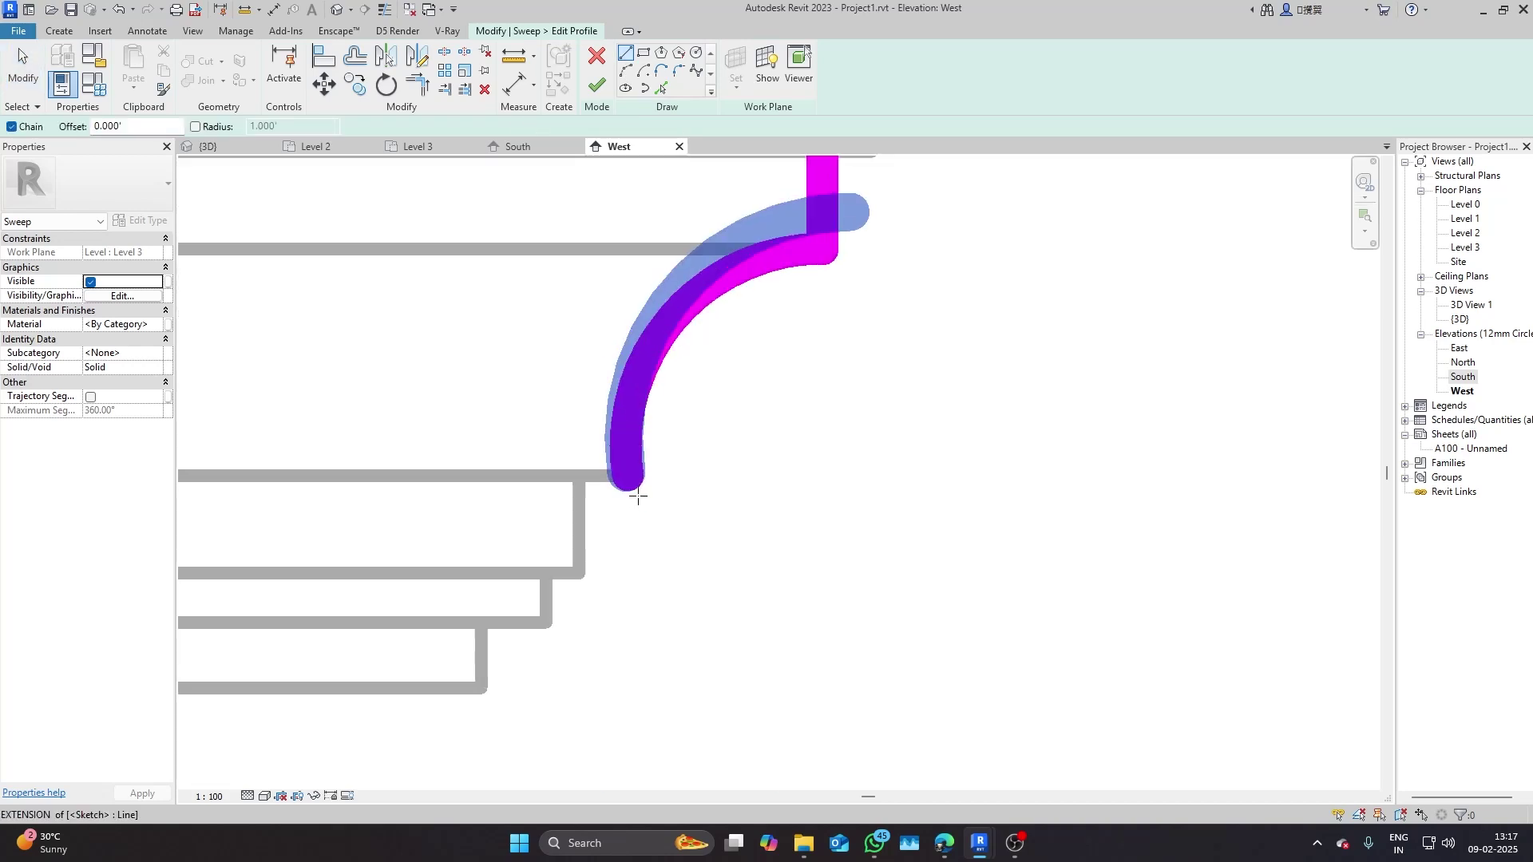
left_click(563, 473)
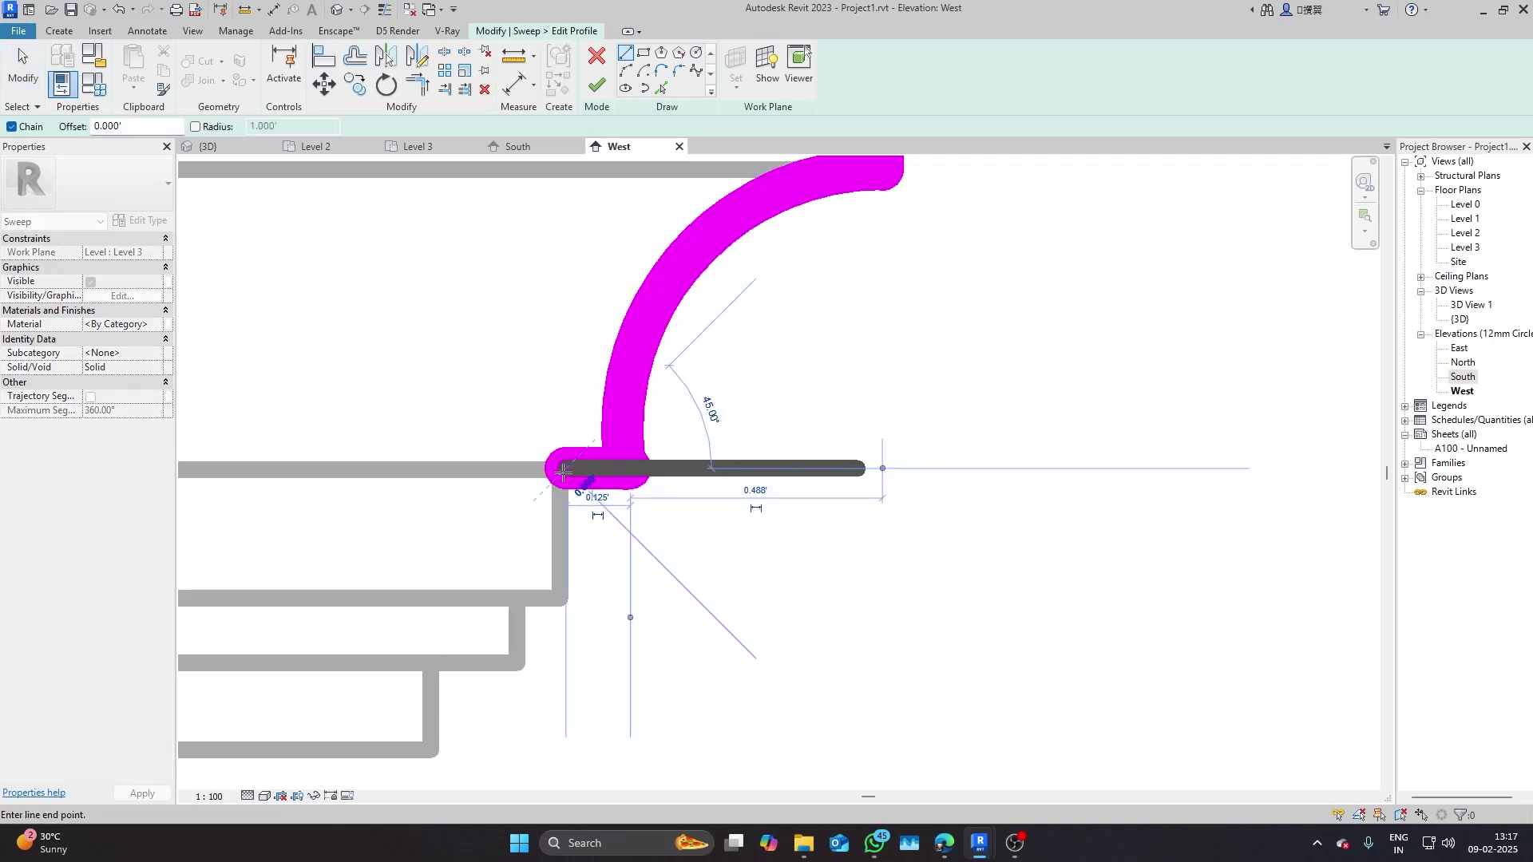
left_click(564, 596)
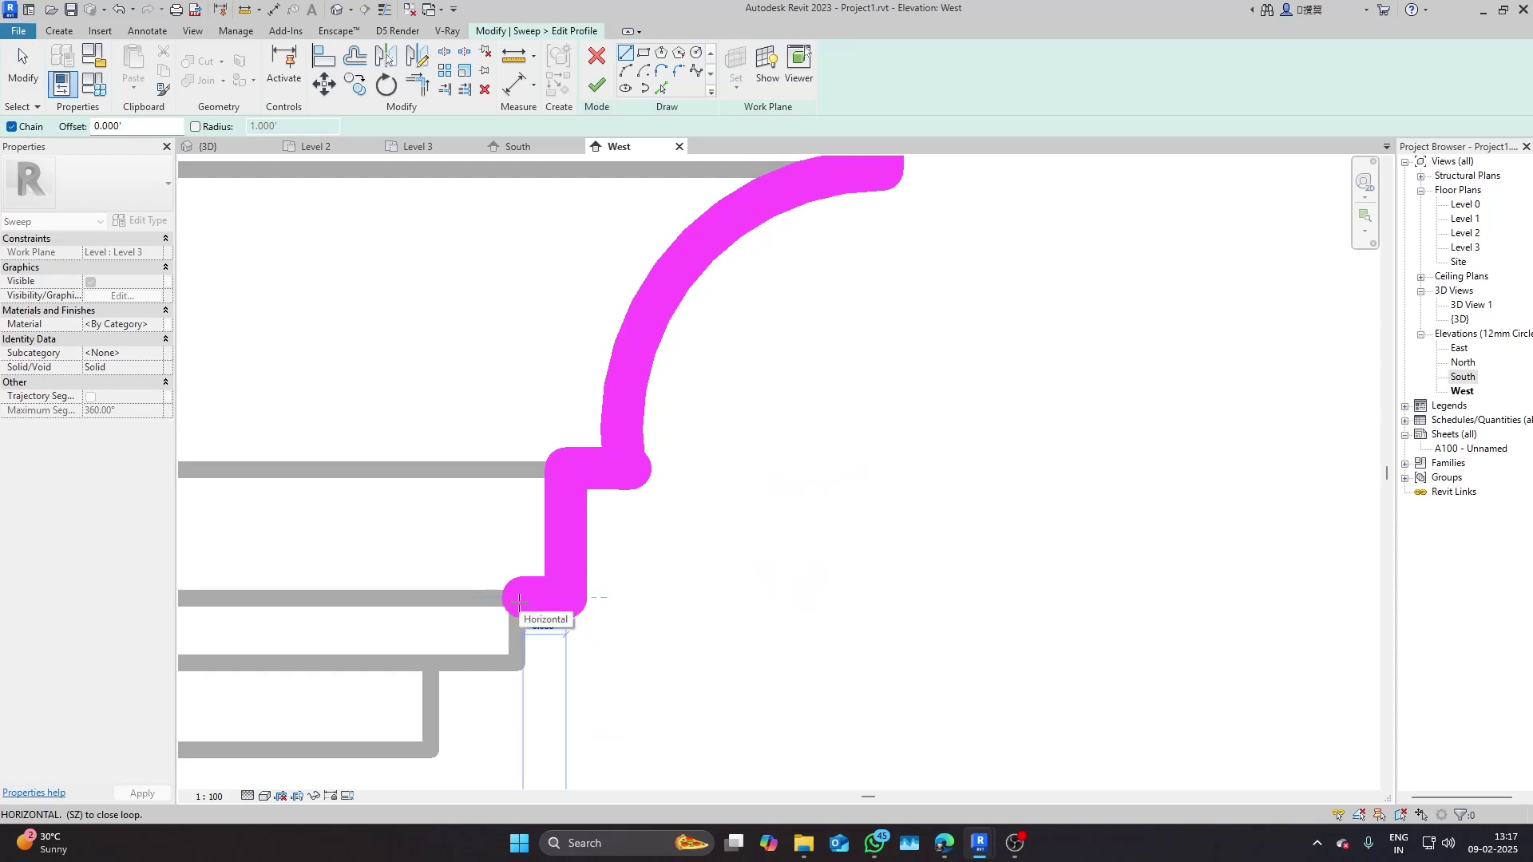
scroll(519, 588, "up", 2)
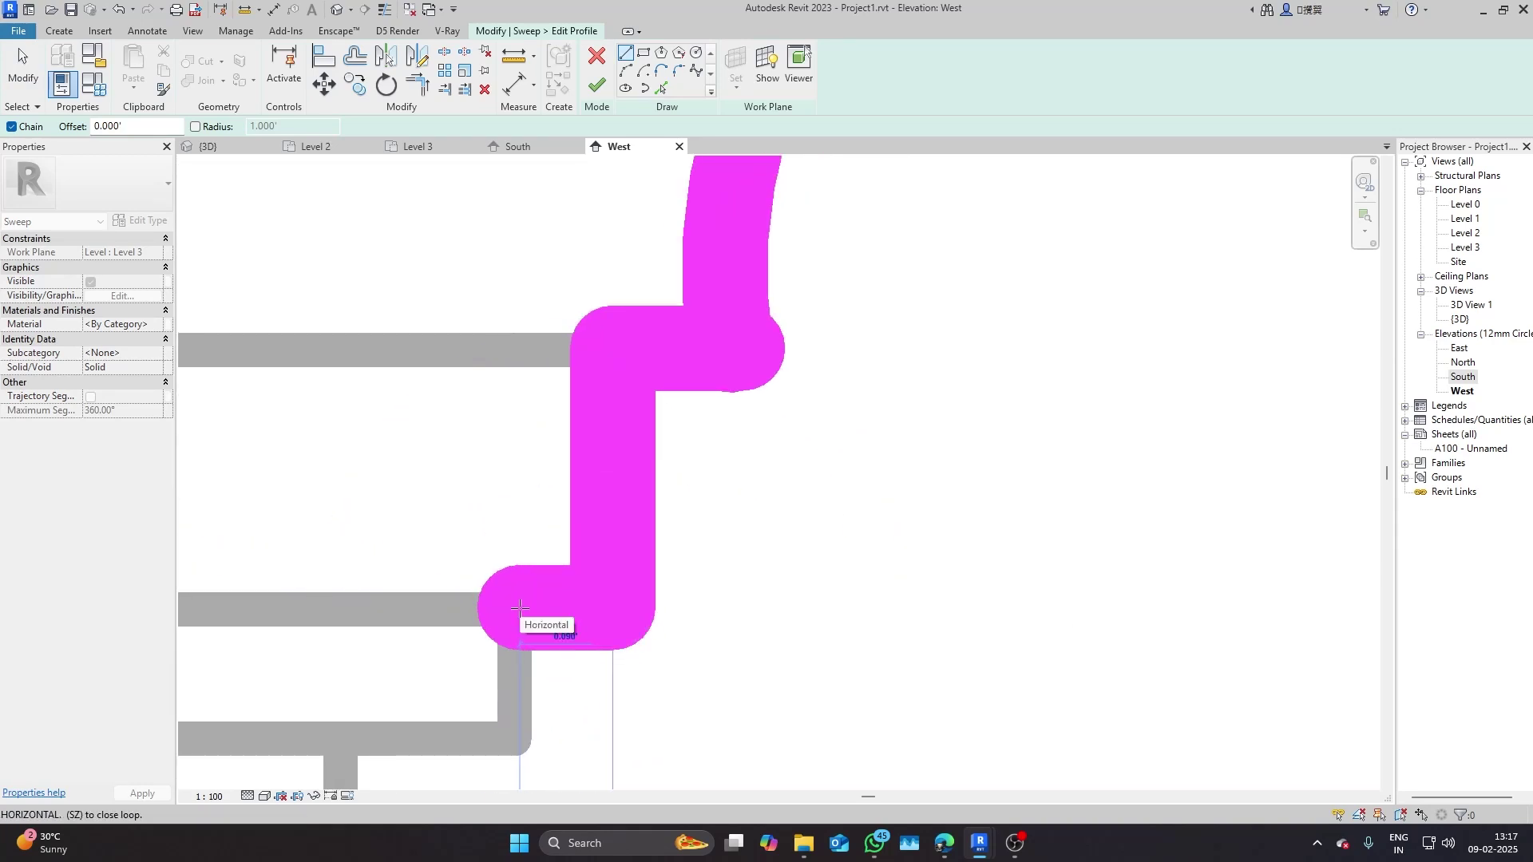
scroll(645, 226, "down", 6)
scroll(630, 386, "up", 5)
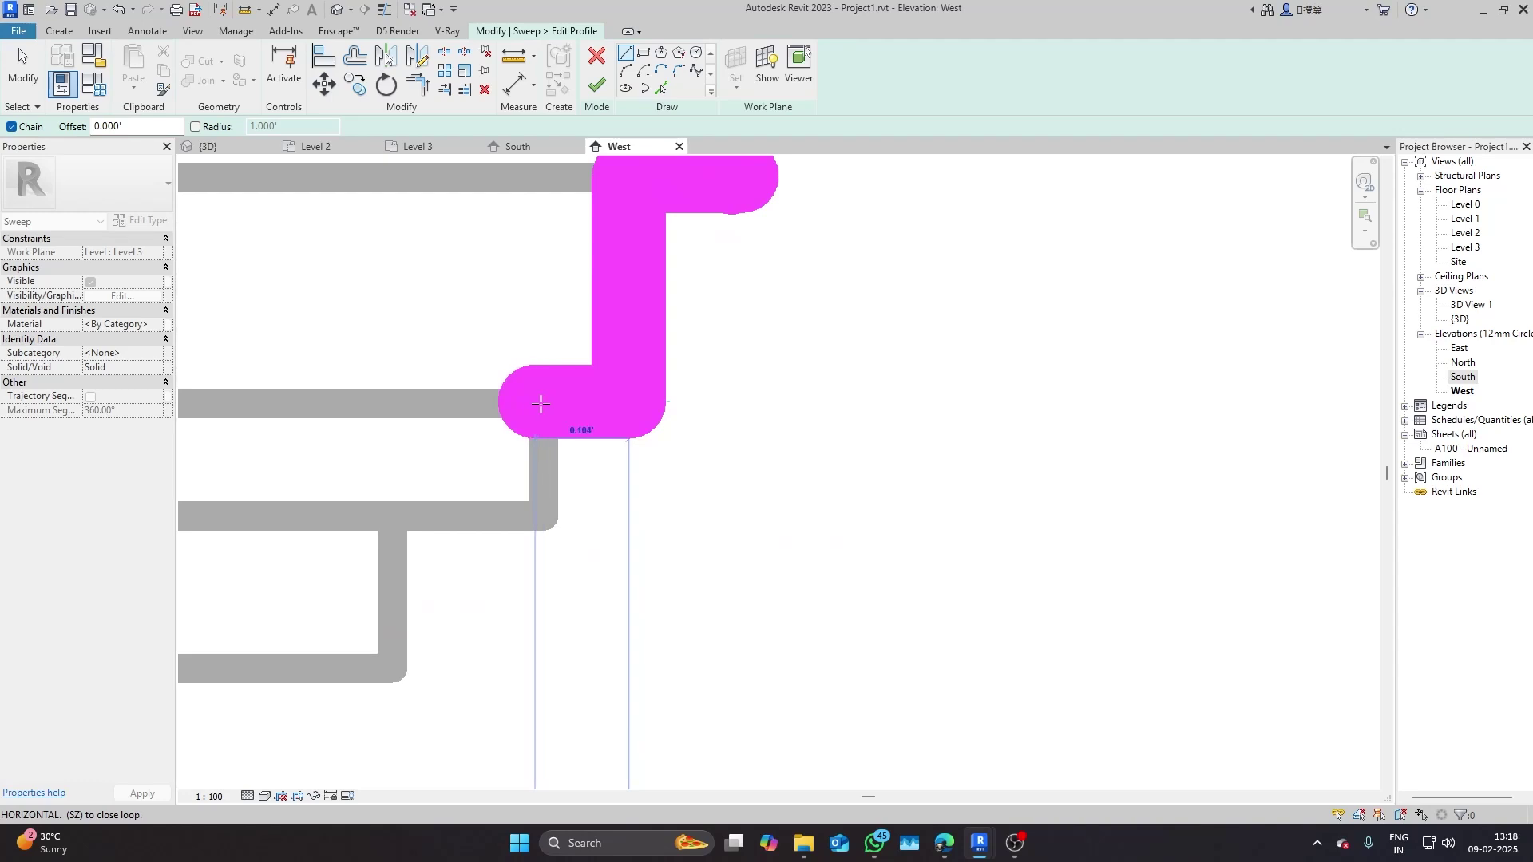
key("Escape")
key("Escape")
scroll(643, 434, "down", 2)
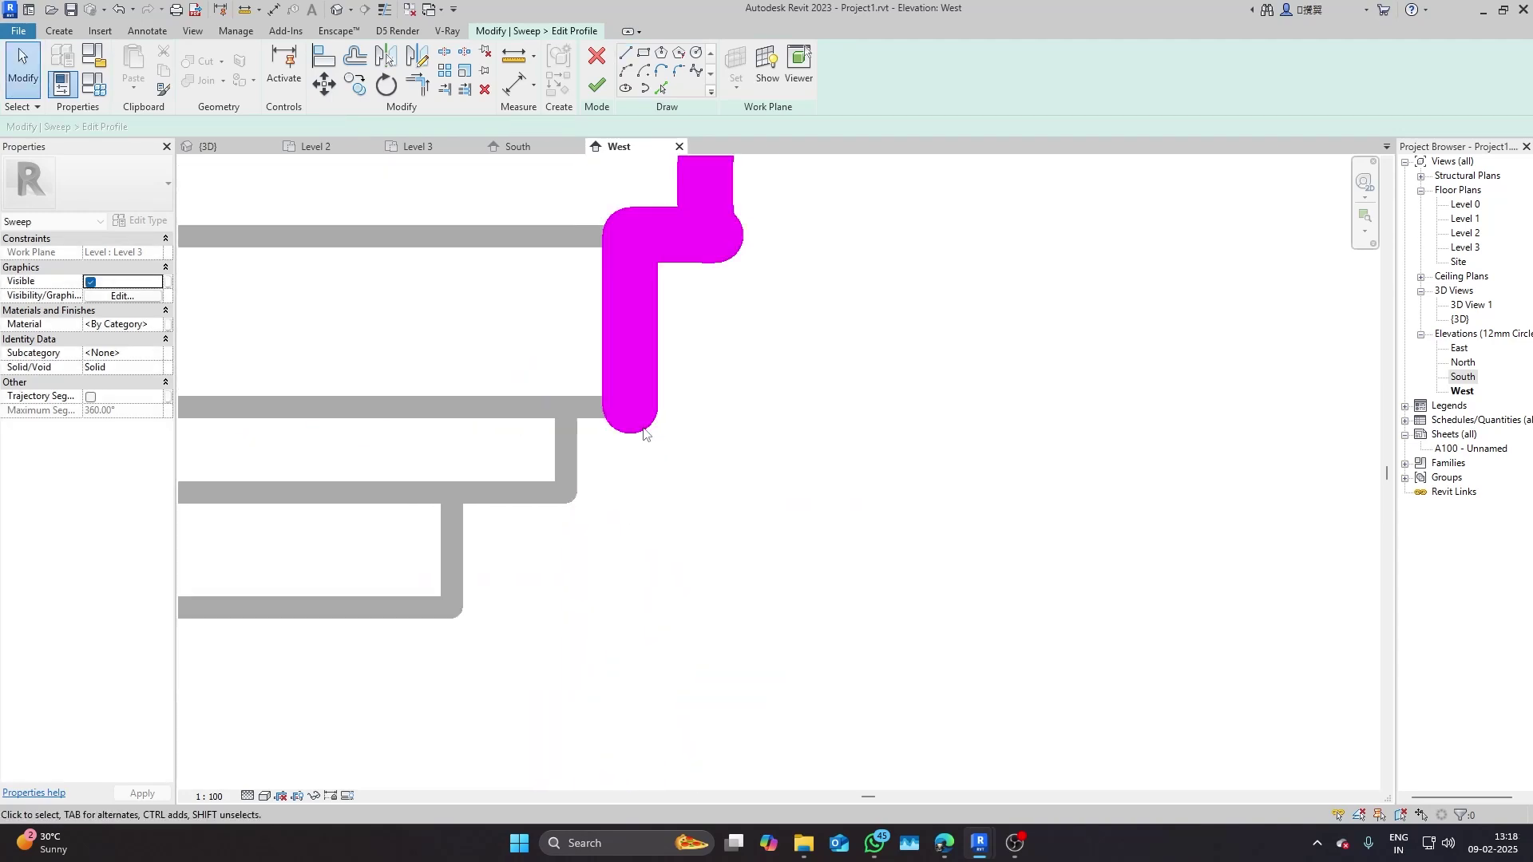
- Trace the next moulding step with a 0.125' vertical line and a horizontal line joining it to the vertical line above
left_click(626, 53)
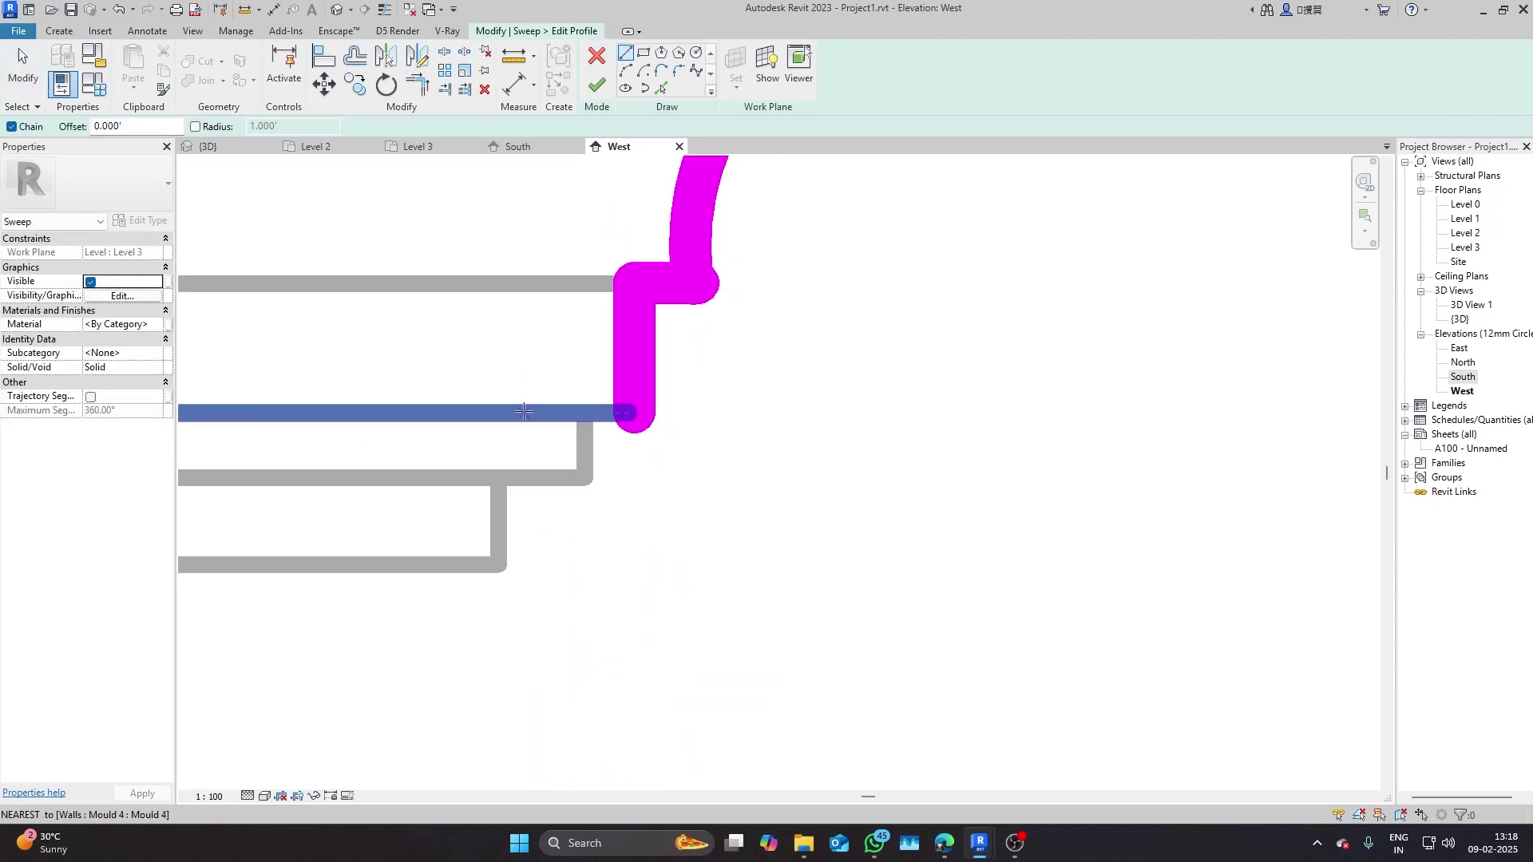
scroll(619, 412, "up", 2)
left_click(626, 529)
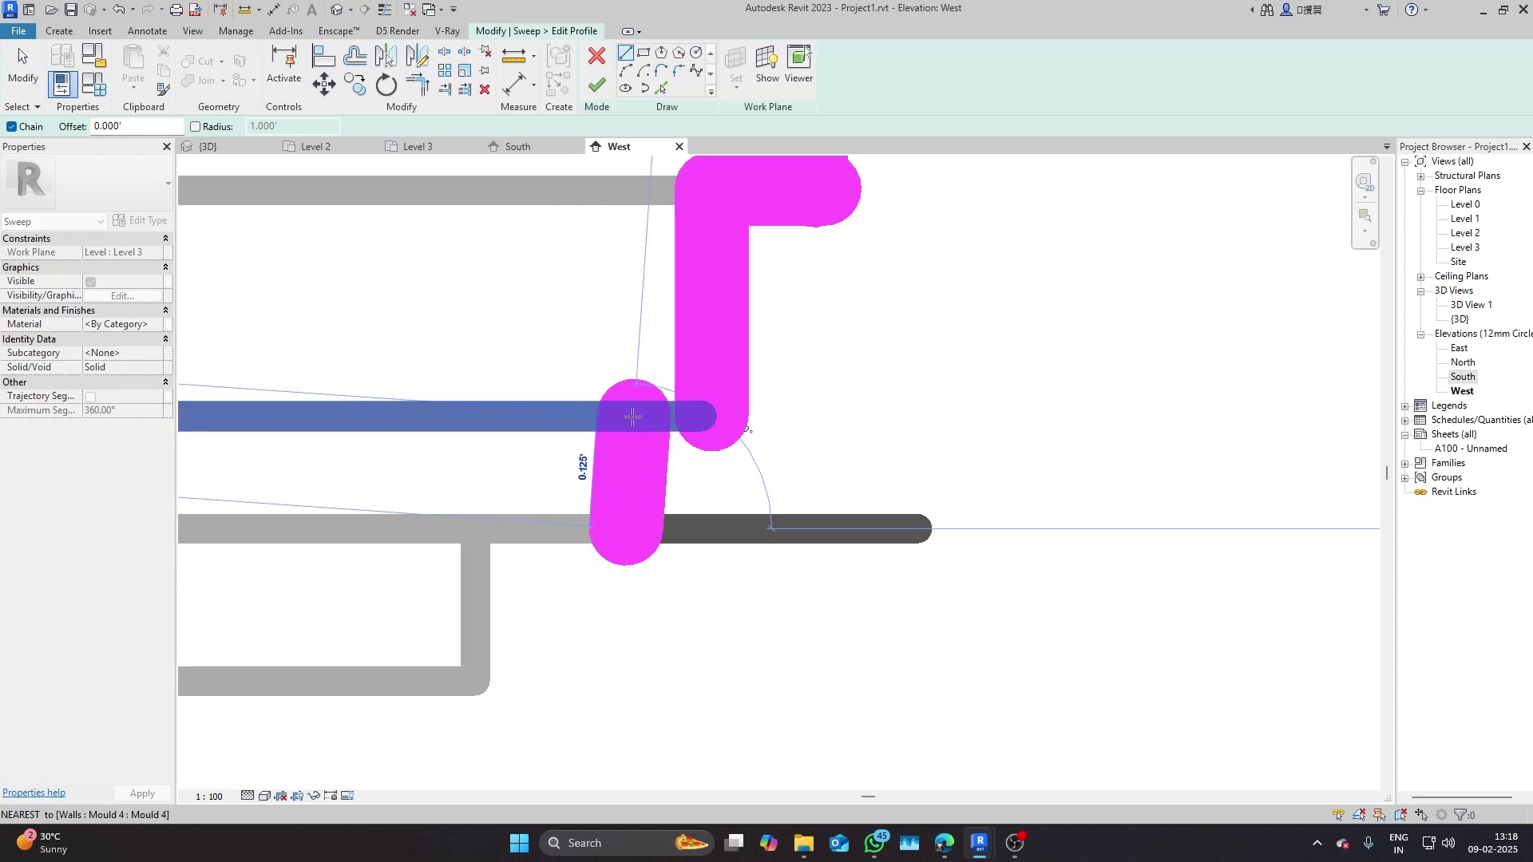
left_click(626, 416)
scroll(713, 416, "down", 2)
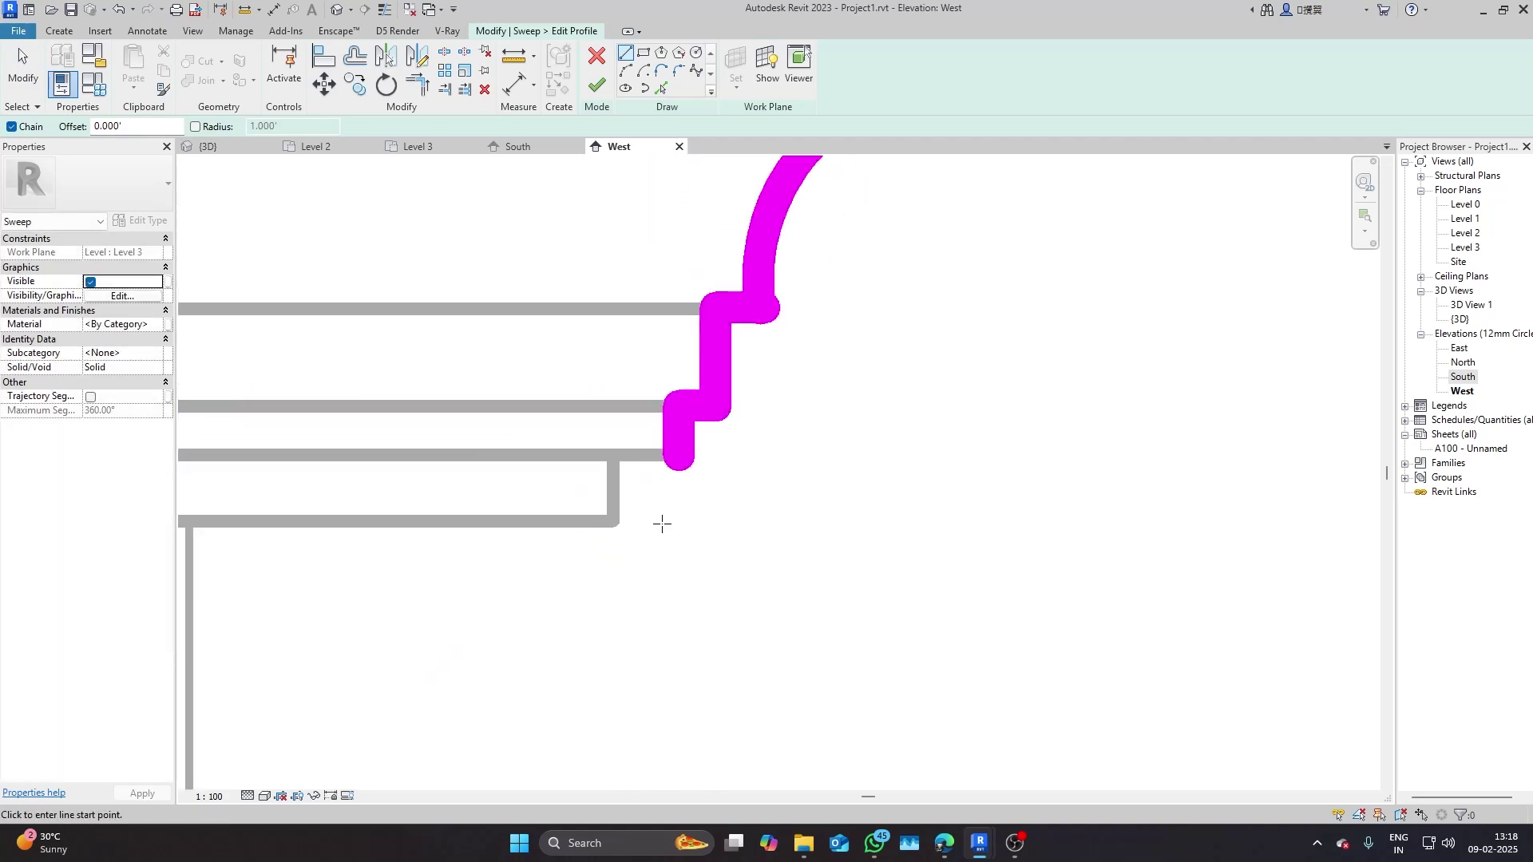
scroll(660, 520, "up", 1)
- Close the profile with a line inward along the bottom step to the roof edge and a vertical line up to the top line's inner end
left_click(696, 411)
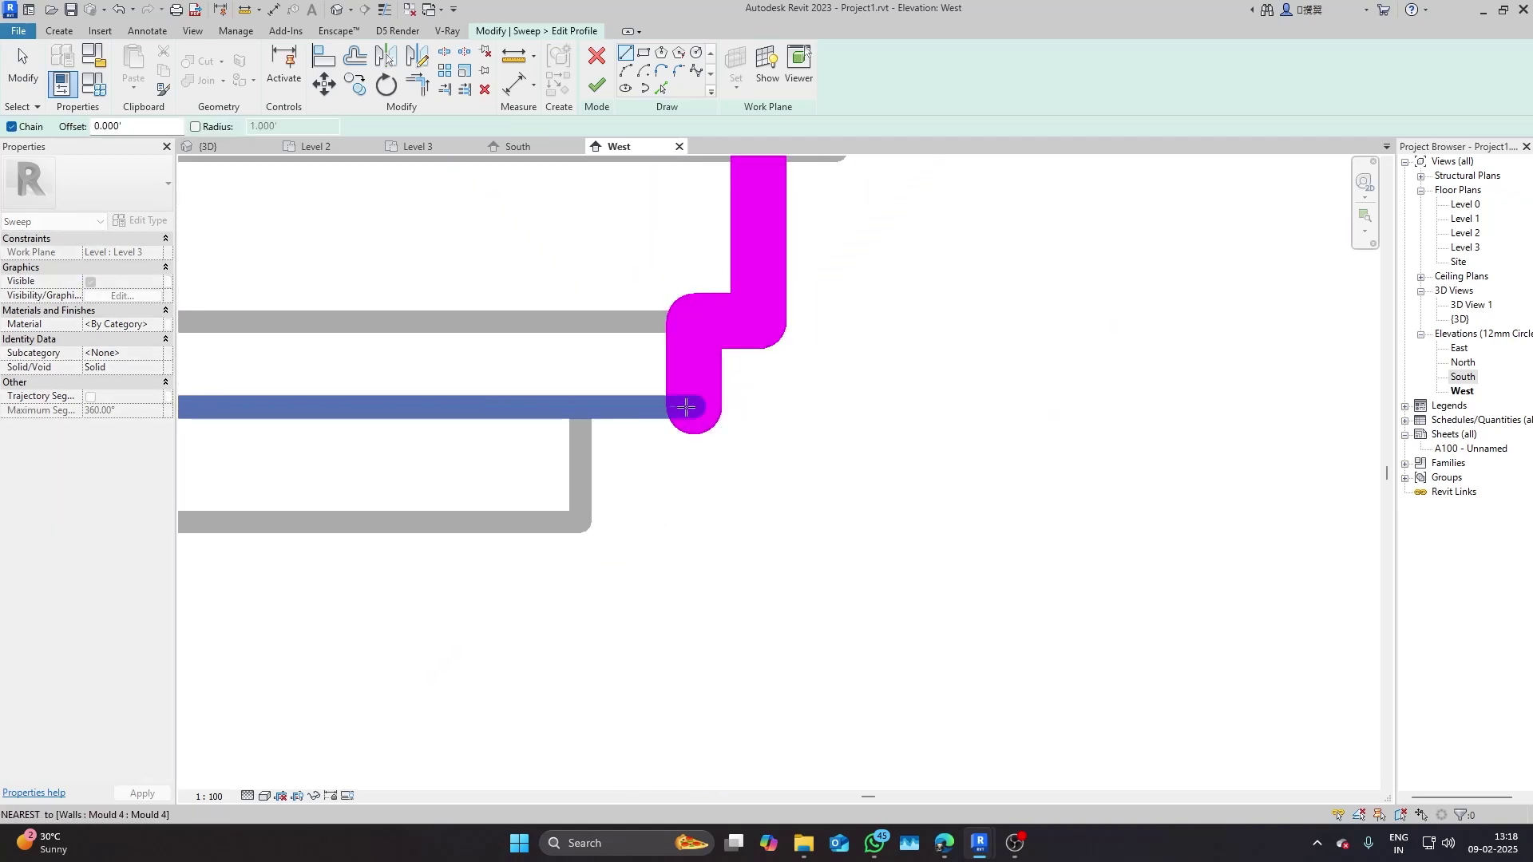
left_click(583, 408)
scroll(585, 415, "down", 3)
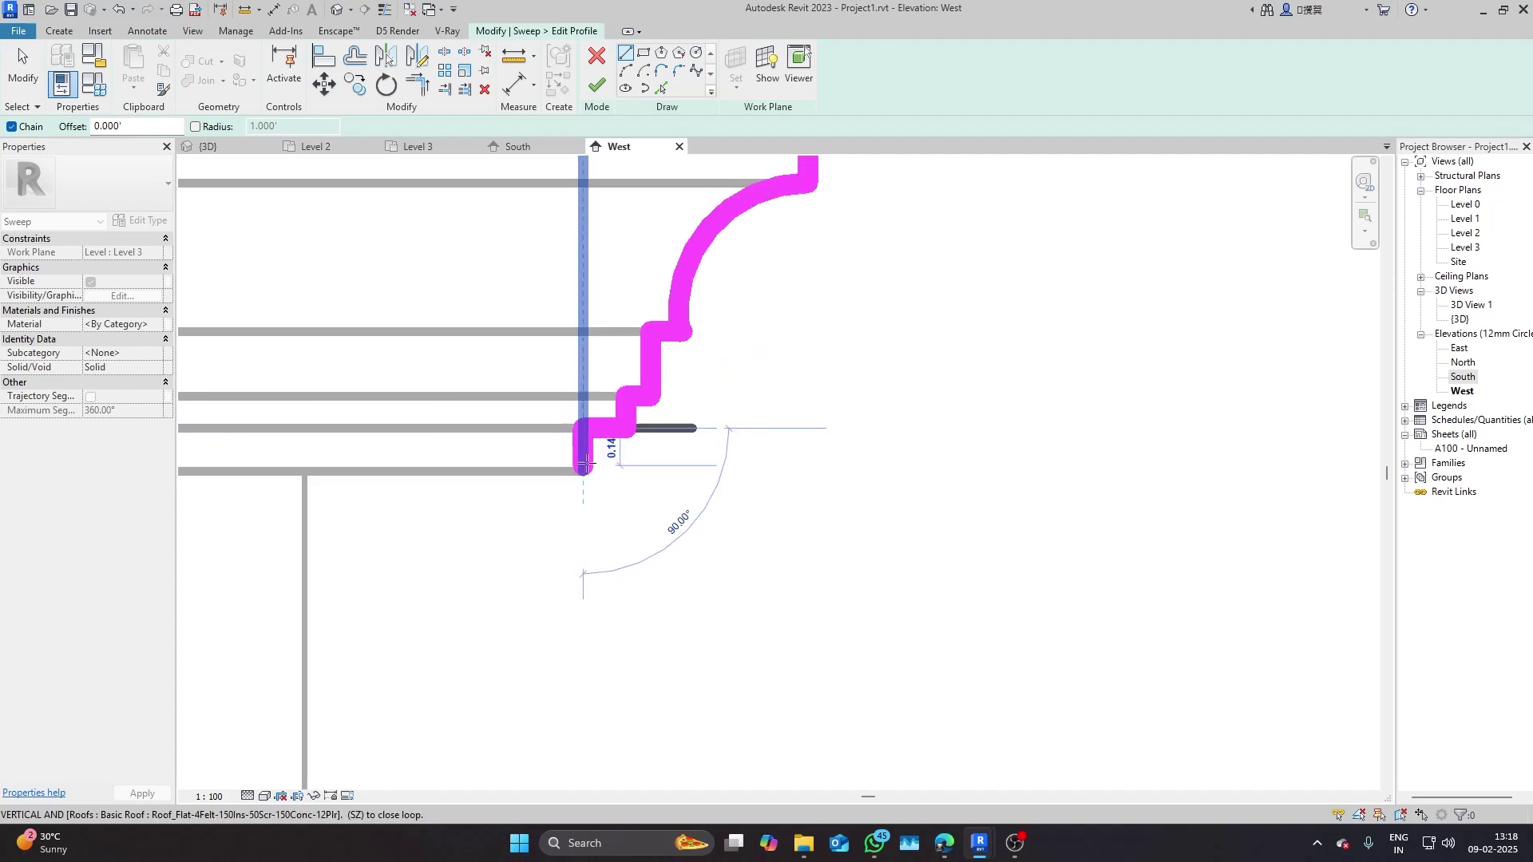
left_click(587, 275)
scroll(587, 445, "up", 3)
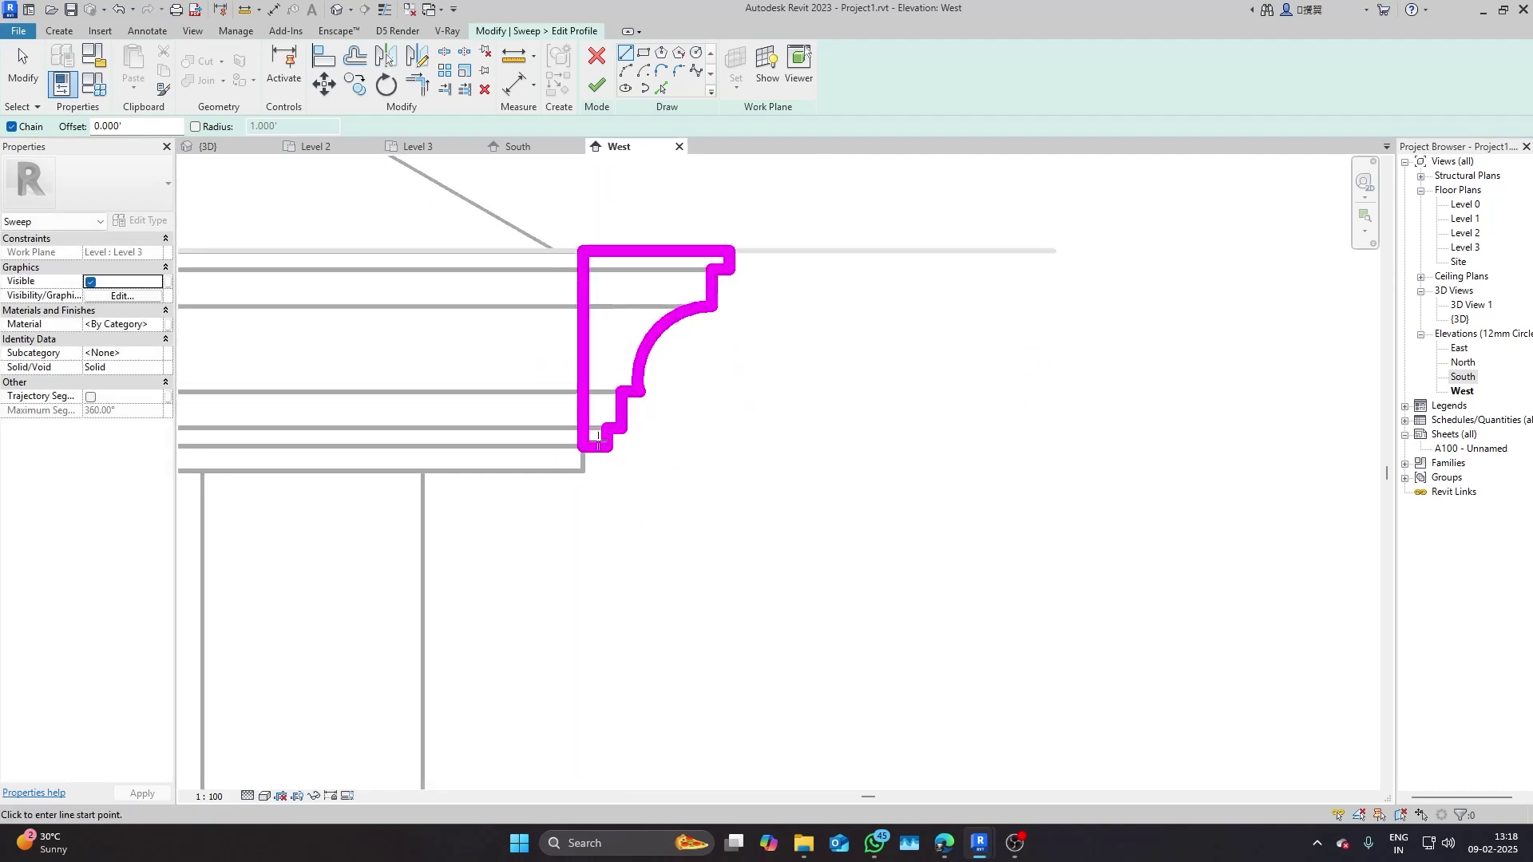
key("Escape")
left_click(598, 447)
scroll(626, 435, "up", 2)
key("Escape")
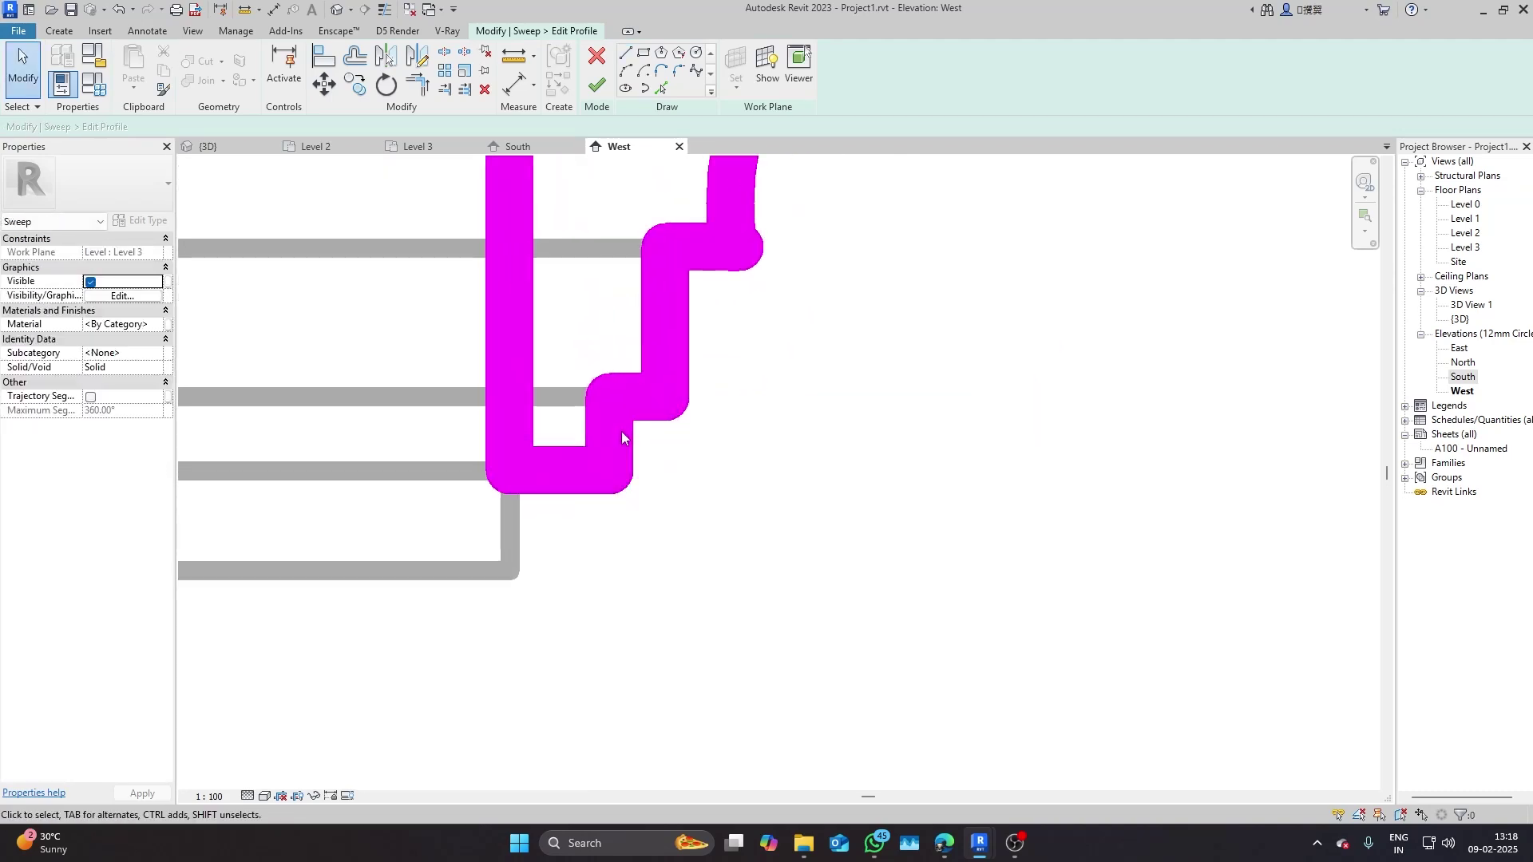
left_click(610, 425)
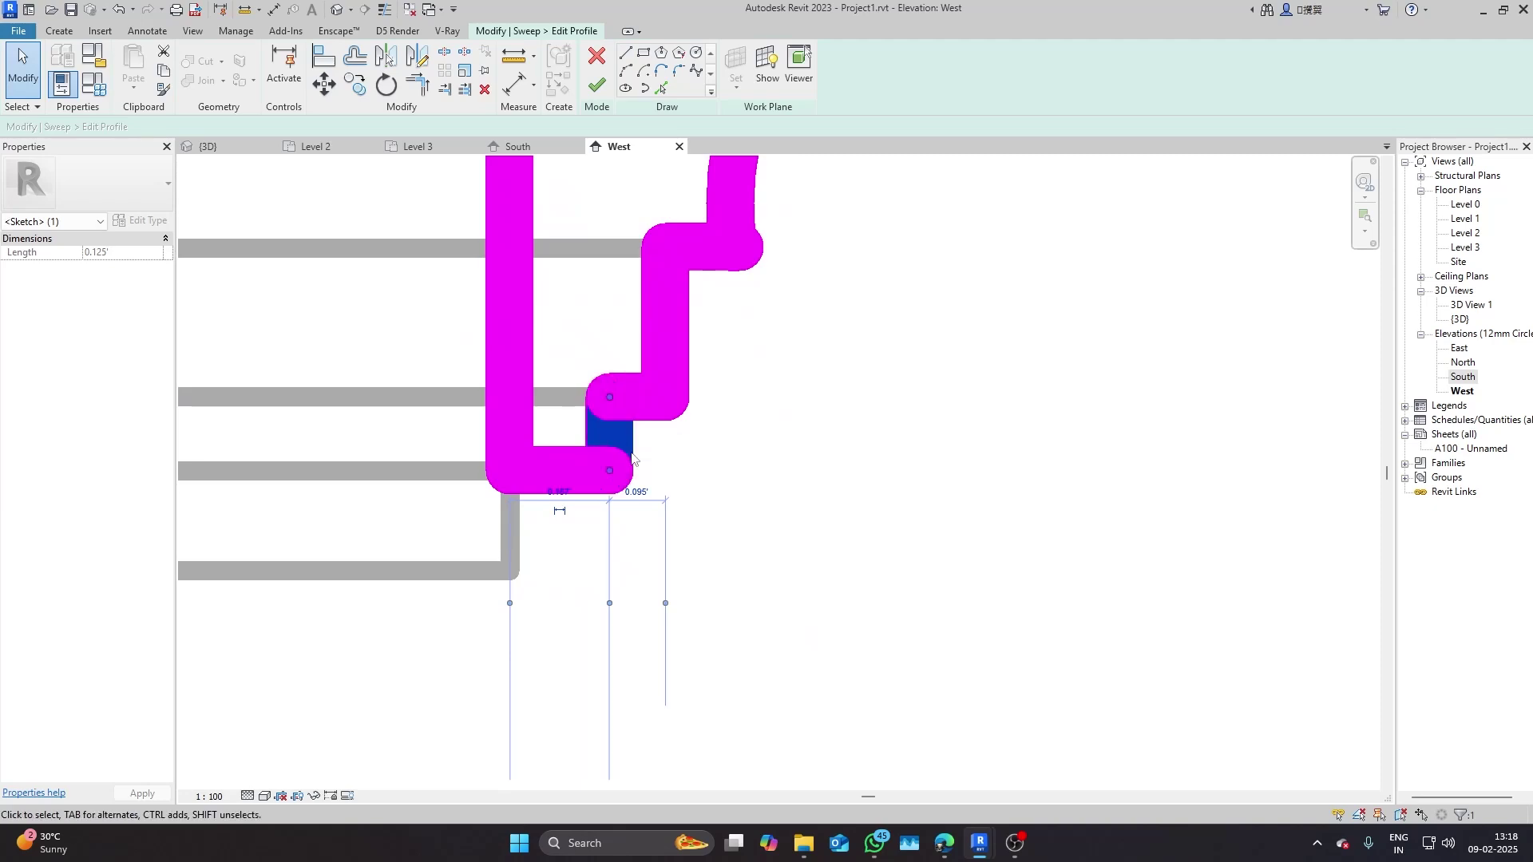
left_click(653, 441)
left_click(653, 404)
key("Escape")
scroll(594, 452, "down", 5)
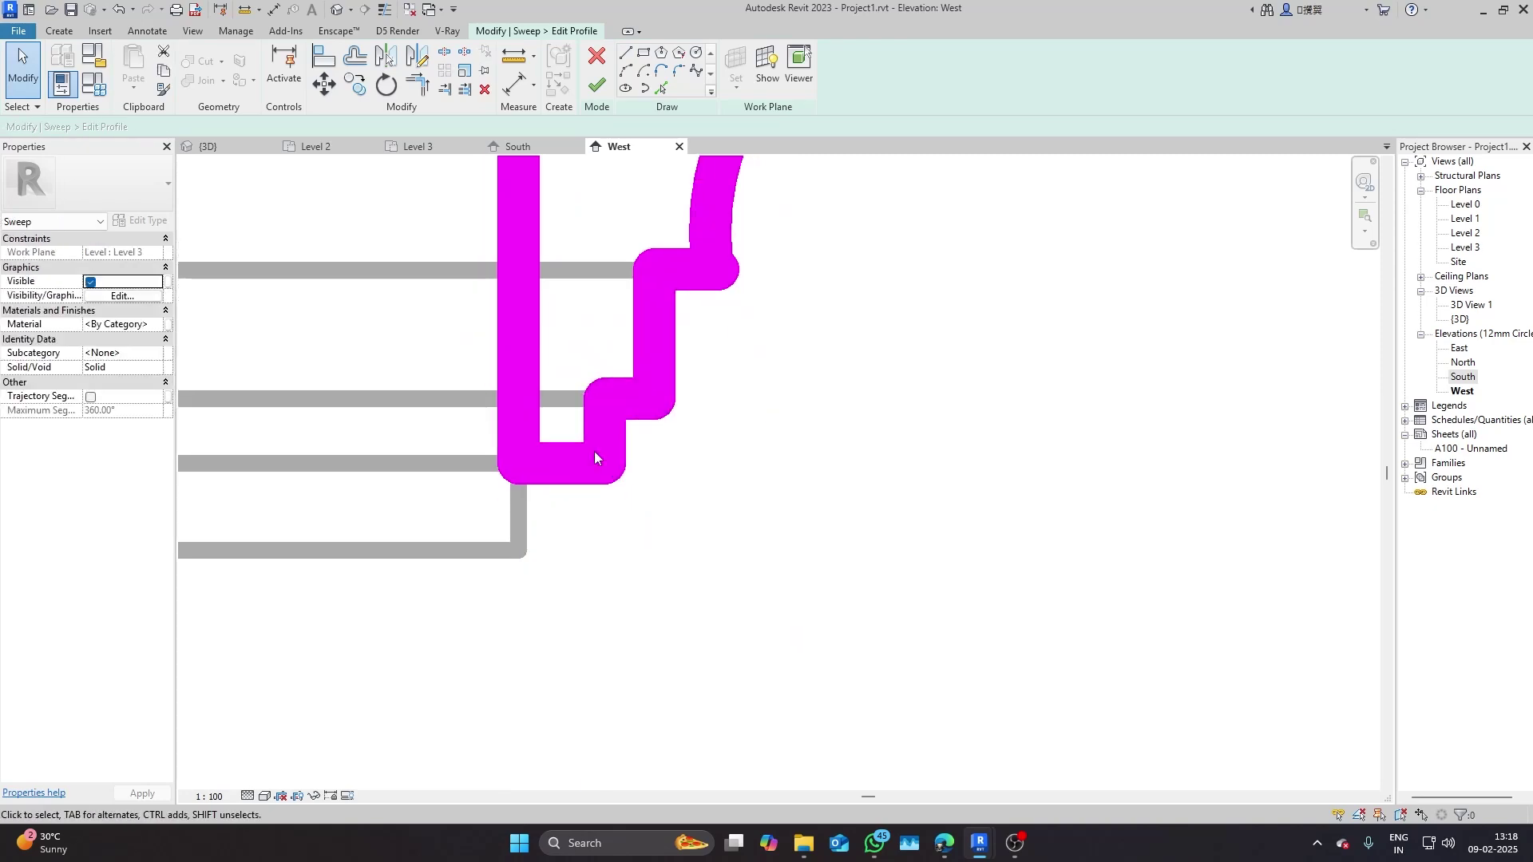
- Copy the whole traced profile from its upper inner corner to the upper roof's outer top corner at Level 3
scroll(1053, 567, "down", 2)
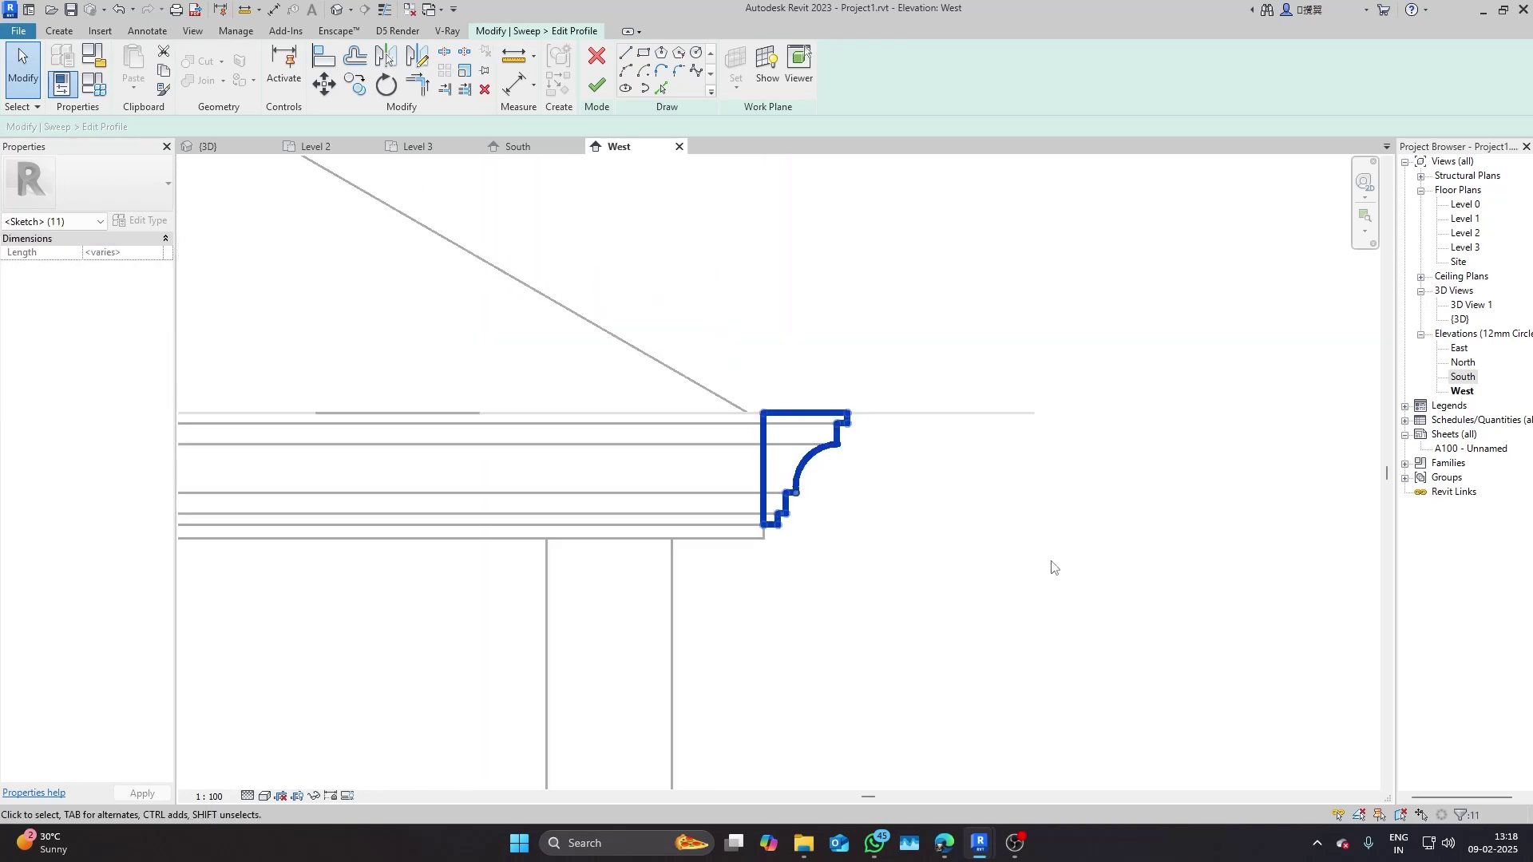
scroll(918, 518, "up", 2)
scroll(898, 391, "down", 5)
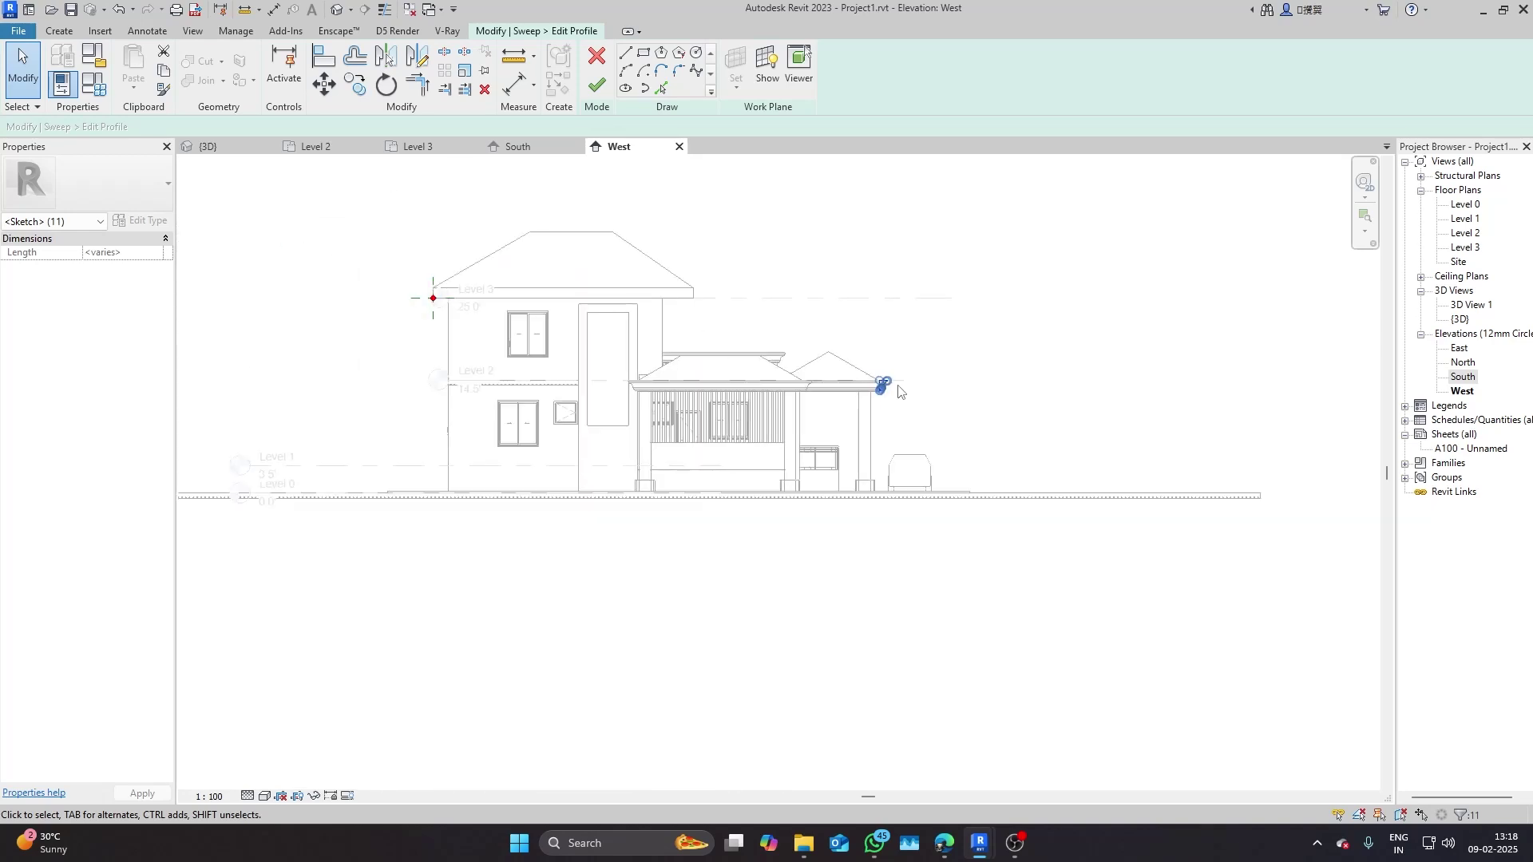
scroll(898, 391, "up", 5)
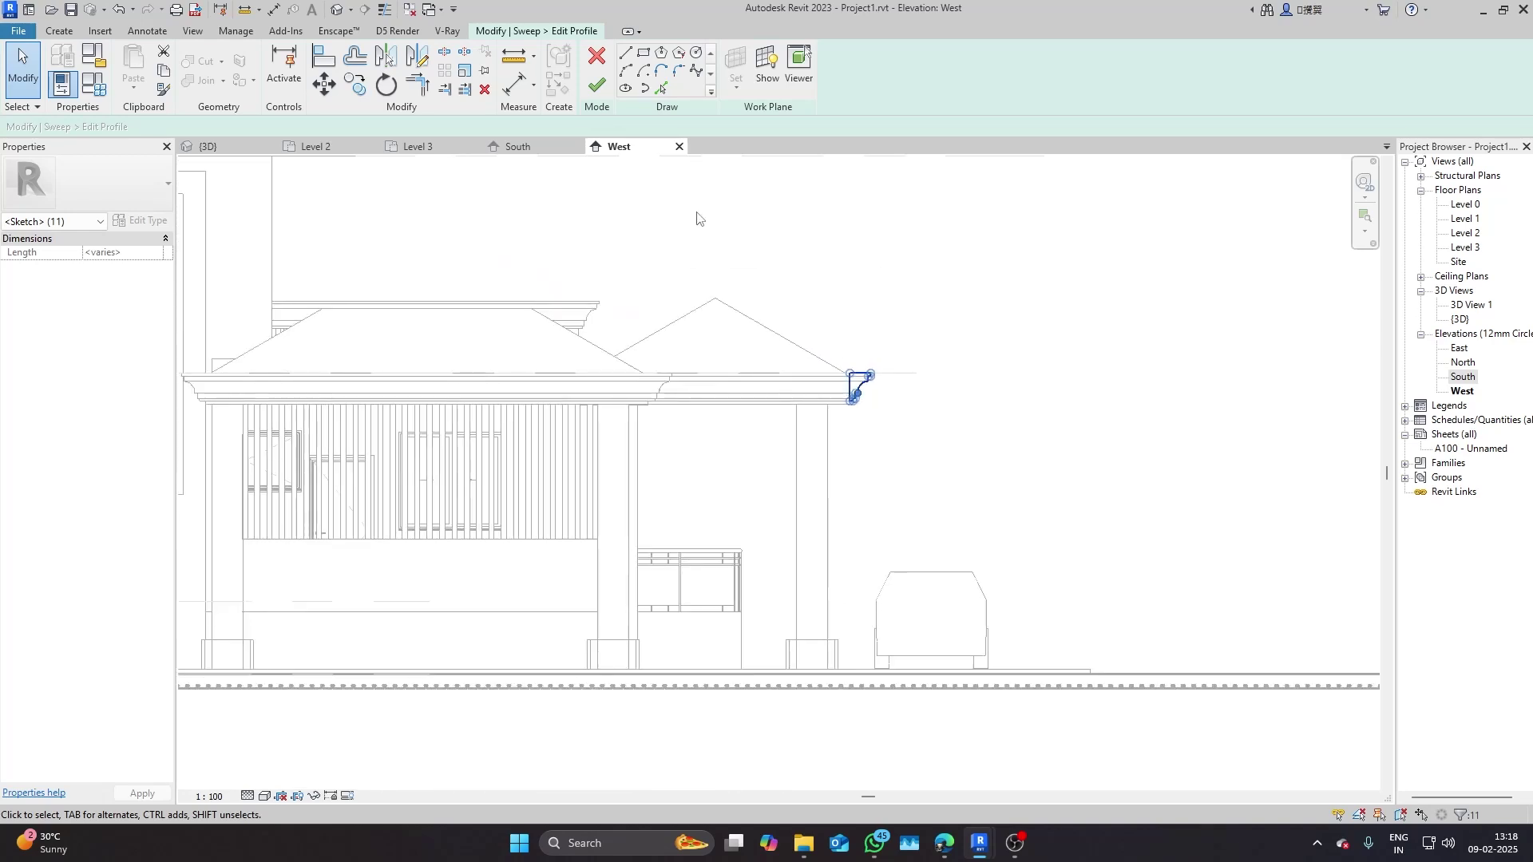
left_click(355, 92)
scroll(878, 367, "up", 4)
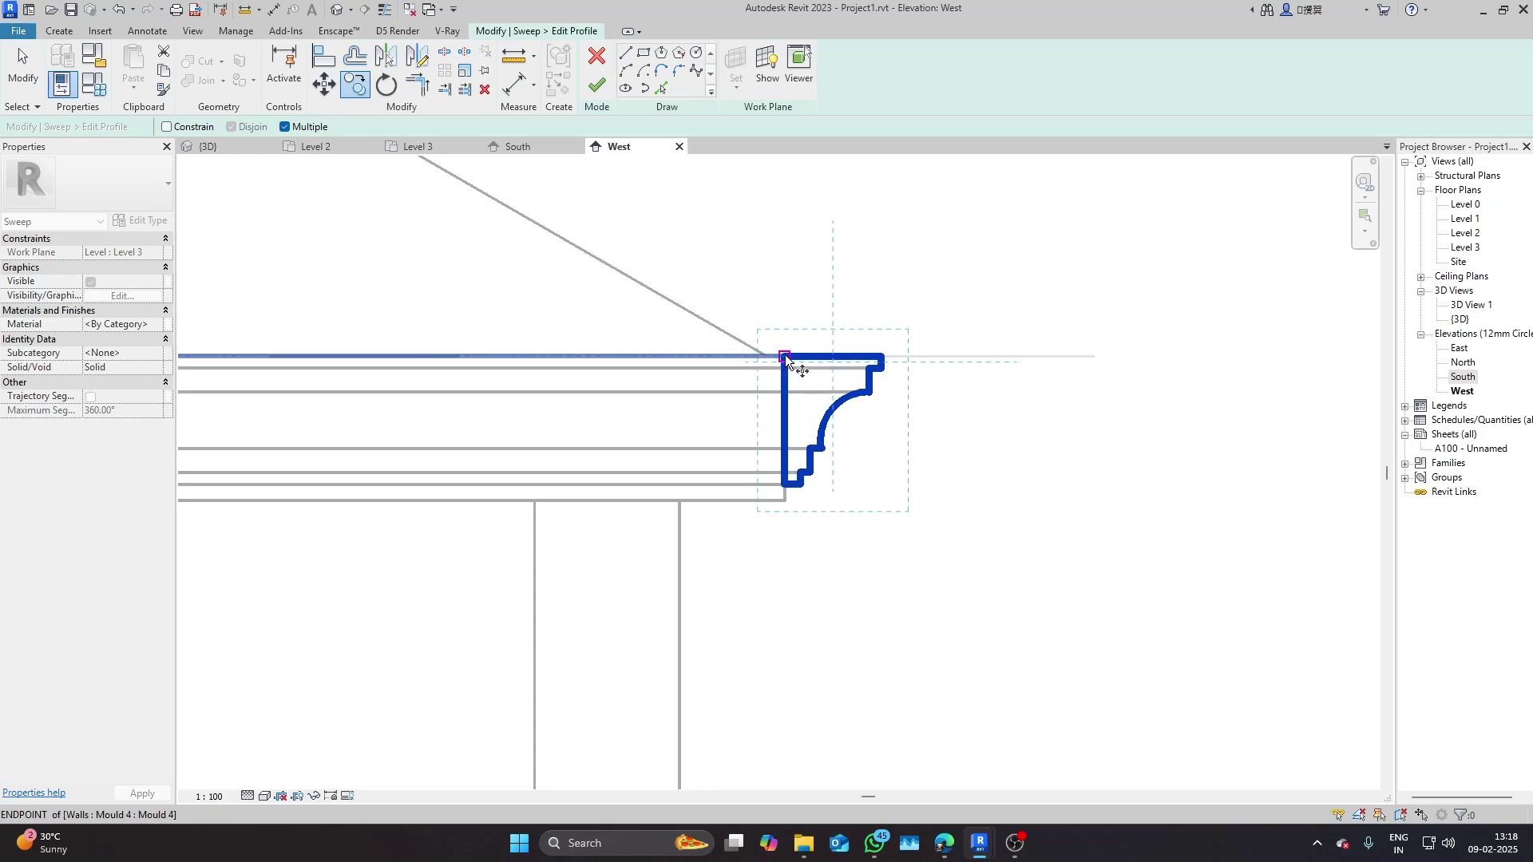
left_click(784, 354)
scroll(958, 479, "down", 3)
scroll(974, 489, "down", 5)
scroll(643, 445, "up", 8)
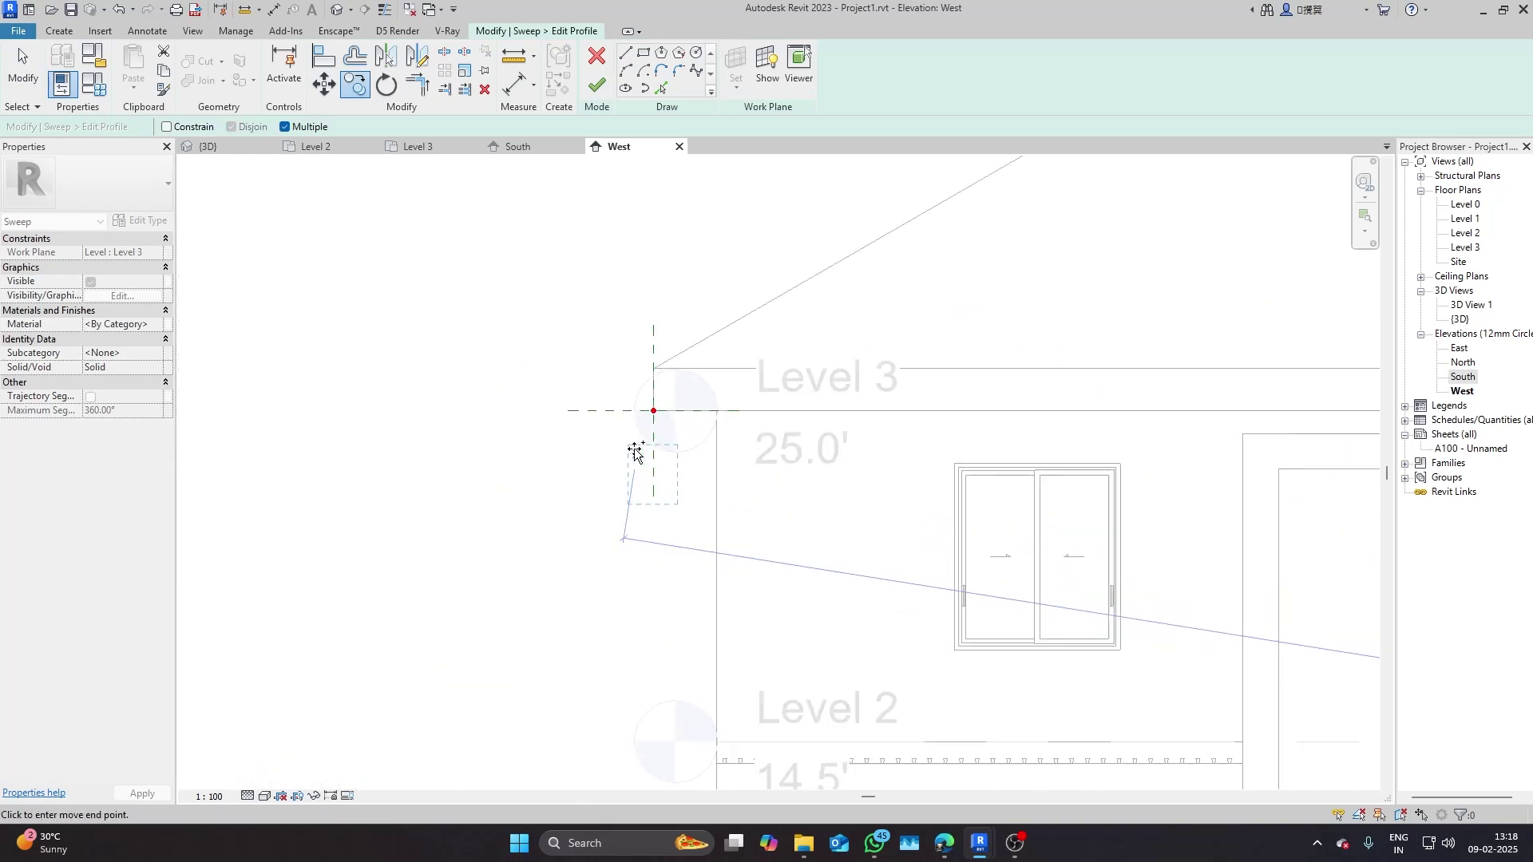
left_click(643, 328)
key("Escape")
scroll(646, 326, "up", 4)
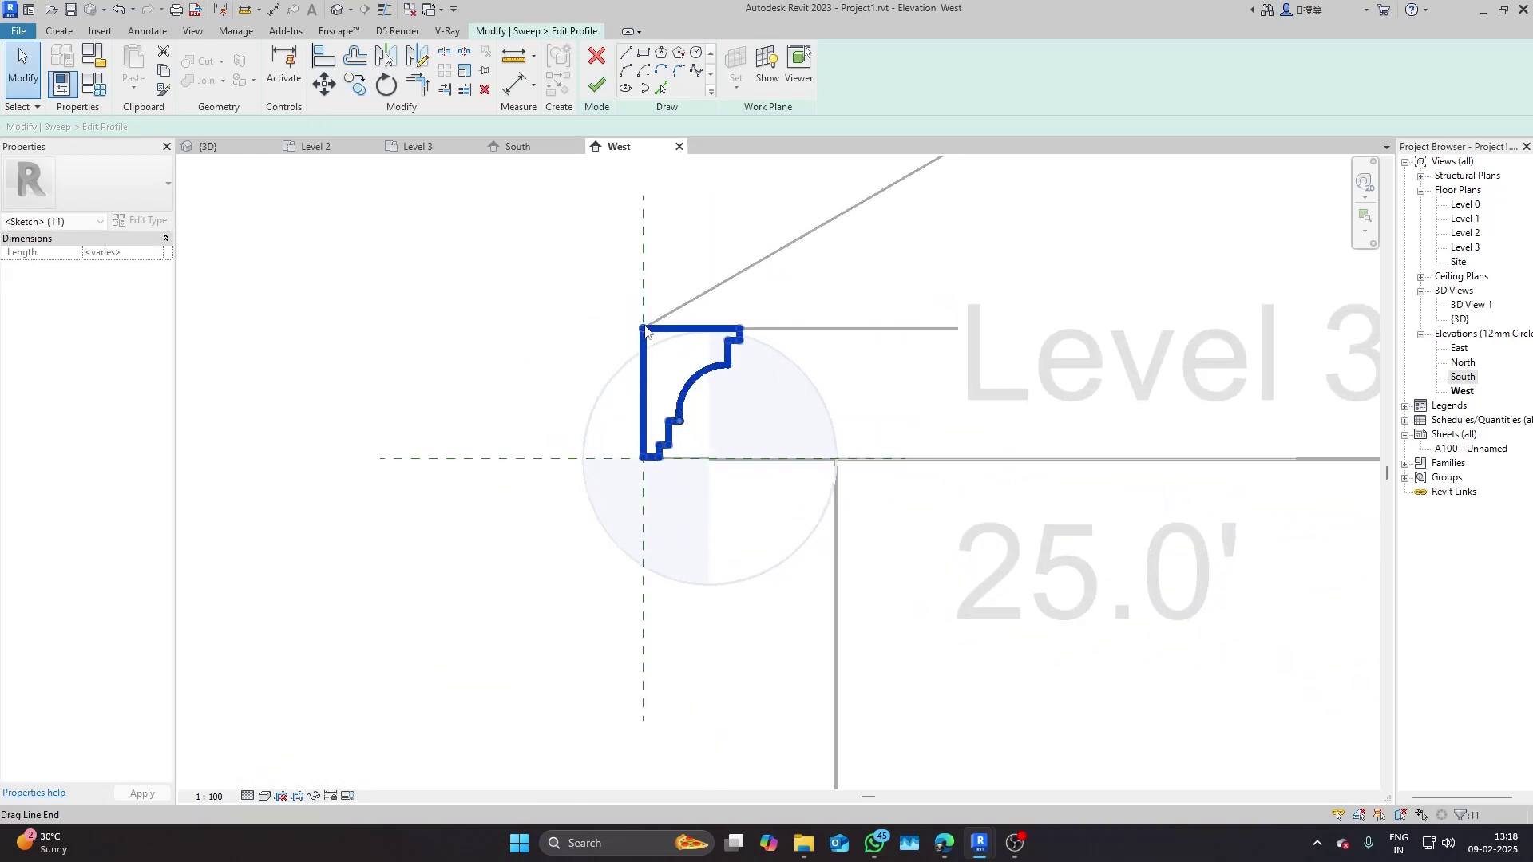
key("Escape")
- Mirror the copied profile about a vertical axis through the upper roof's corner, and delete the copy lying inside the roof
mouse_move(482, 232)
left_mouse_down()
mouse_move(561, 331)
mouse_move(906, 611)
left_mouse_up()
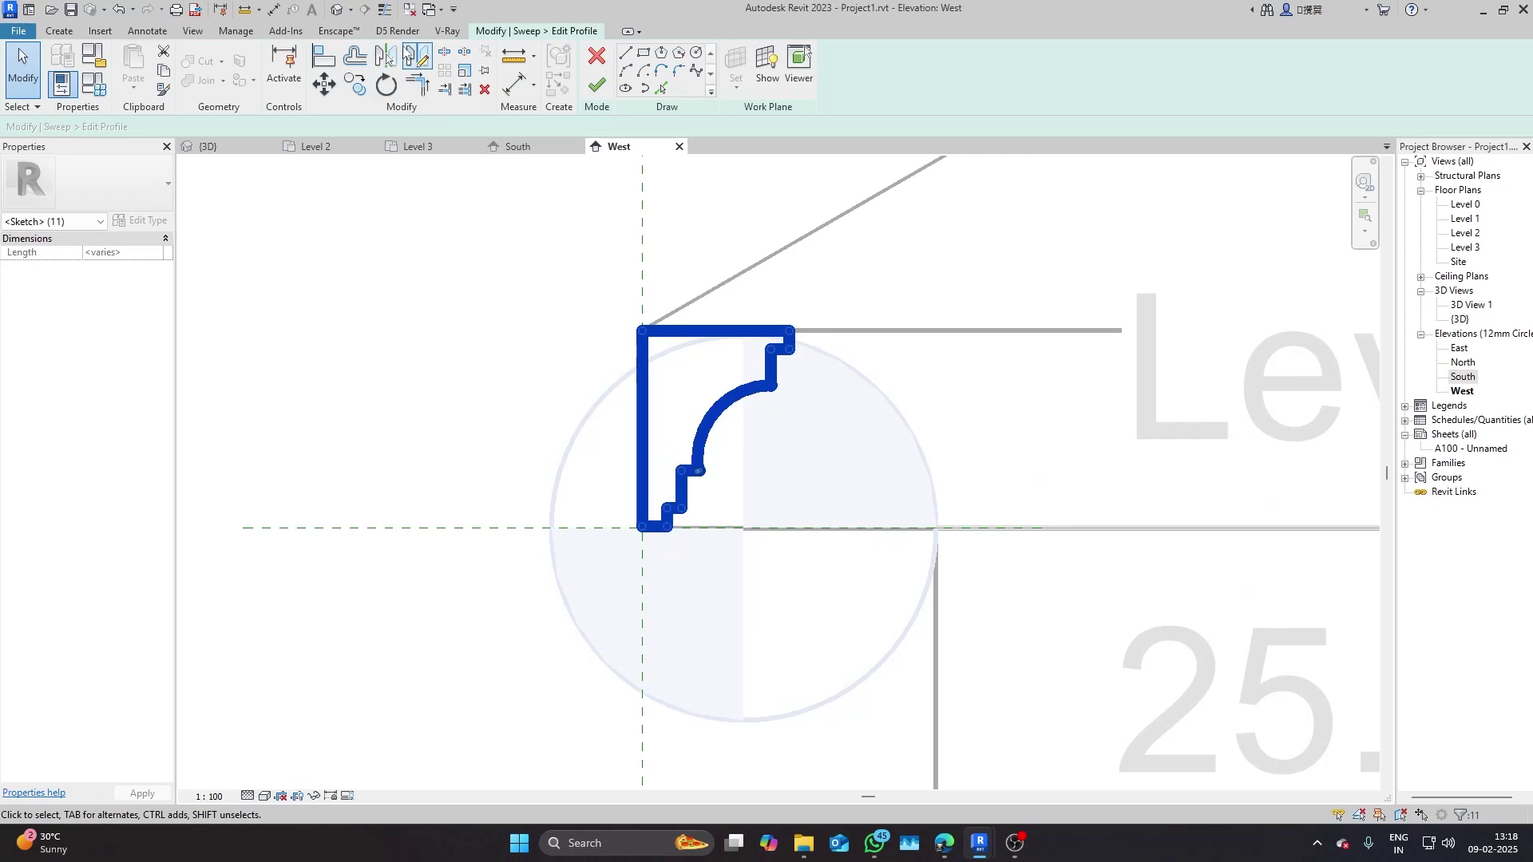
left_click(416, 56)
left_click(642, 329)
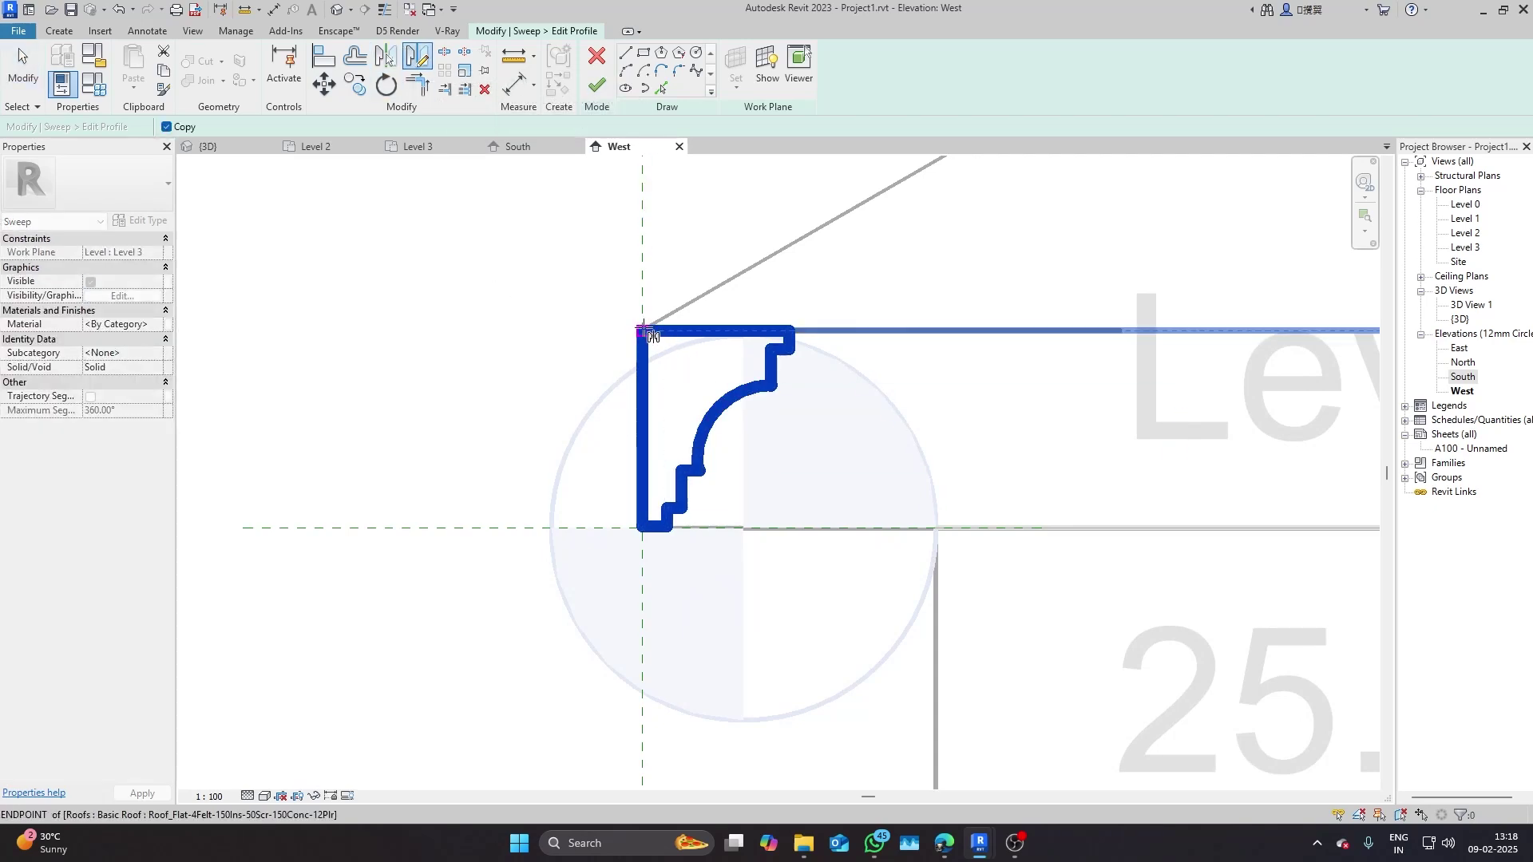
left_click(645, 244)
left_click(694, 356)
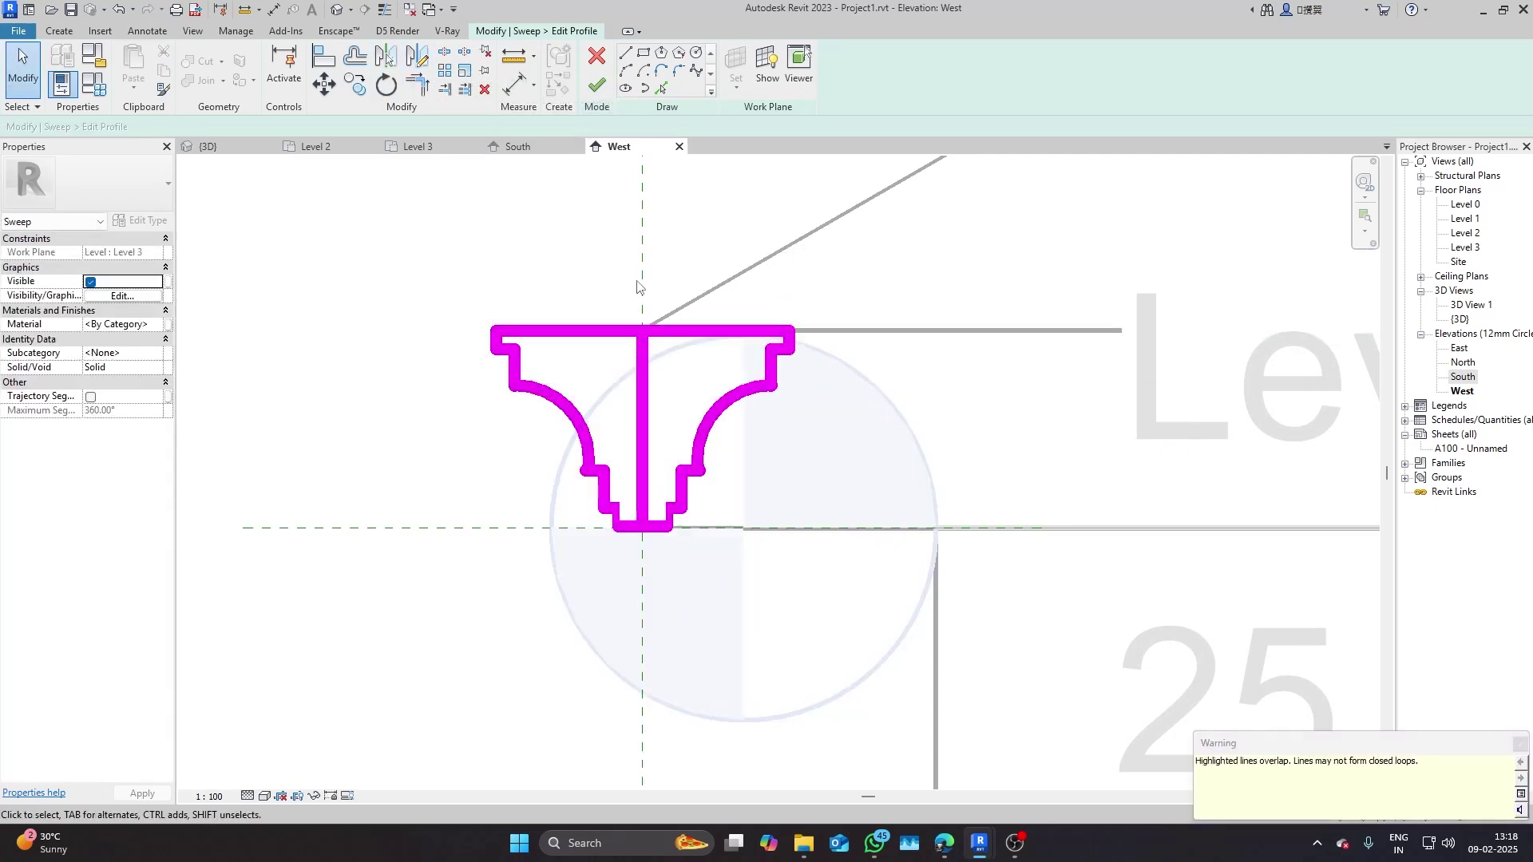
left_click_drag(637, 281, 877, 539)
key("Delete")
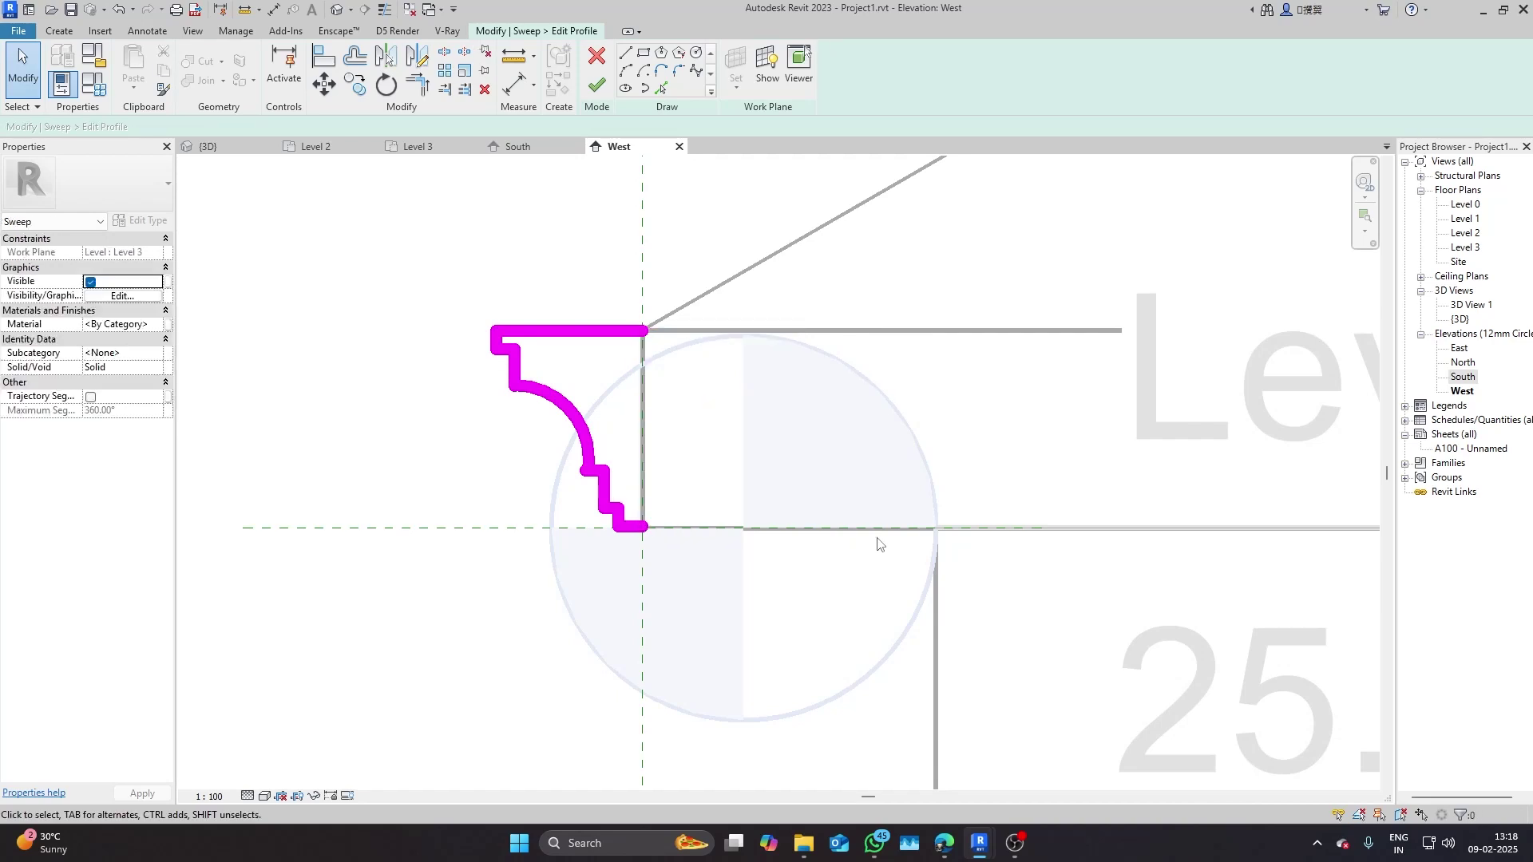
- Draw a vertical line along the roof edge from the mirrored profile's top line down to its bottom line
left_click(642, 348)
left_click(641, 527)
key("Escape")
key("Escape")
- Trim the copied profile's arc and the short step line below it so they meet in a clean corner
scroll(479, 431, "down", 5)
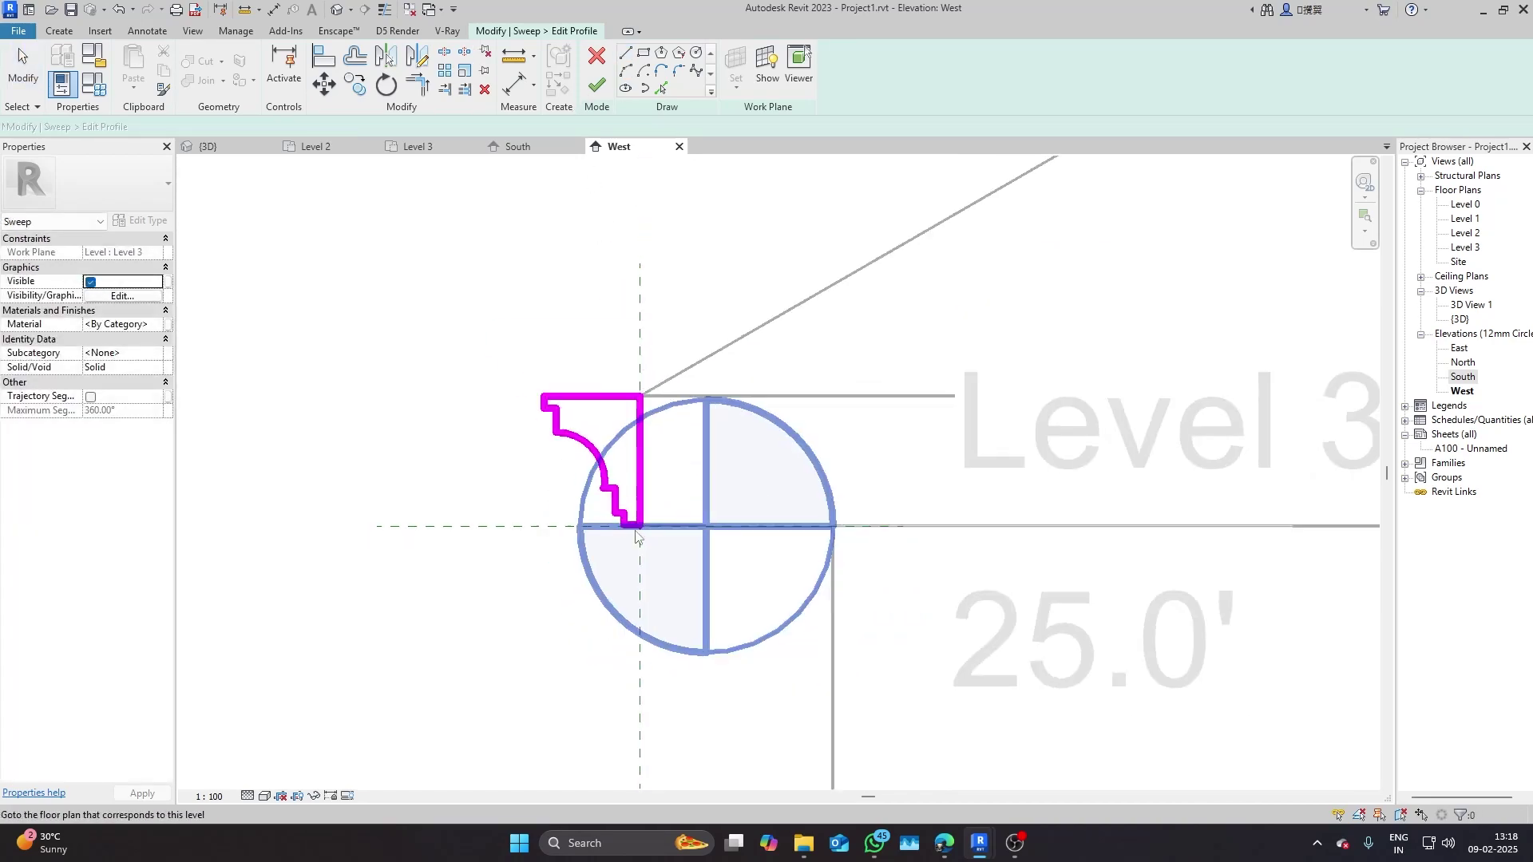
scroll(492, 416, "up", 2)
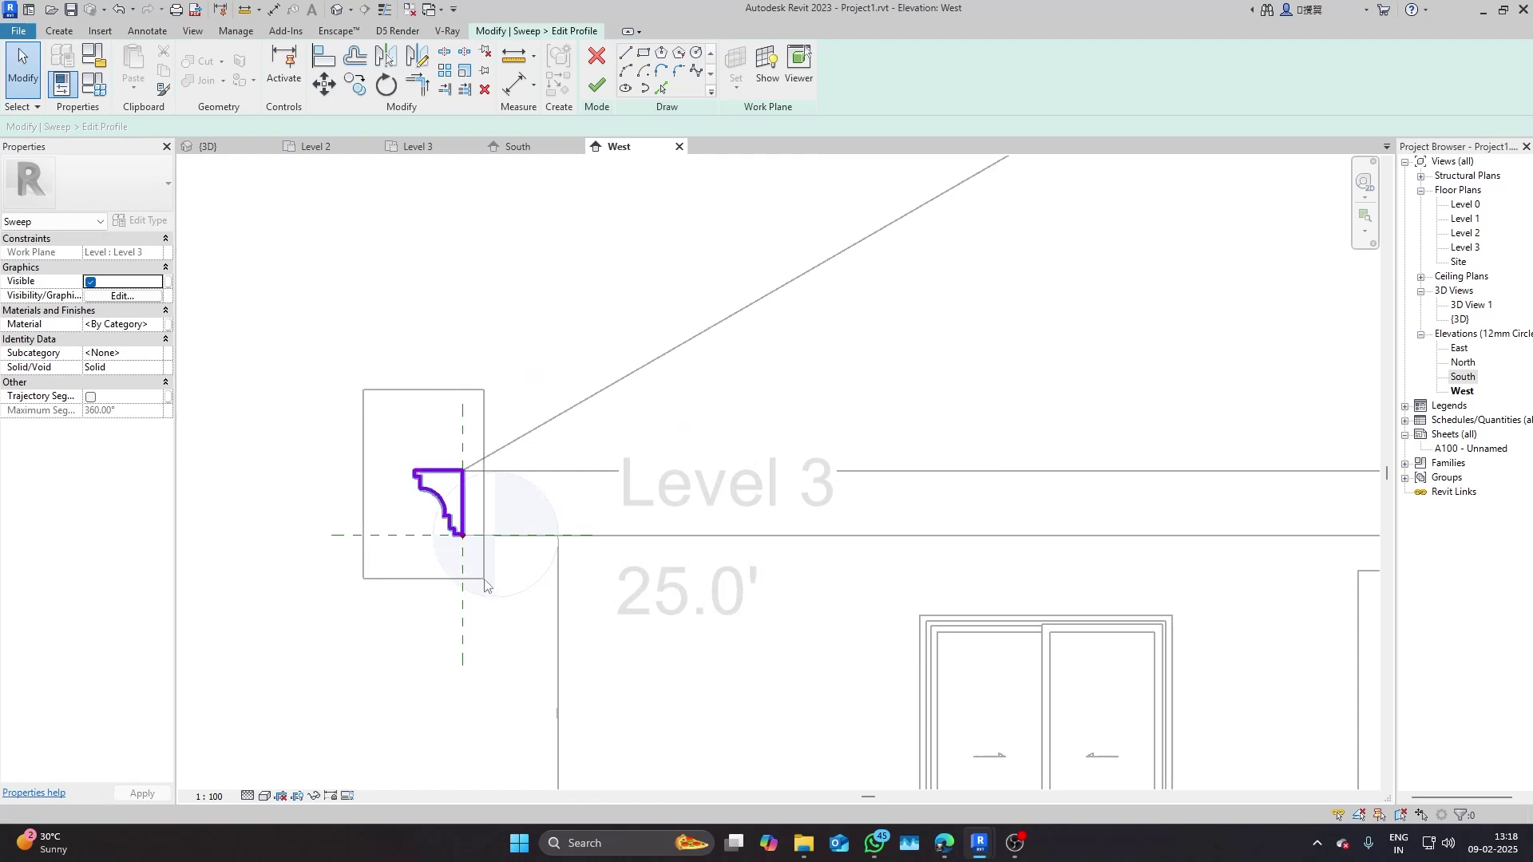
scroll(485, 586, "up", 6)
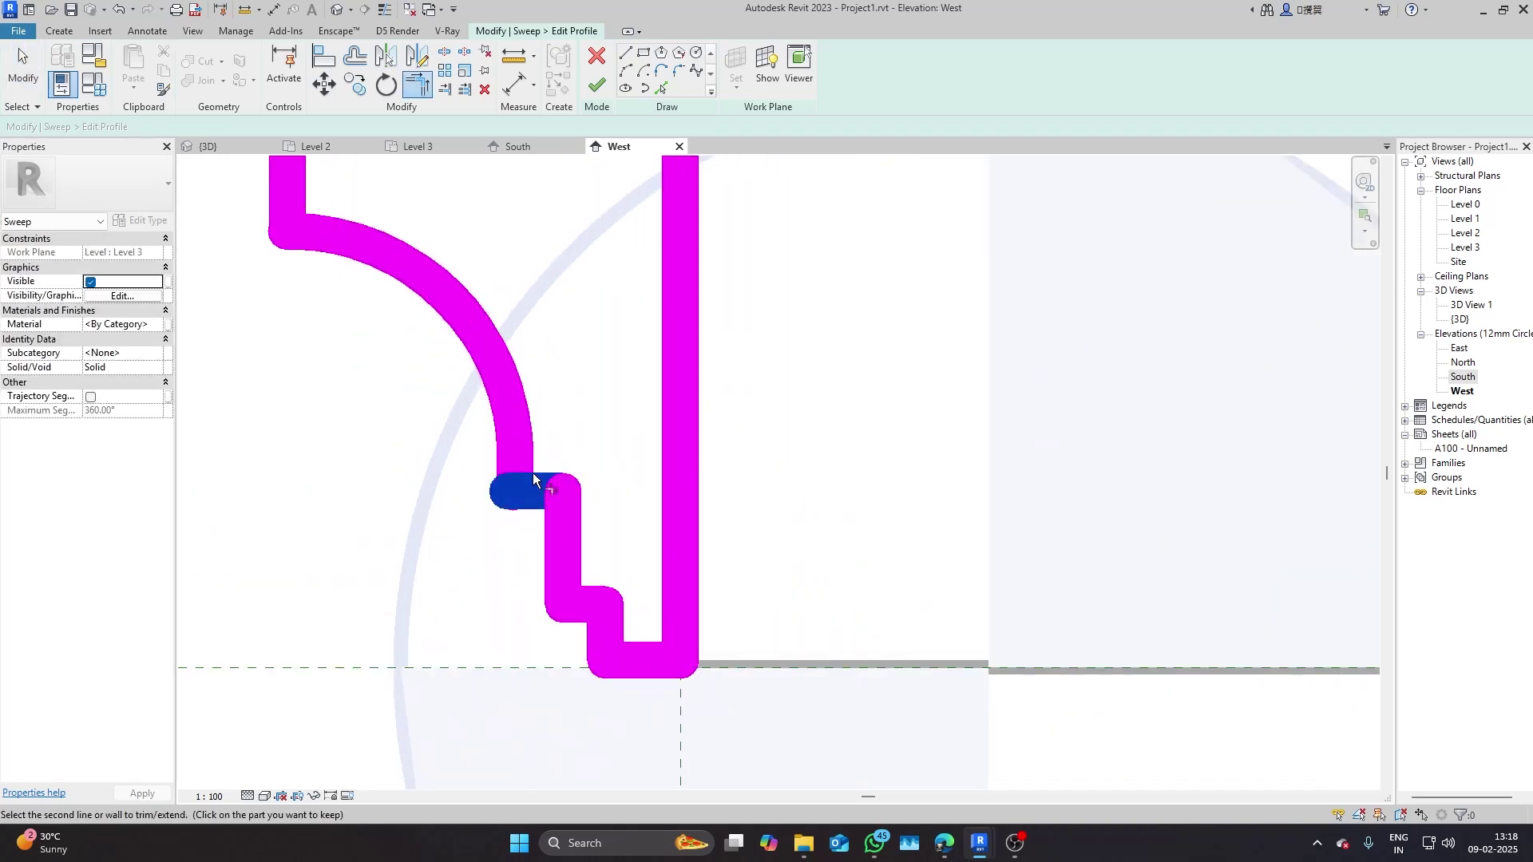
left_click(510, 422)
key("Escape")
scroll(511, 424, "down", 4)
scroll(543, 368, "up", 3)
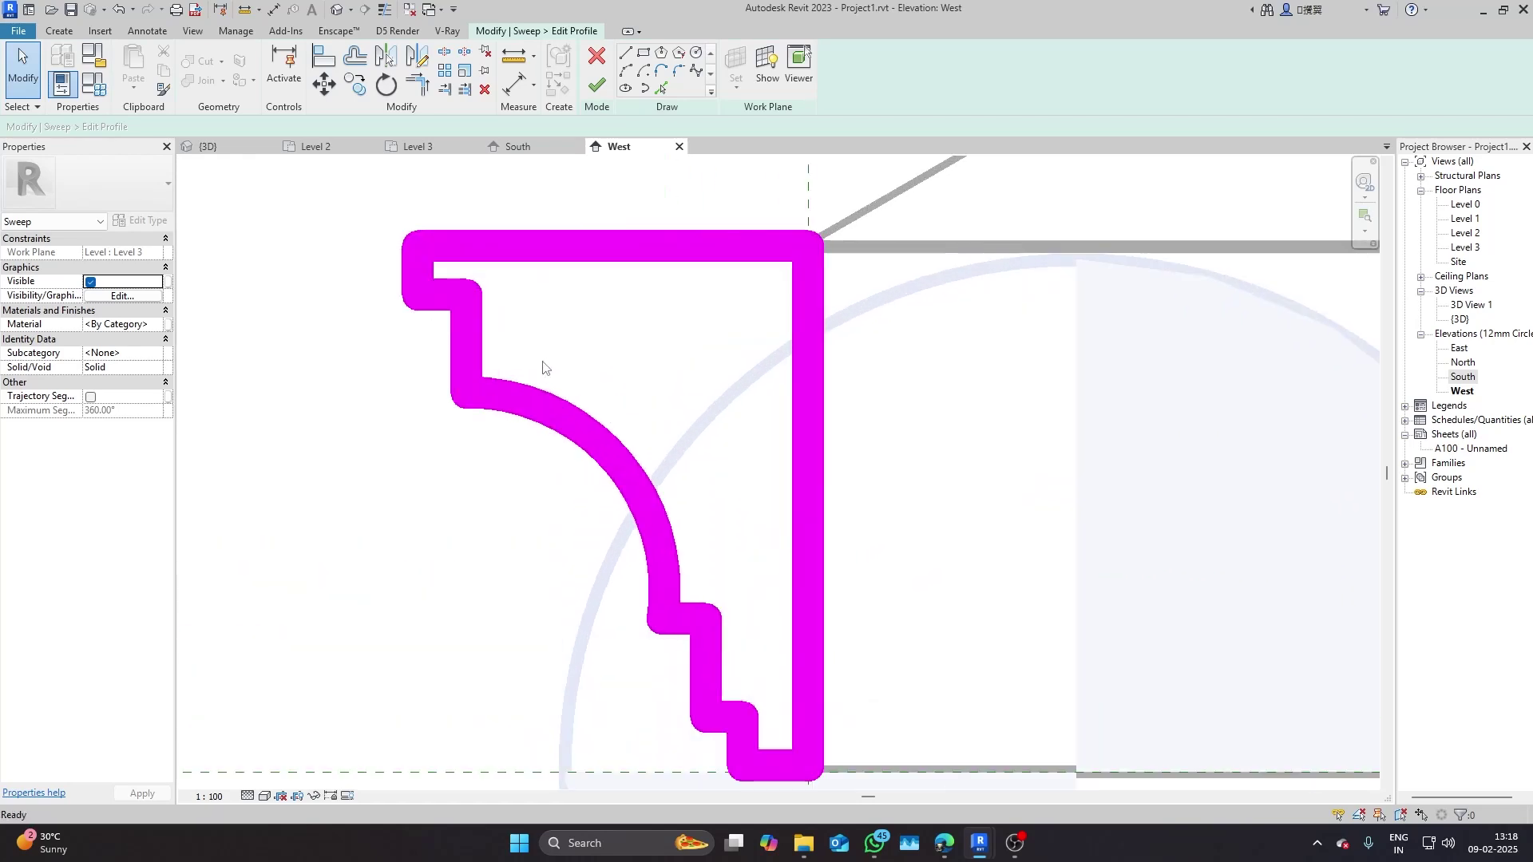
- Trim the corner between the arc and the vertical line above it, and try to finish the profile sketch
key("t")
key("r")
left_click(476, 340)
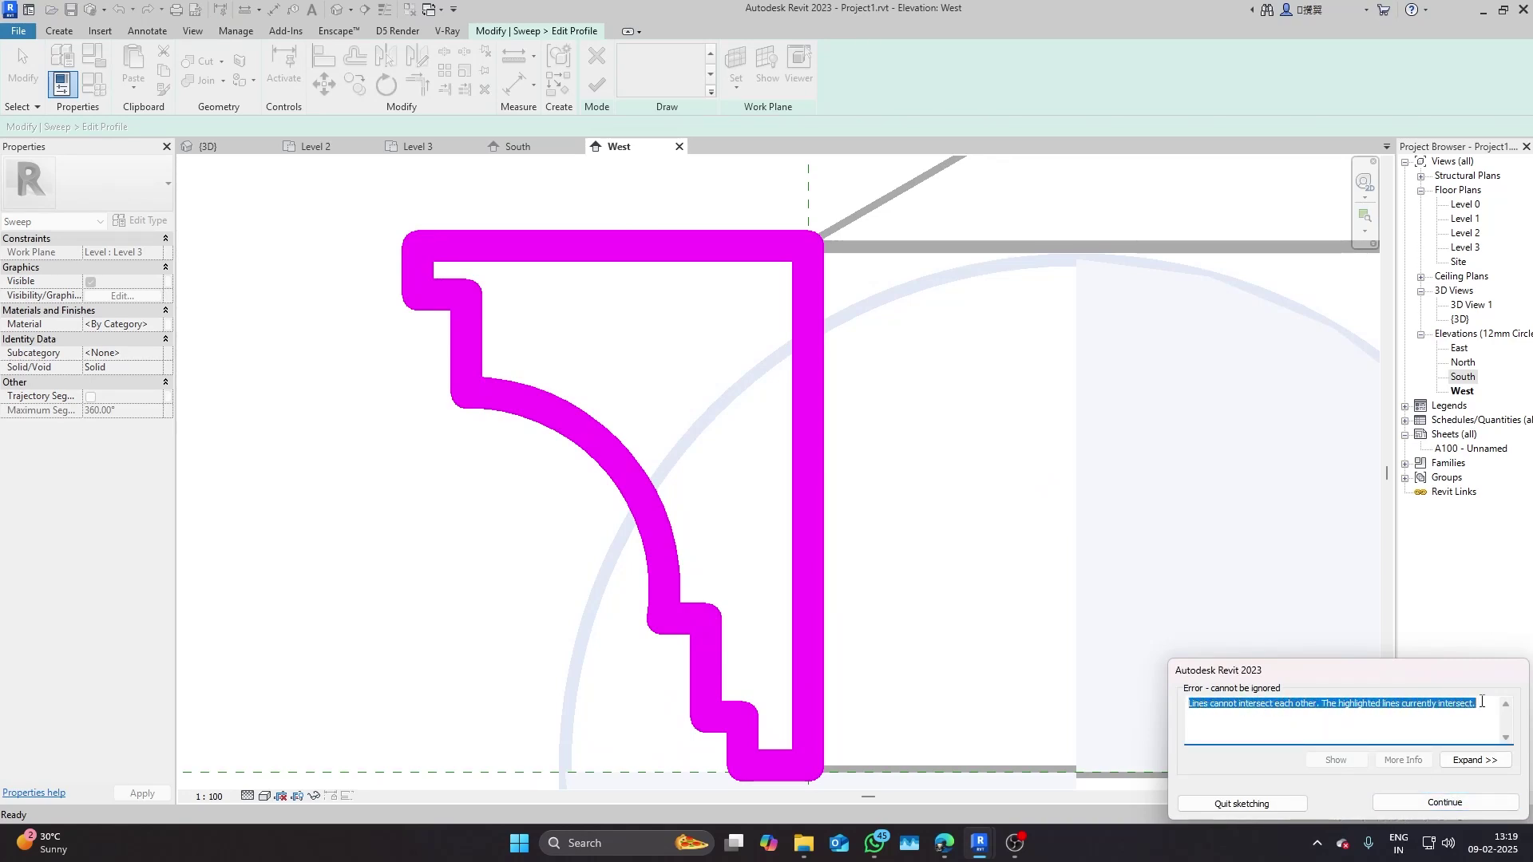
left_click(1026, 513)
scroll(778, 334, "down", 4)
left_click(1383, 803)
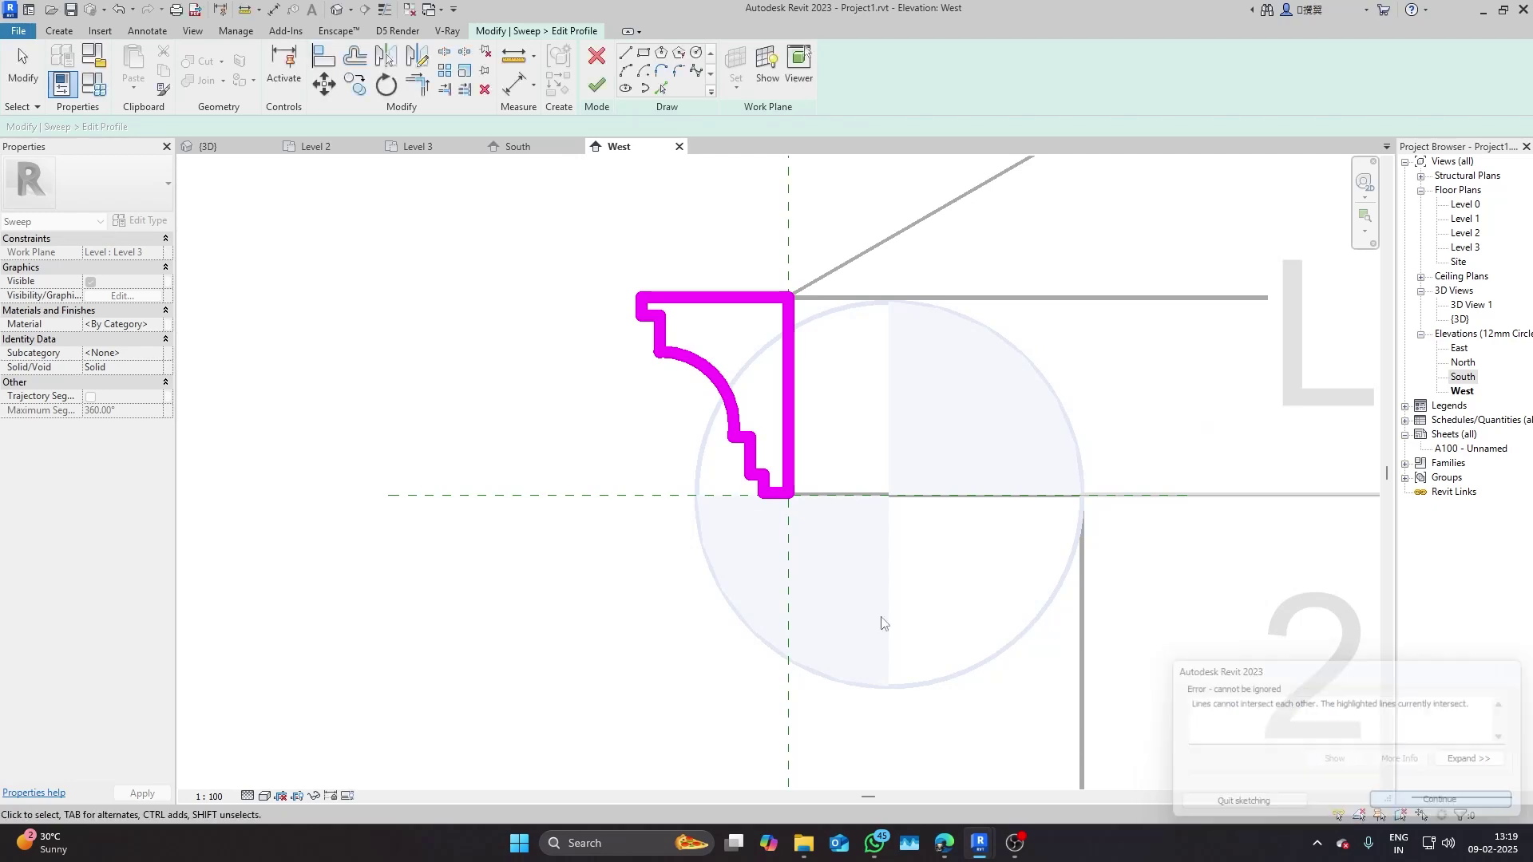
- Trim the profile's lower corners, from the roof-edge line along the bottom steps to the lower end of the arc
scroll(755, 491, "up", 4)
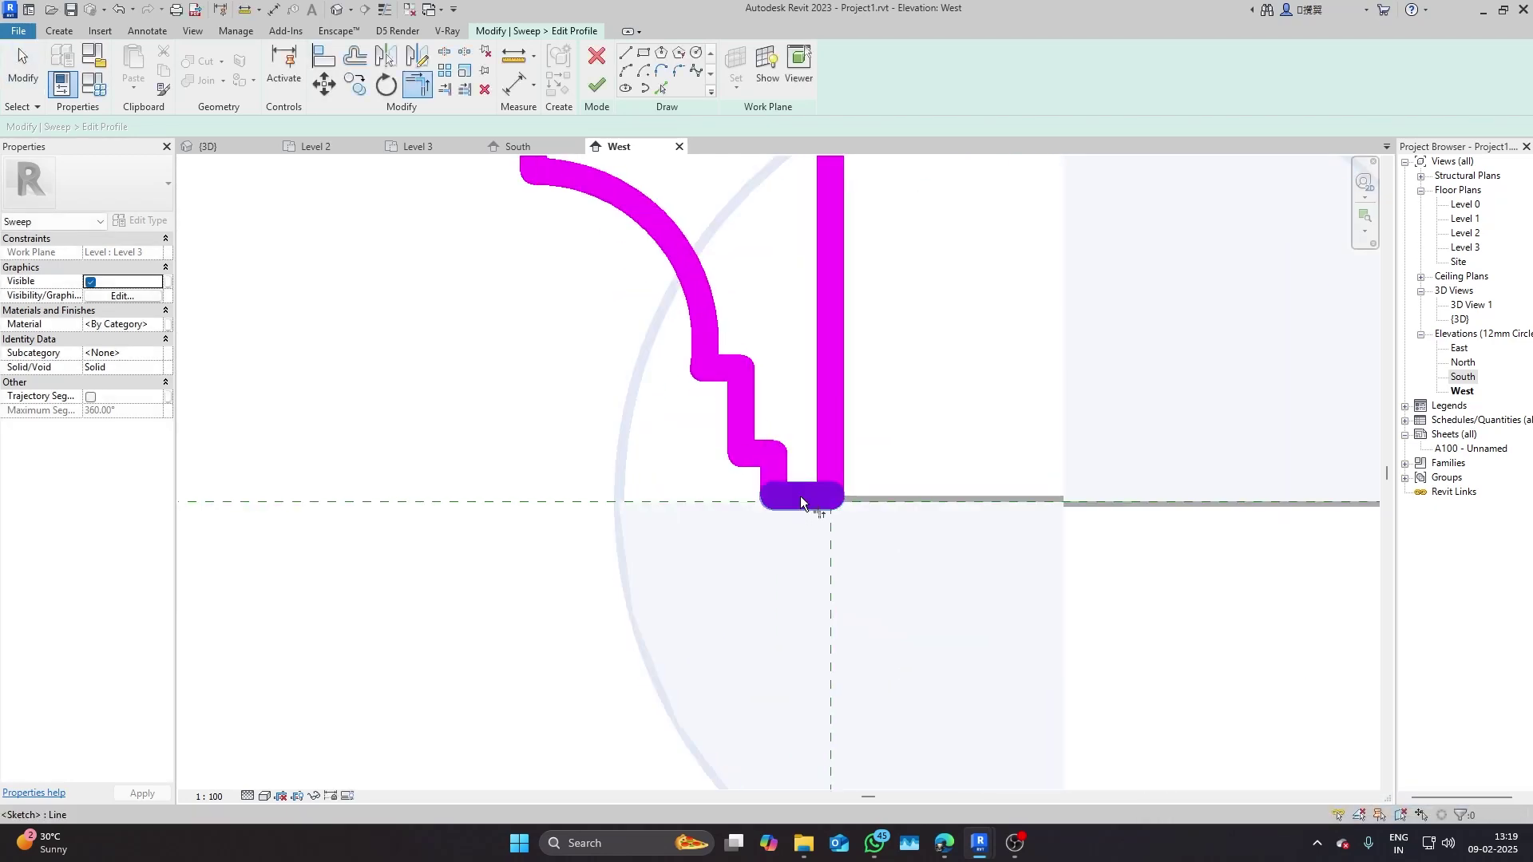
left_click(836, 453)
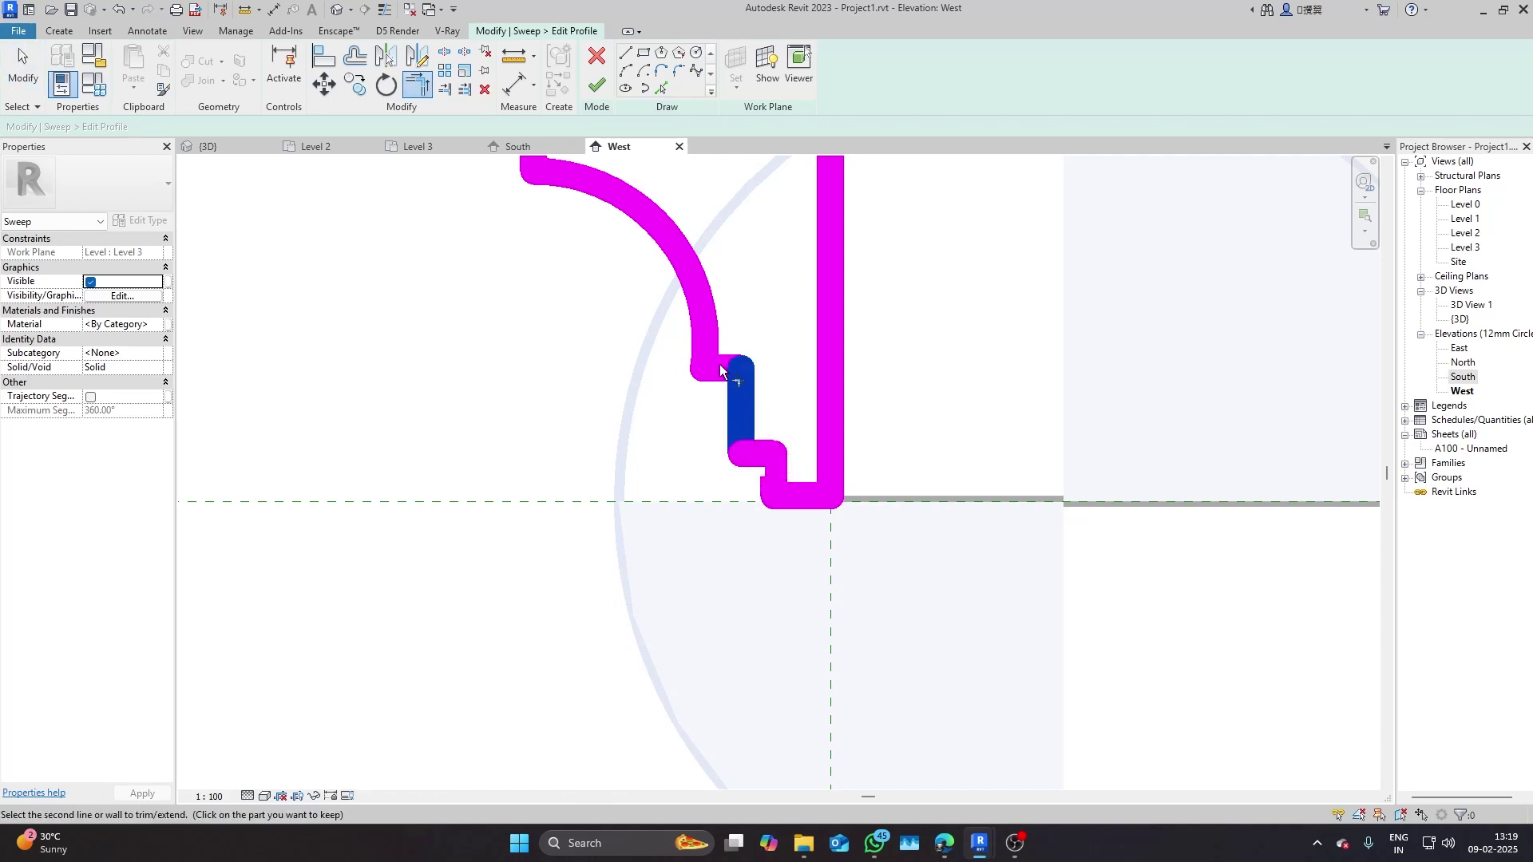
key("t")
key("r")
left_click(710, 330)
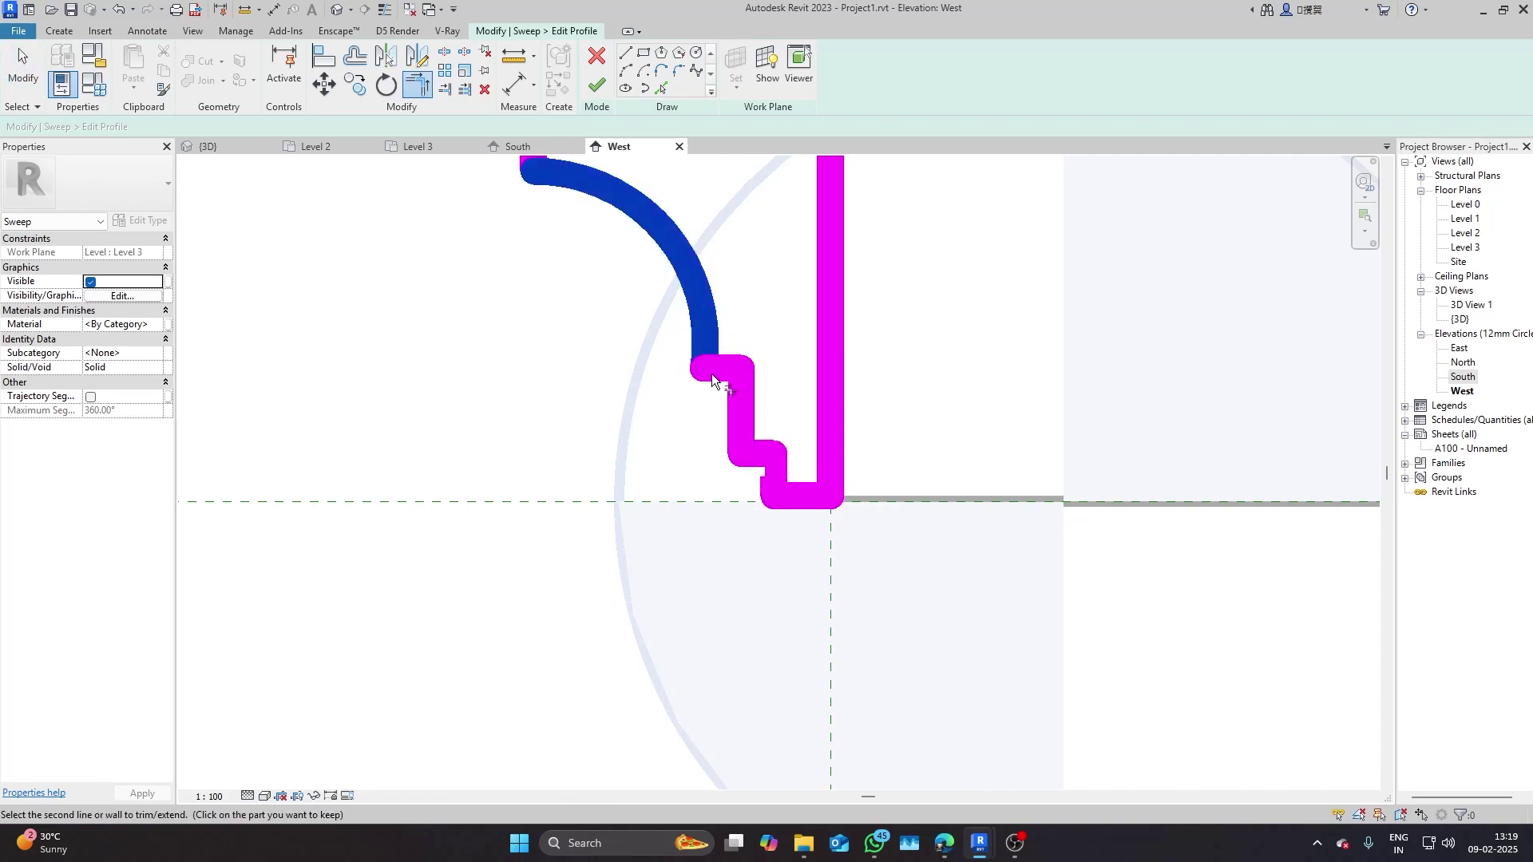
left_click(713, 368)
key("Escape")
- Trim the profile's upper corners, from the top of the arc up to the top line and the roof-edge line
scroll(737, 483, "down", 2)
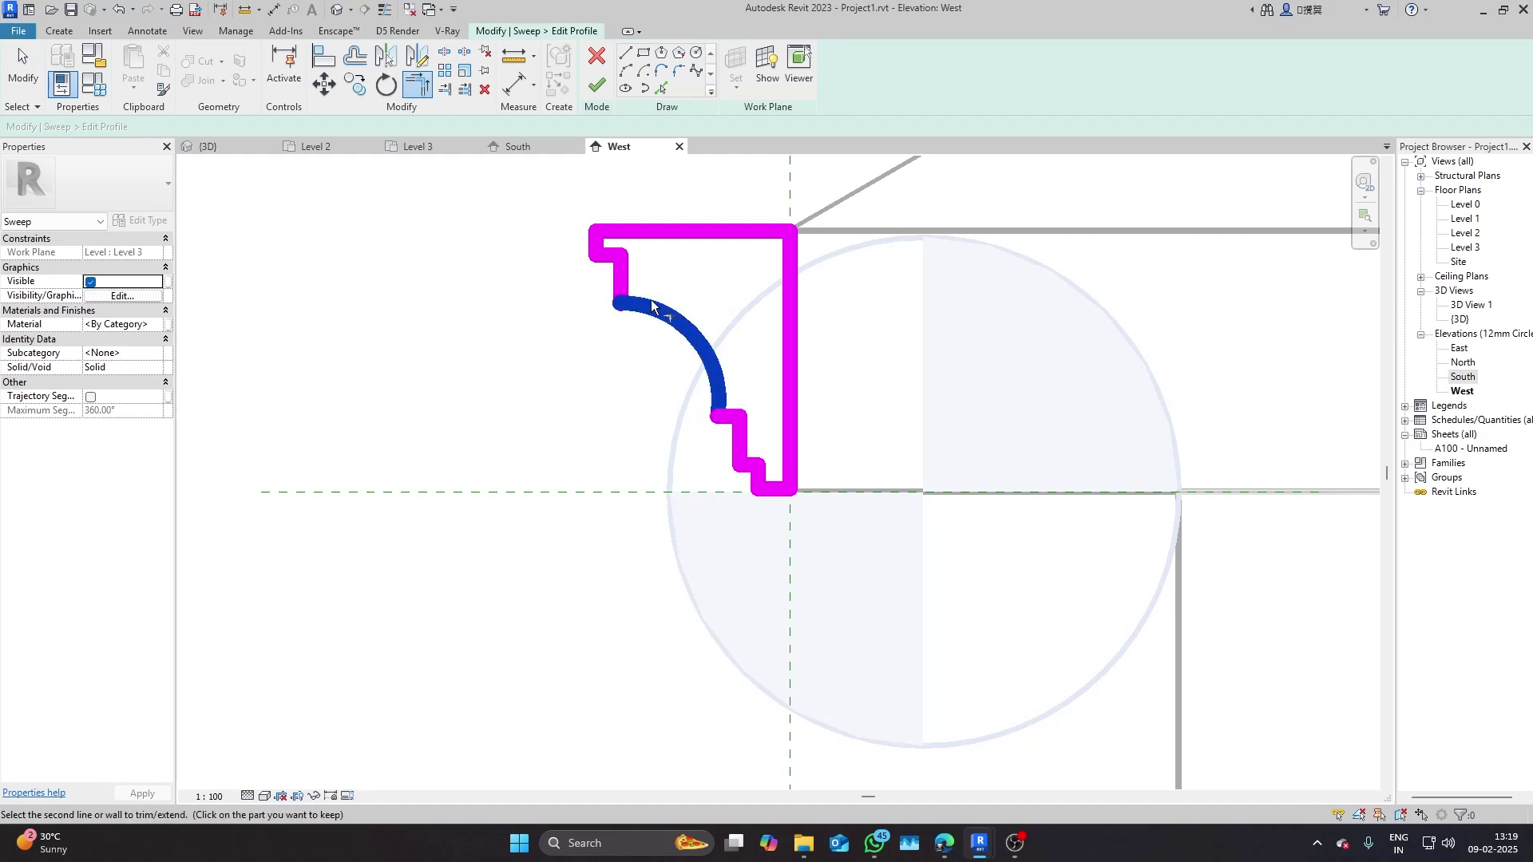
left_click(621, 280)
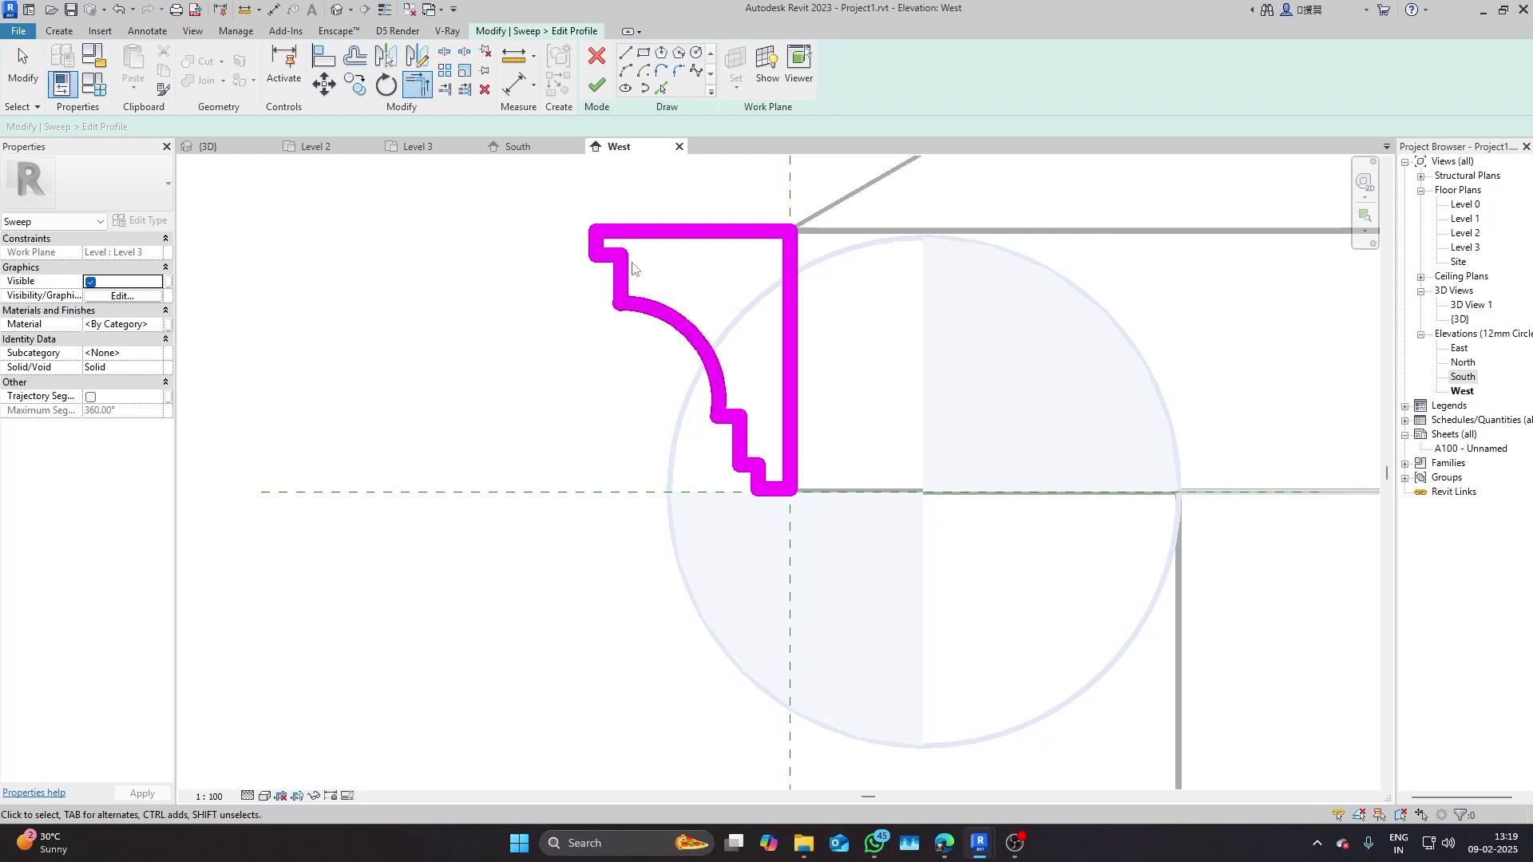
key("Escape")
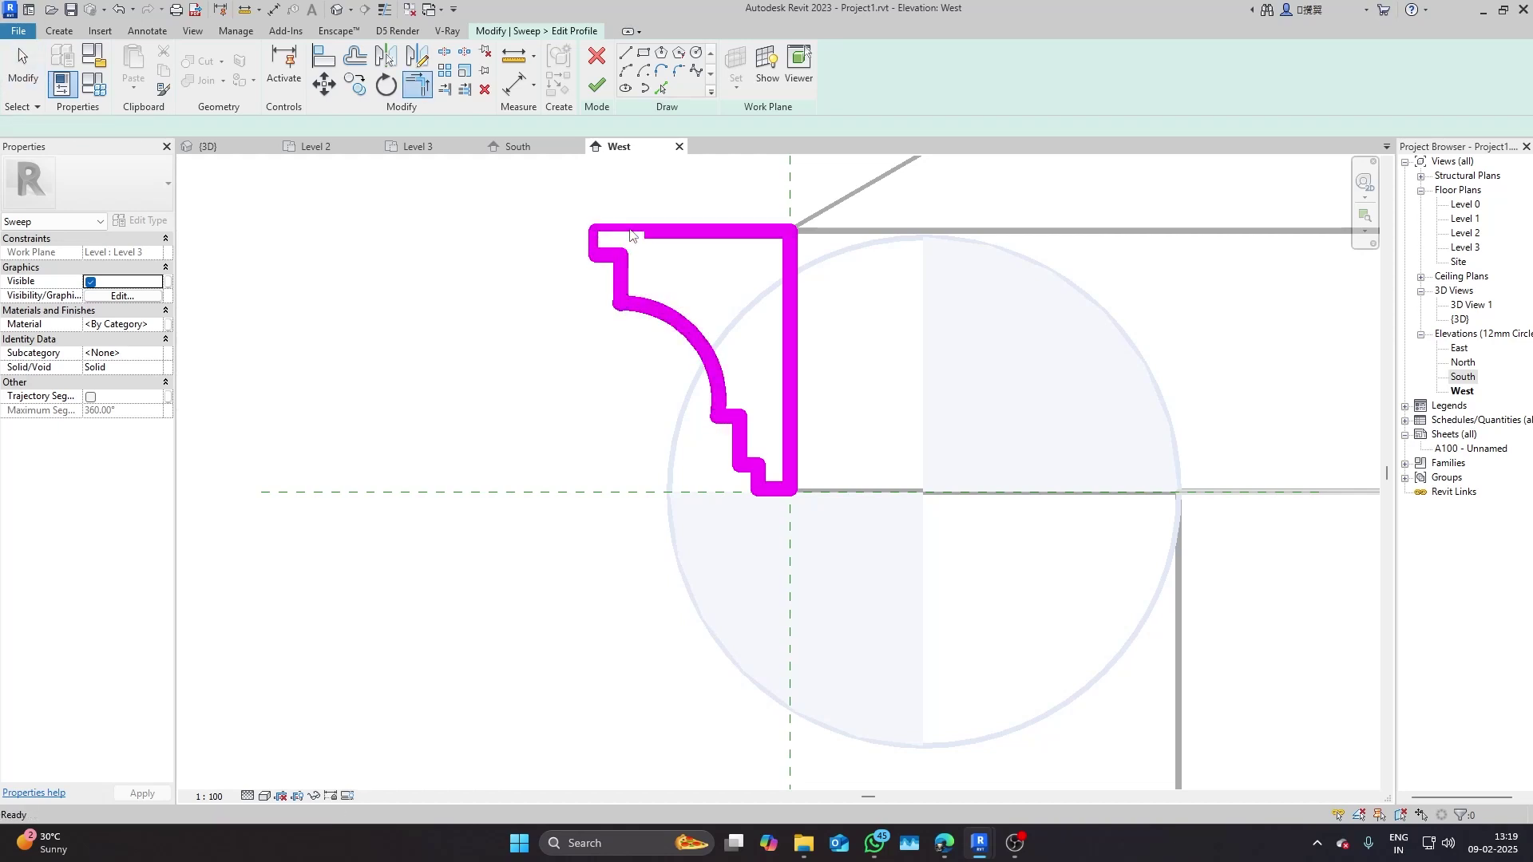
left_click(630, 235)
left_click(909, 277)
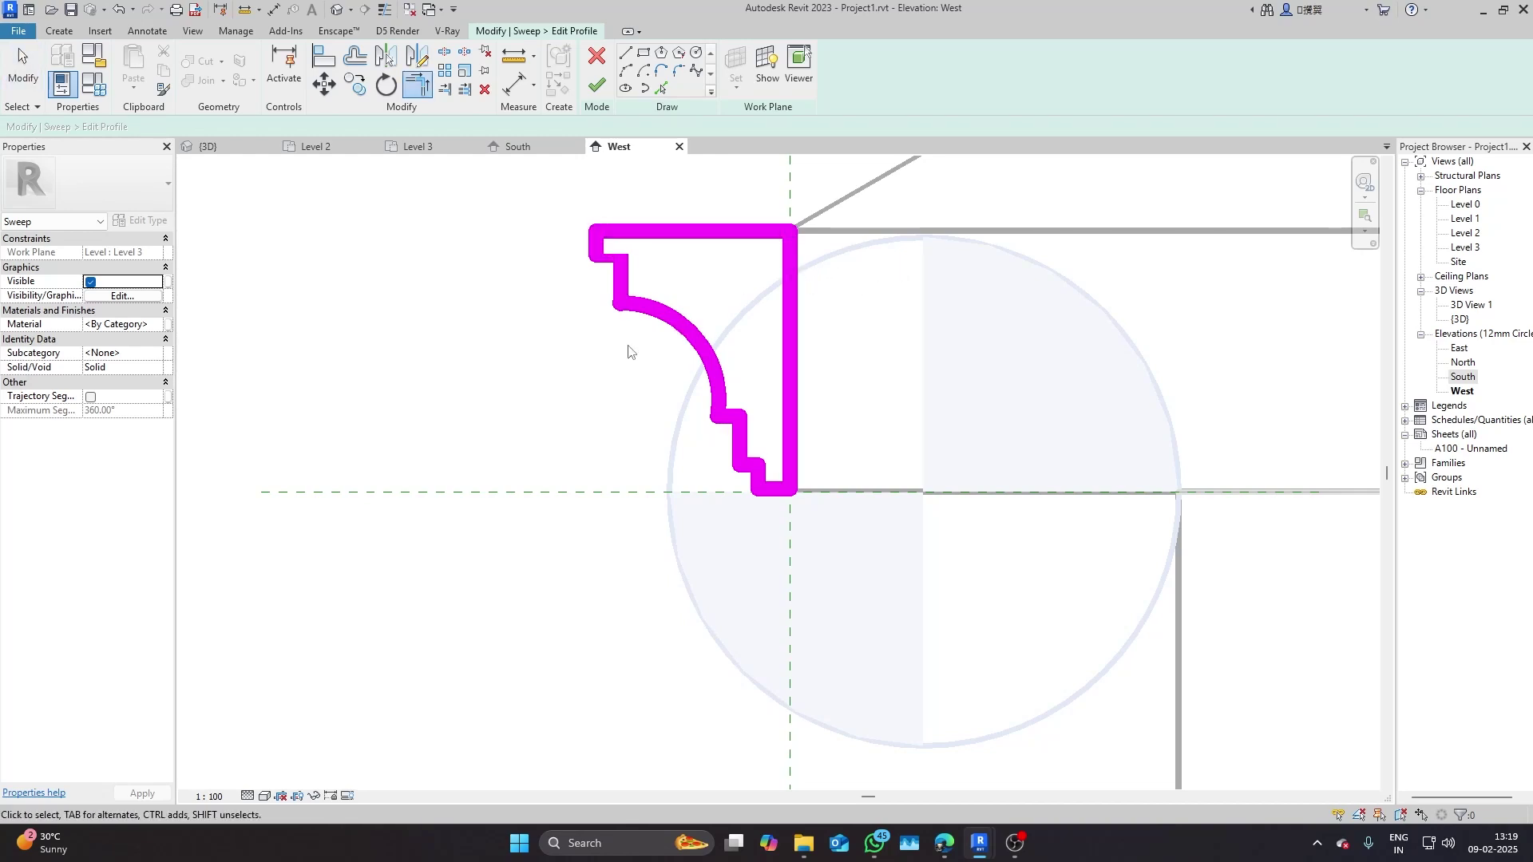
- Delete the original traced profile at the lower roof's outer edge, keeping only the one at Level 3
scroll(628, 351, "down", 10)
scroll(1140, 446, "up", 2)
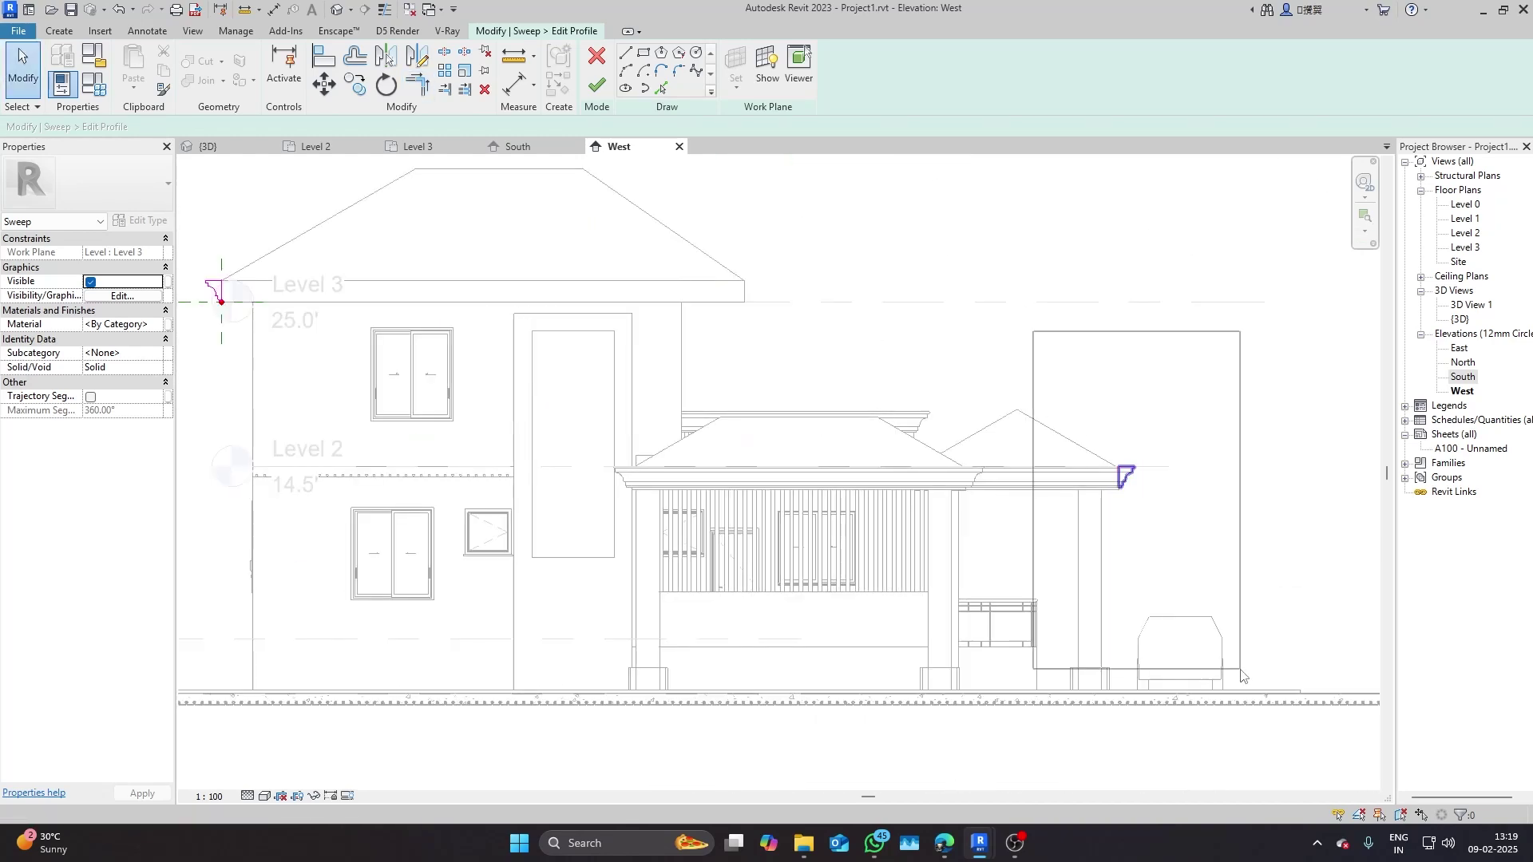
left_click_drag(1241, 676, 1239, 674)
scroll(1218, 565, "up", 5)
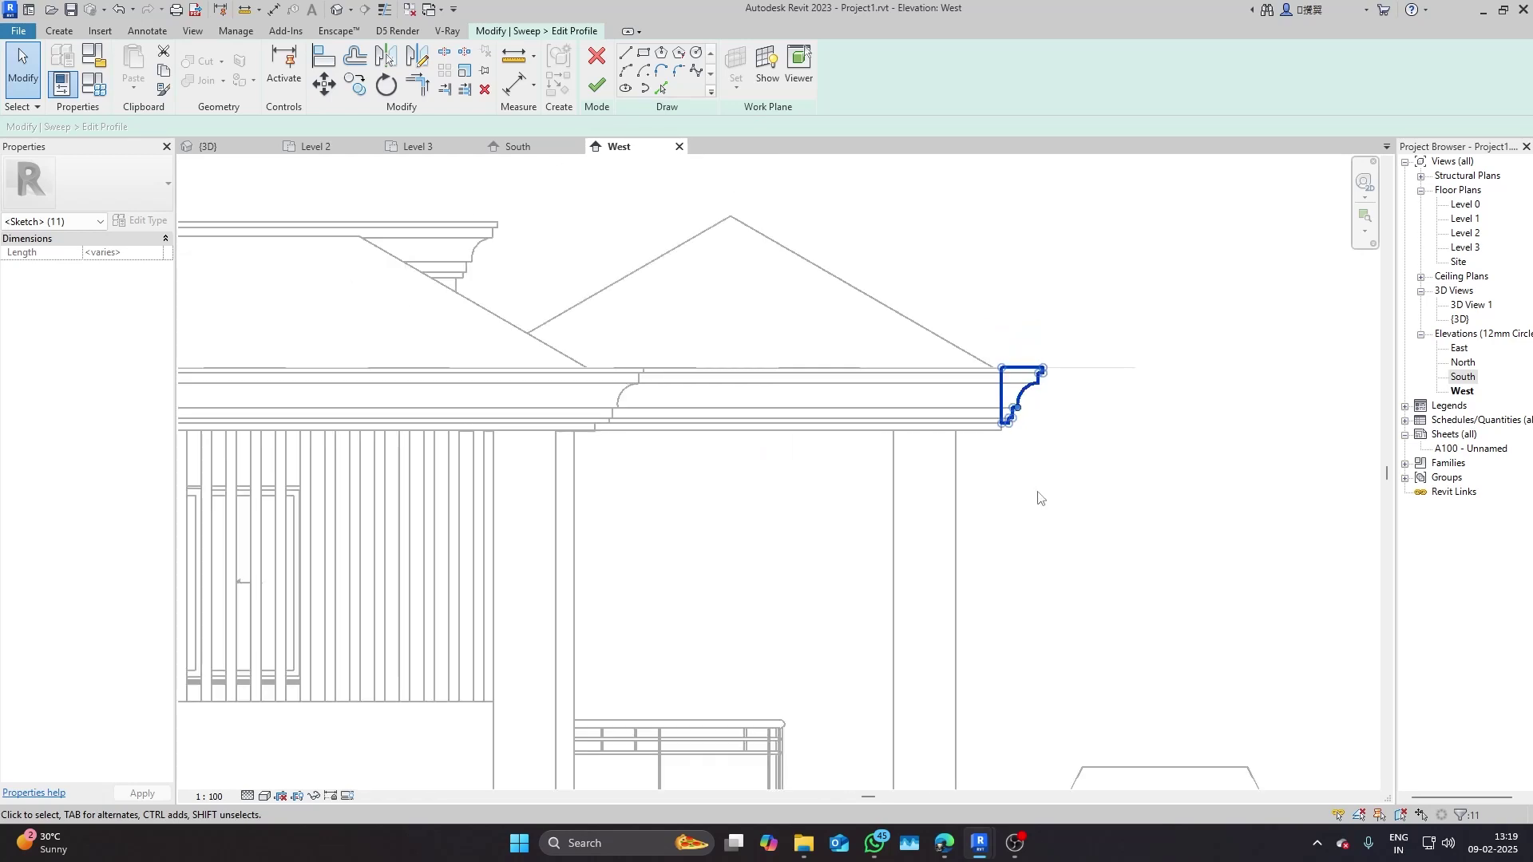
left_click(1038, 496)
scroll(626, 393, "down", 5)
scroll(677, 462, "up", 6)
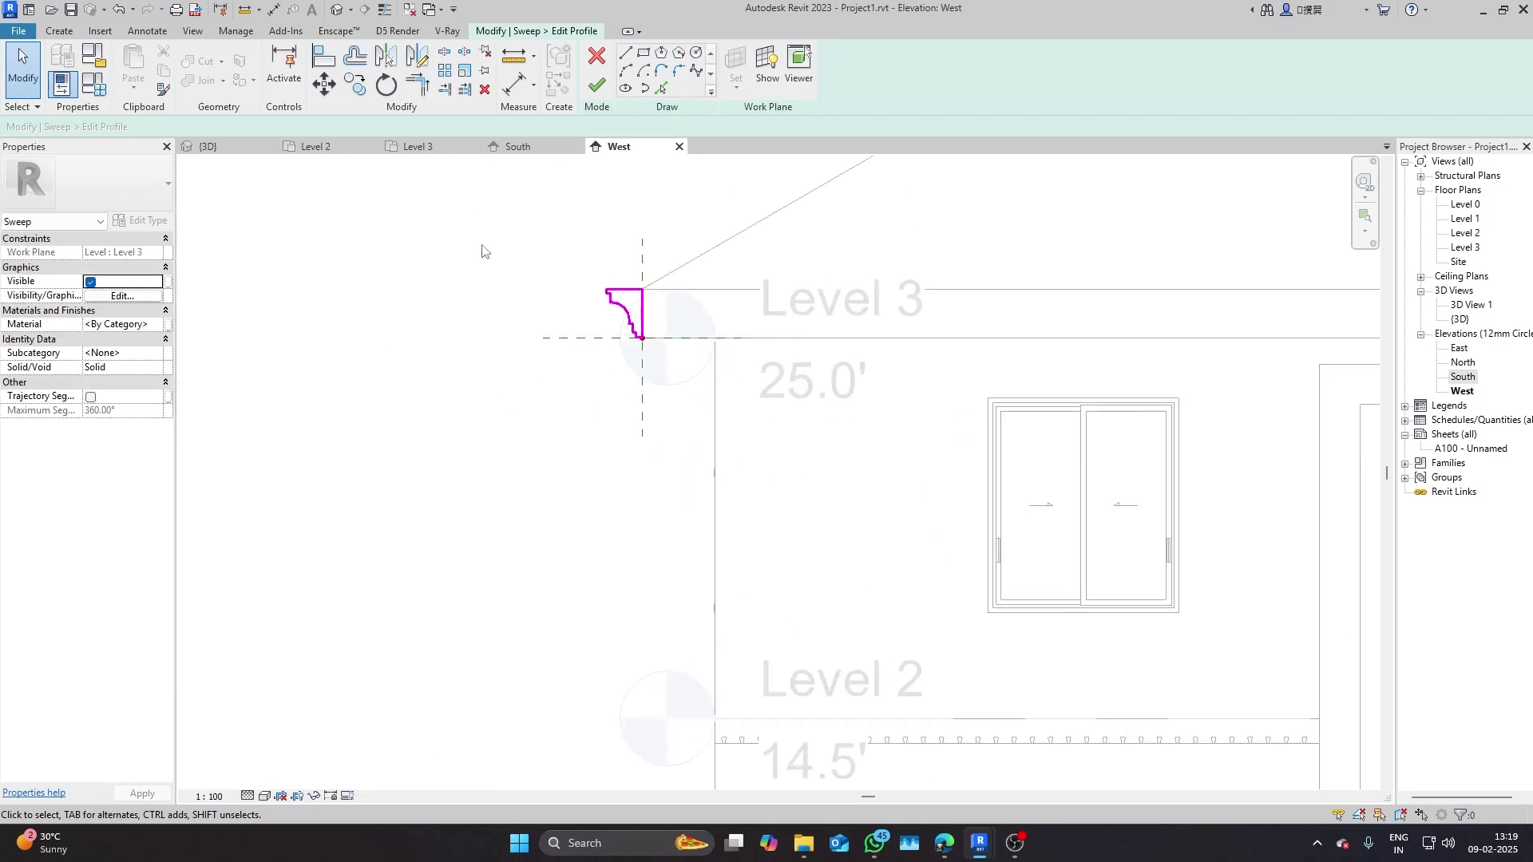
- Finish the profile sketch at the upper roof corner and complete the sweep along the roof edge
scroll(590, 300, "up", 4)
left_click(597, 85)
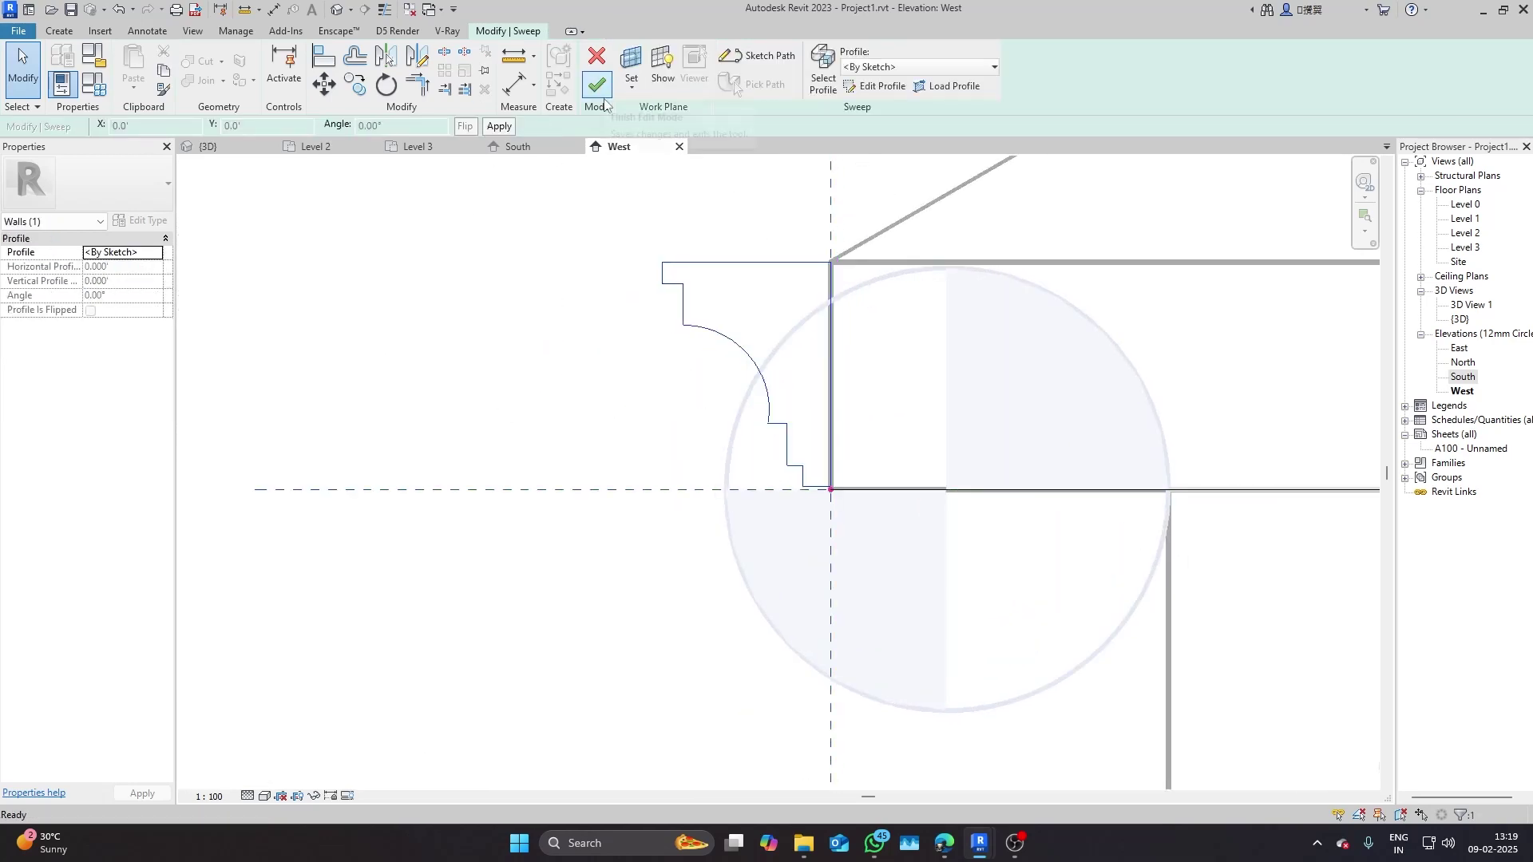
scroll(656, 214, "up", 4)
left_click_drag(783, 246, 539, 465)
scroll(663, 359, "down", 3)
left_click(840, 495)
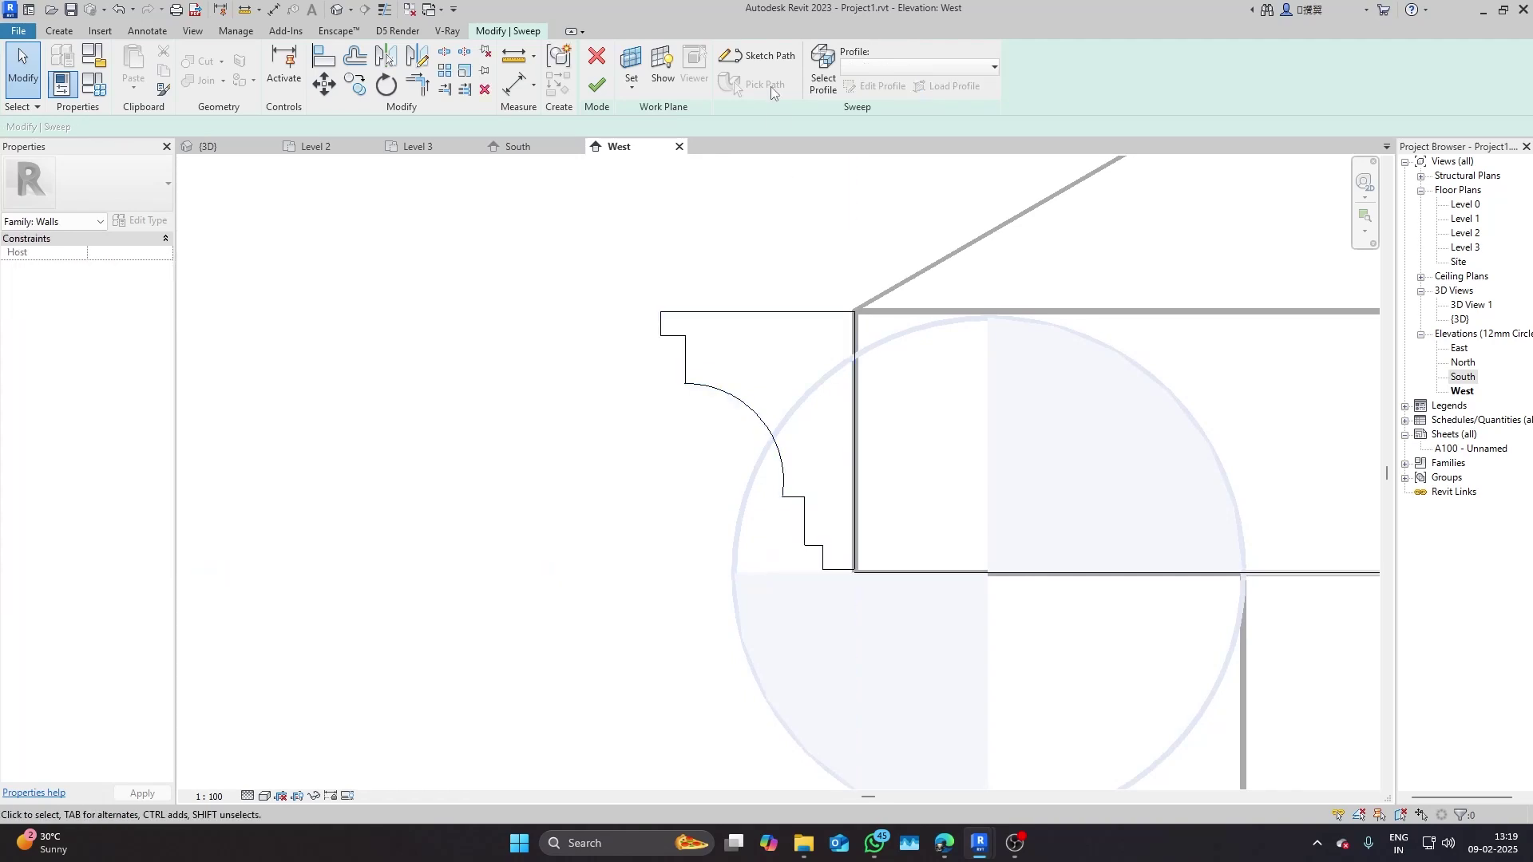
left_click(594, 85)
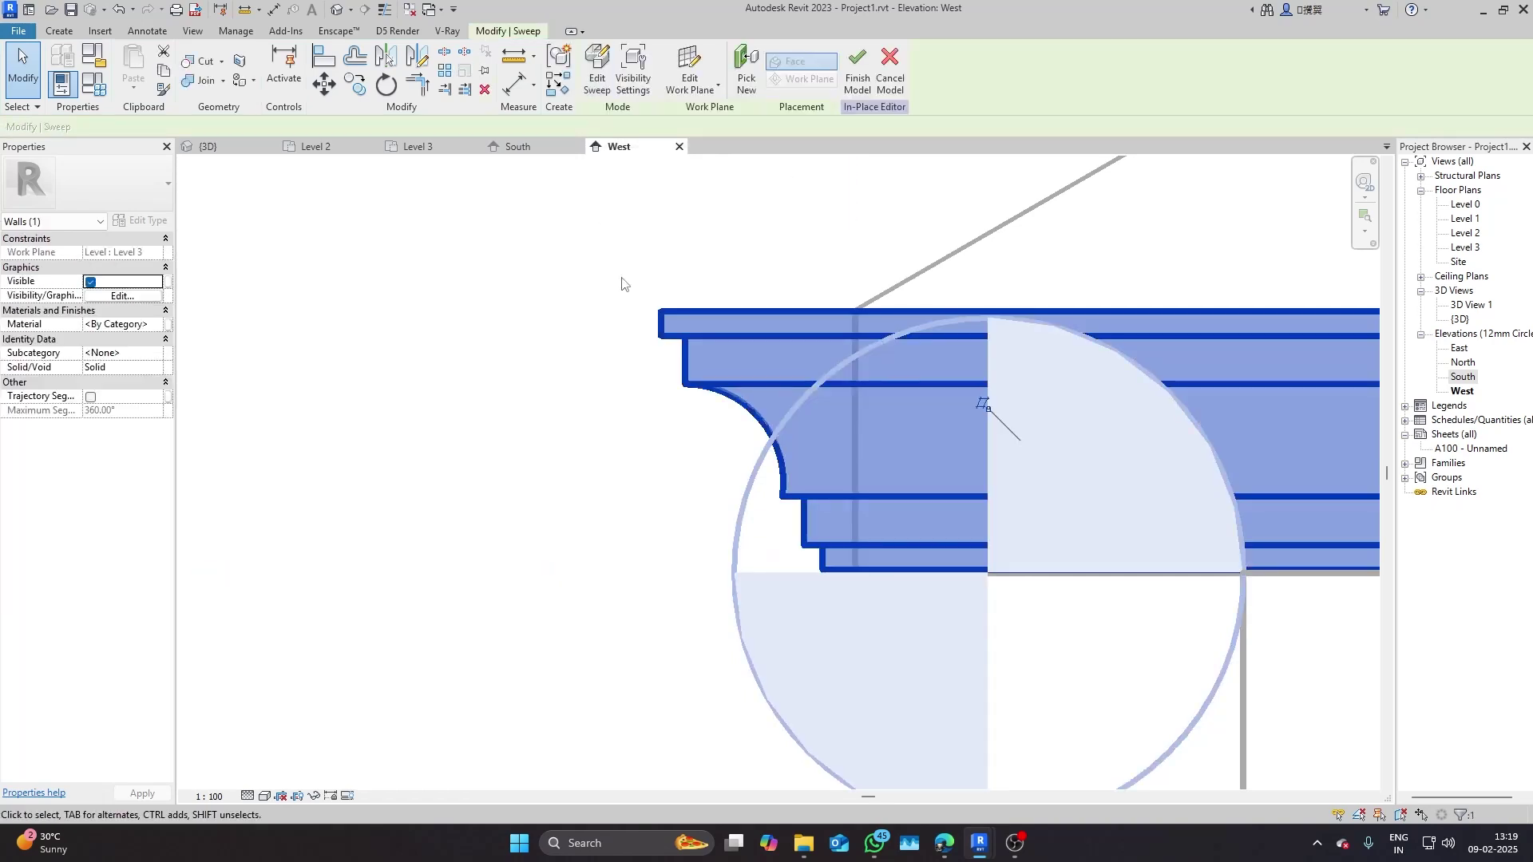
- Examine the new cornice along the upper roof in the west elevation and from several angles in the 3D view
scroll(583, 394, "down", 4)
scroll(583, 394, "down", 4)
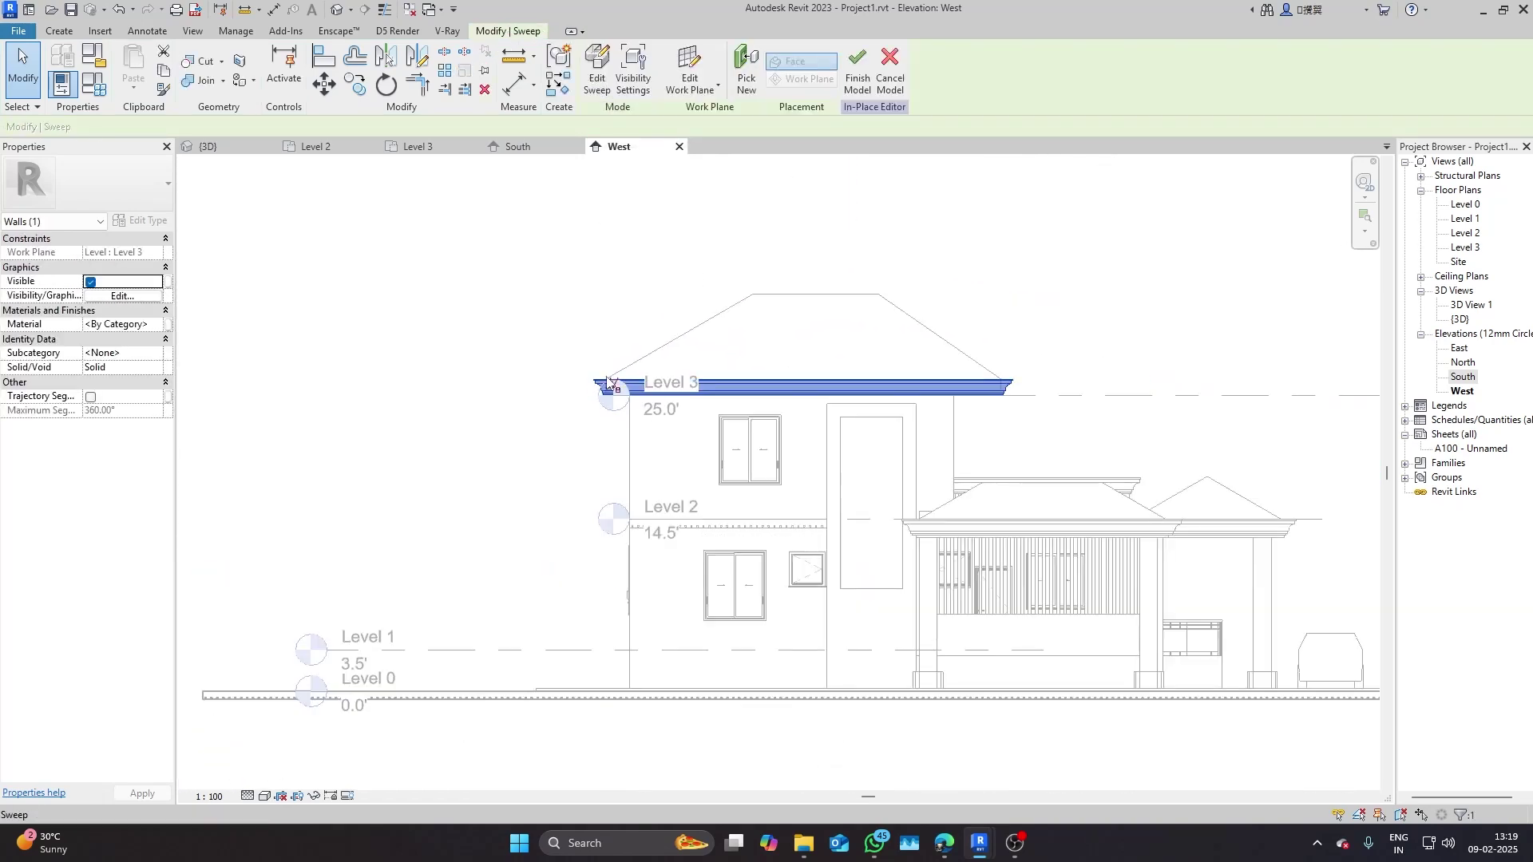
scroll(591, 399, "up", 3)
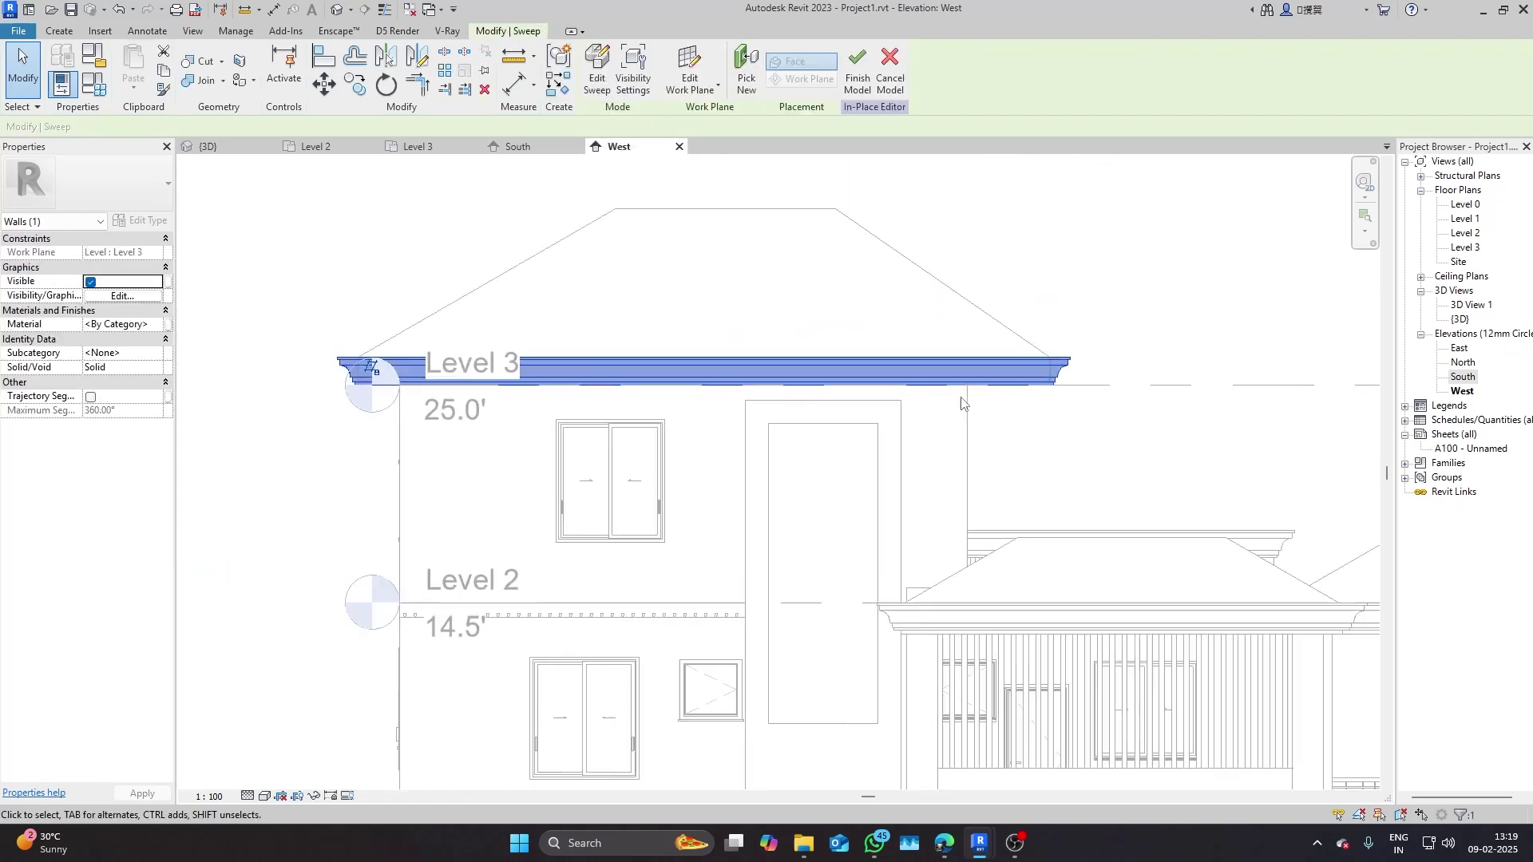
left_click(240, 151)
scroll(787, 447, "down", 2)
scroll(669, 378, "up", 3)
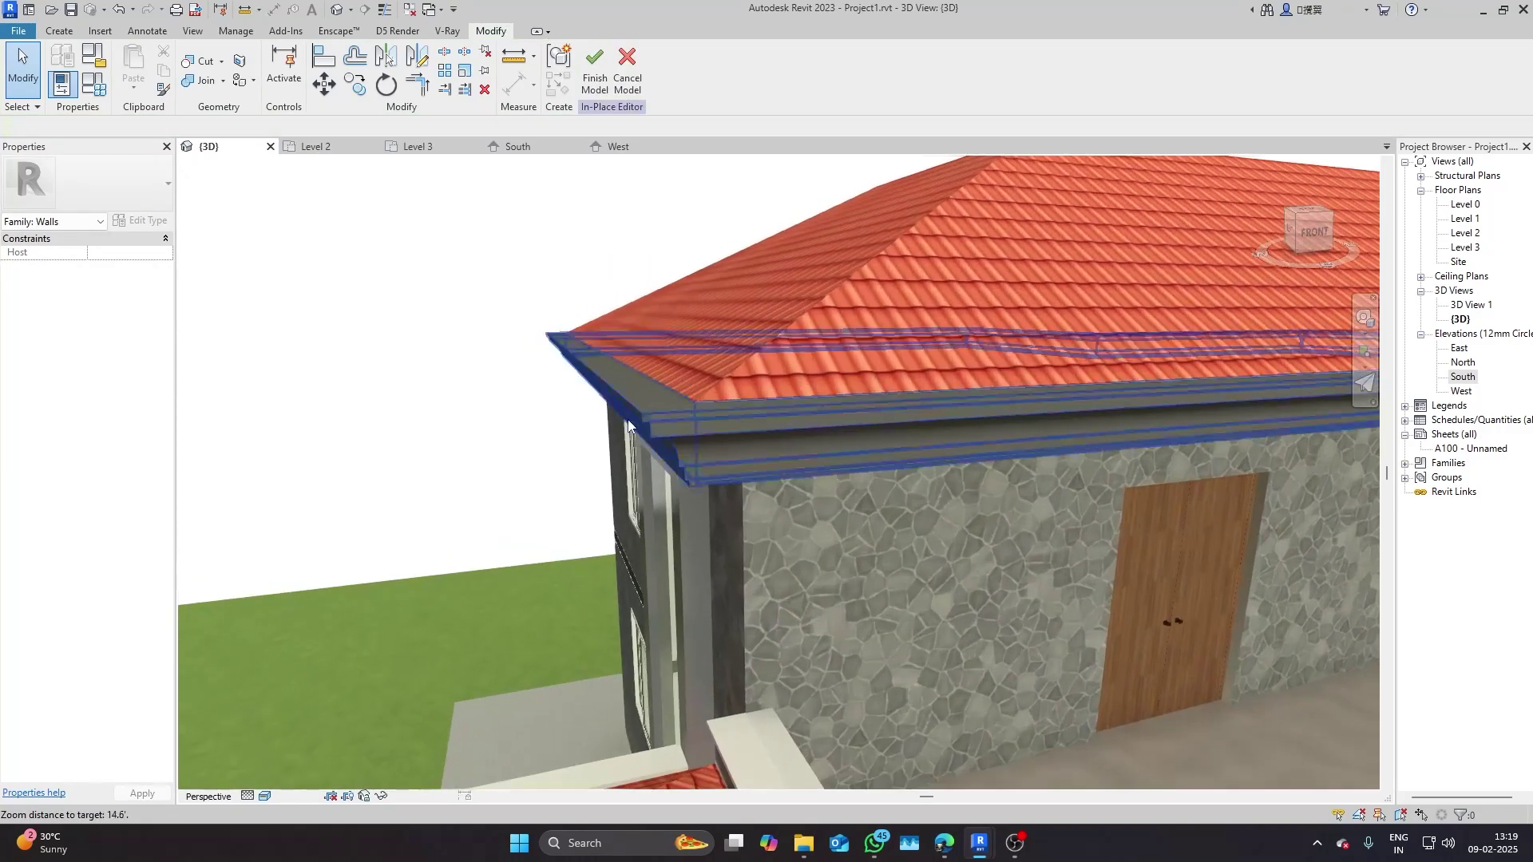
scroll(623, 421, "down", 2)
middle_click_drag(601, 425, 745, 498, "shift")
scroll(745, 499, "down", 4)
scroll(862, 428, "up", 1)
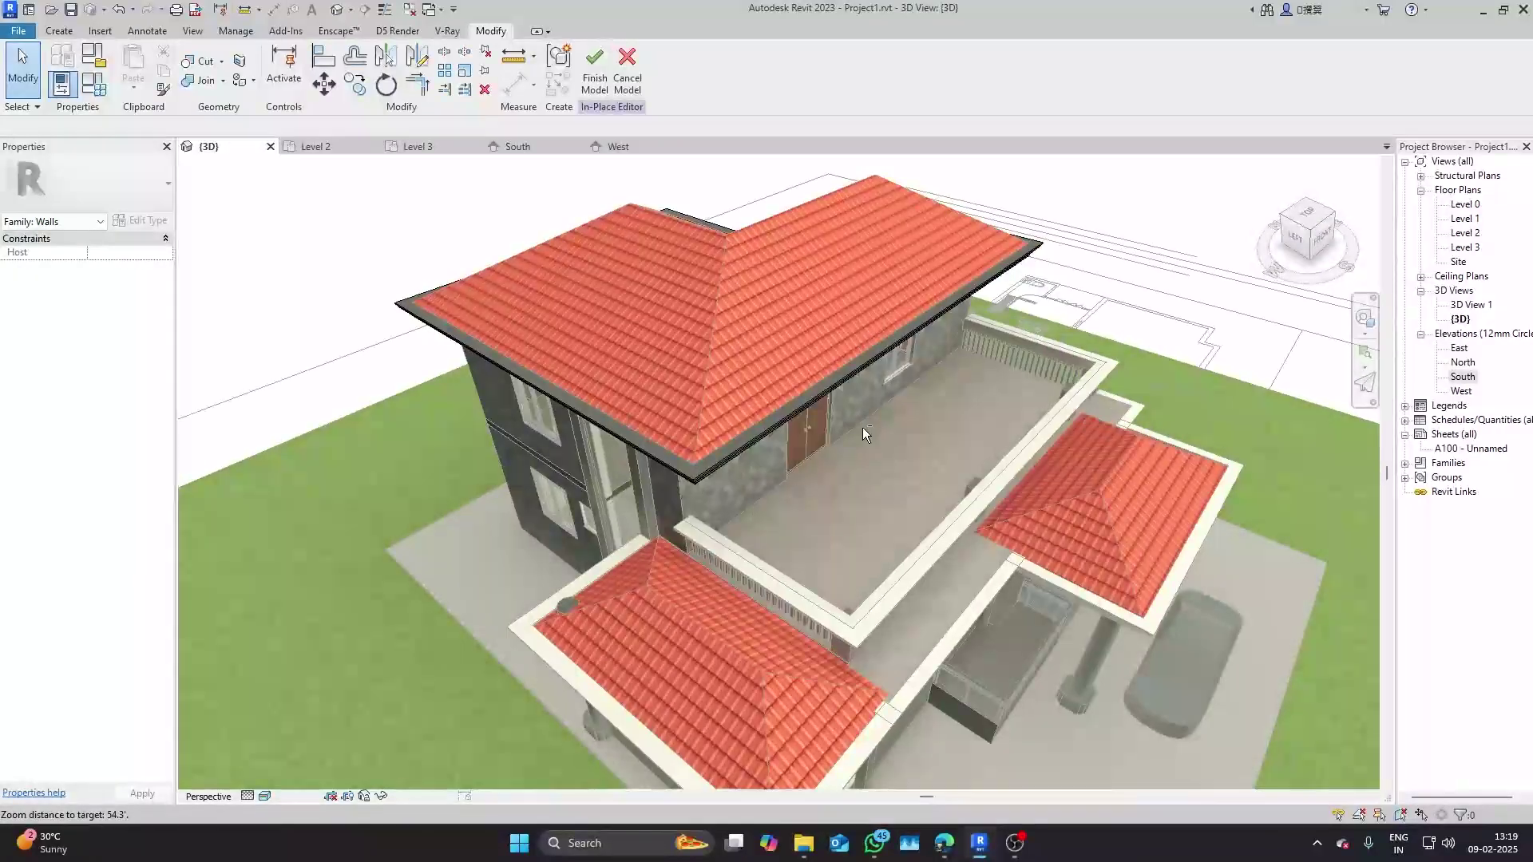
middle_click_drag(862, 428, 884, 394, "shift")
- Check the house in the Enscape window, return to Revit, and finish the in-place cornice model
mouse_move(986, 846)
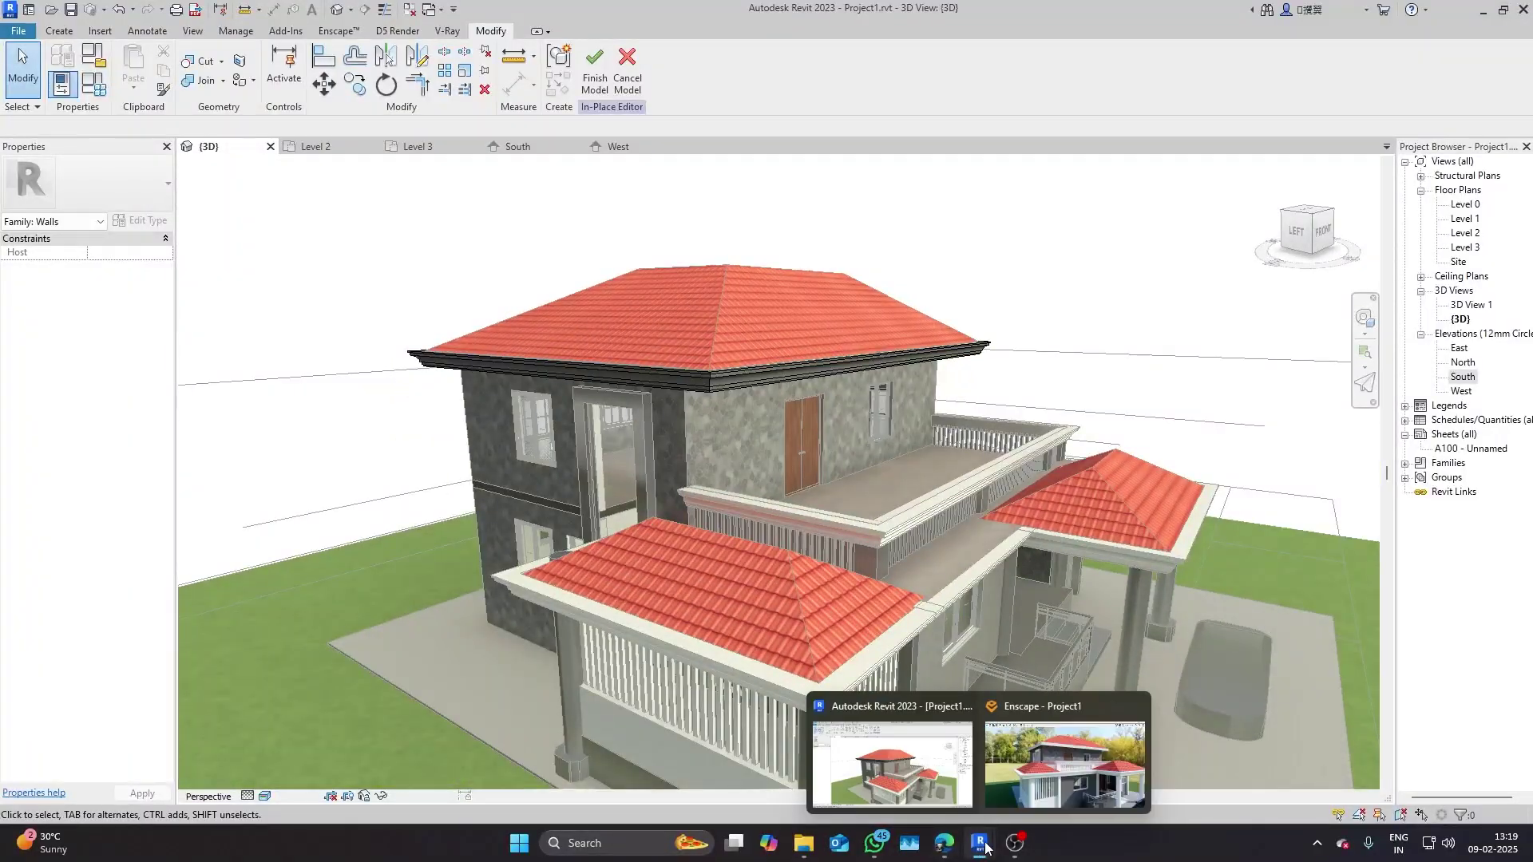
left_click(1028, 752)
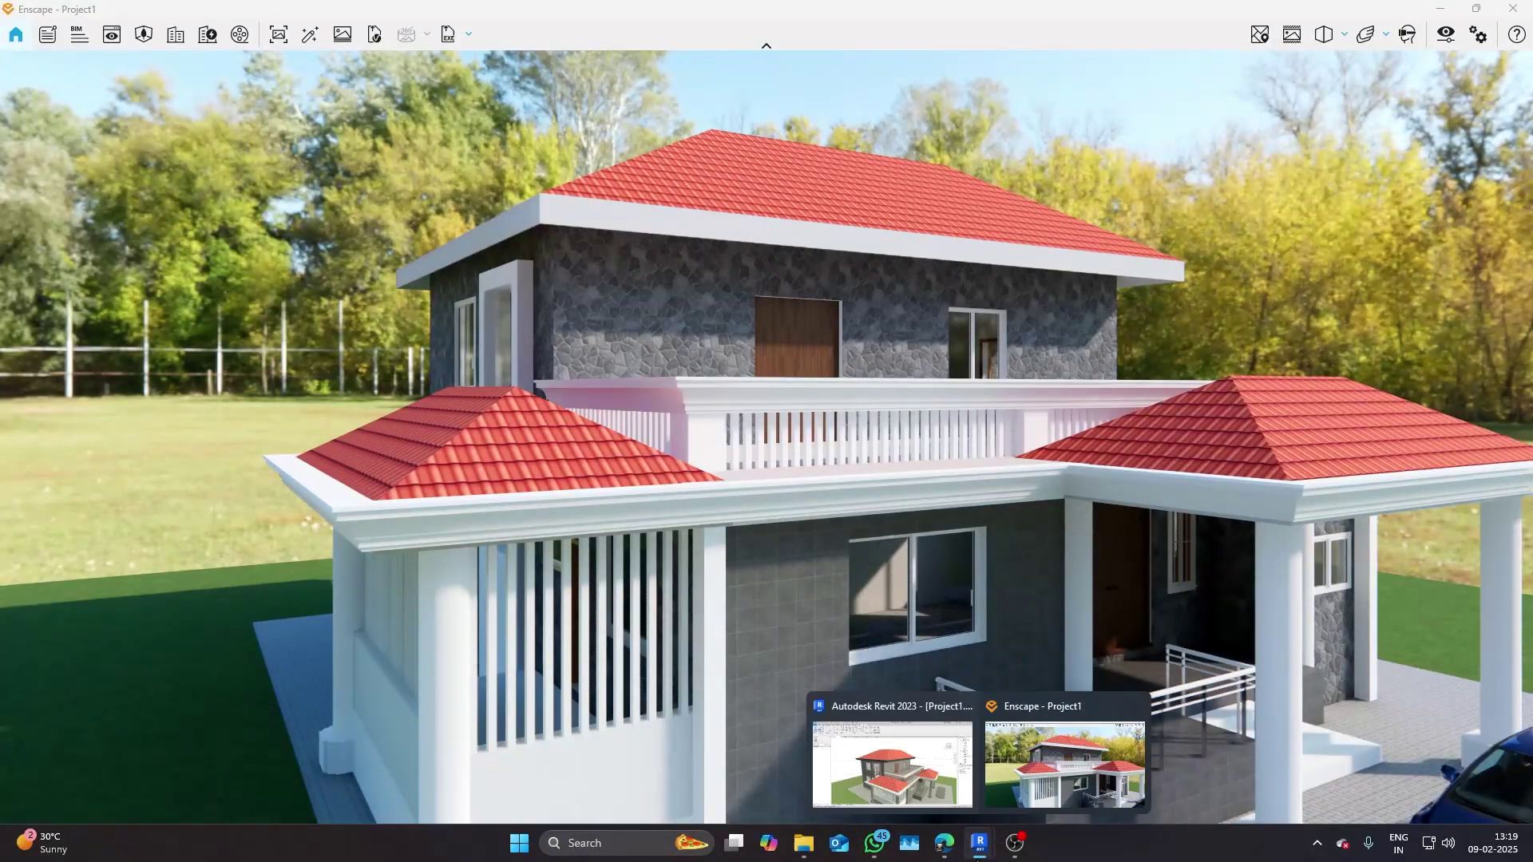
left_click(874, 758)
left_click(597, 79)
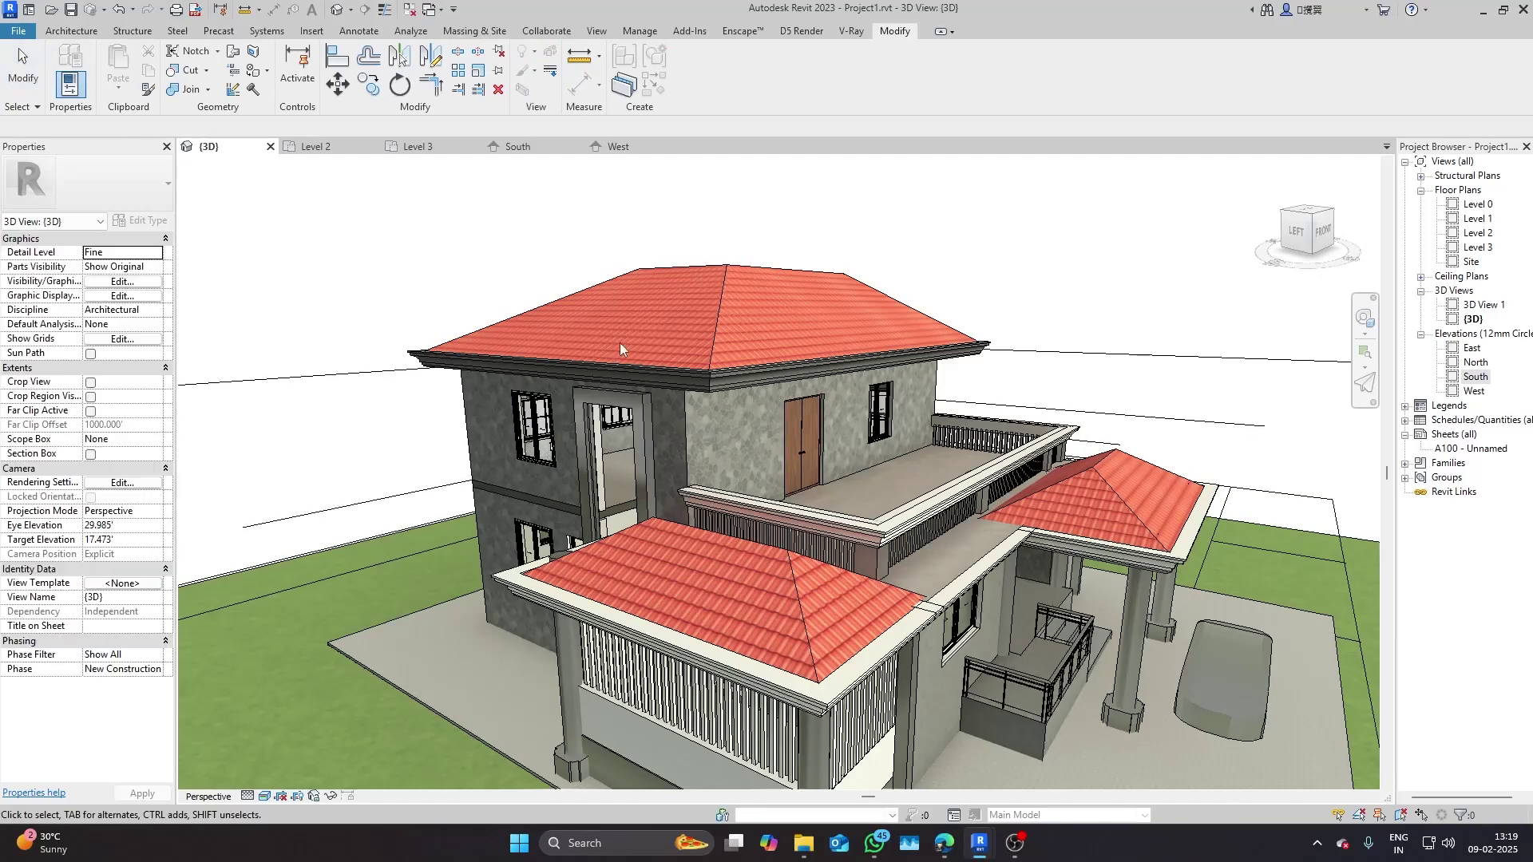
- Select the upper roof's cornice, examine its finish in the Enscape rendering, and return to Revit
scroll(714, 396, "up", 4)
left_click(705, 371)
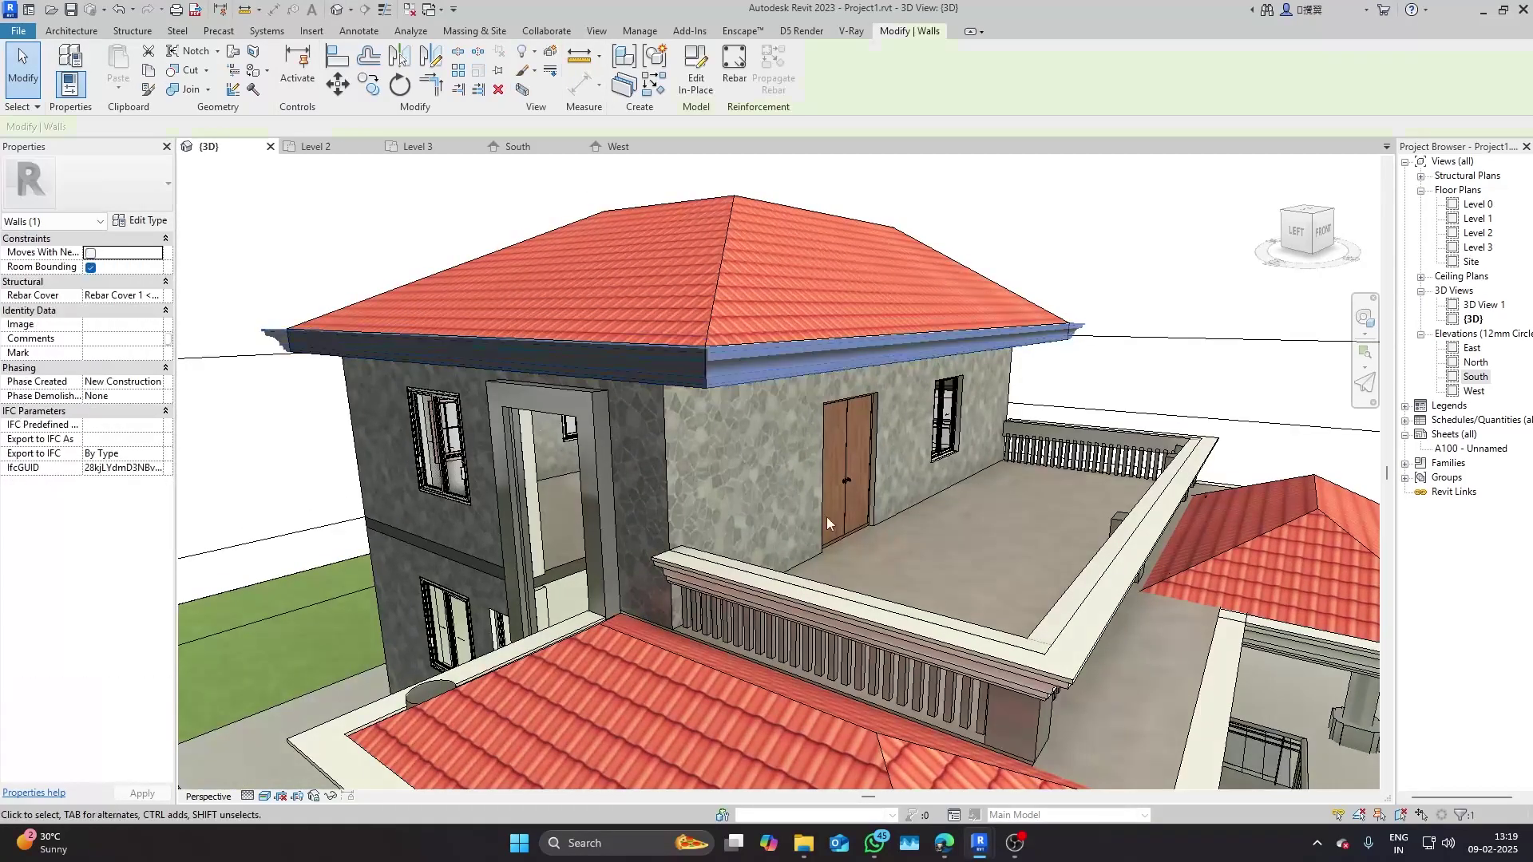
mouse_move(983, 846)
left_click(1049, 786)
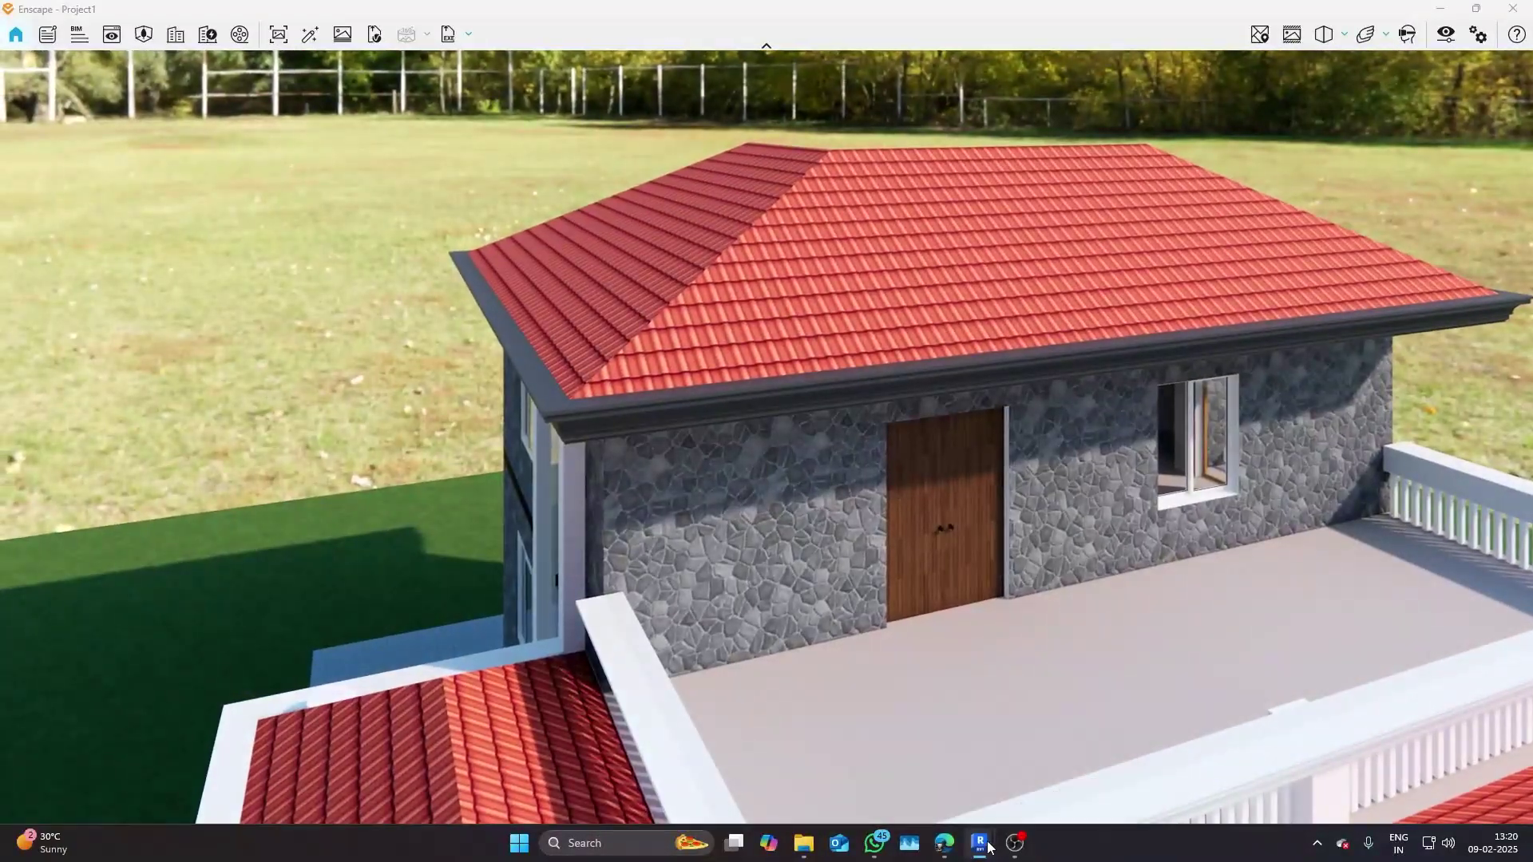
left_click(980, 843)
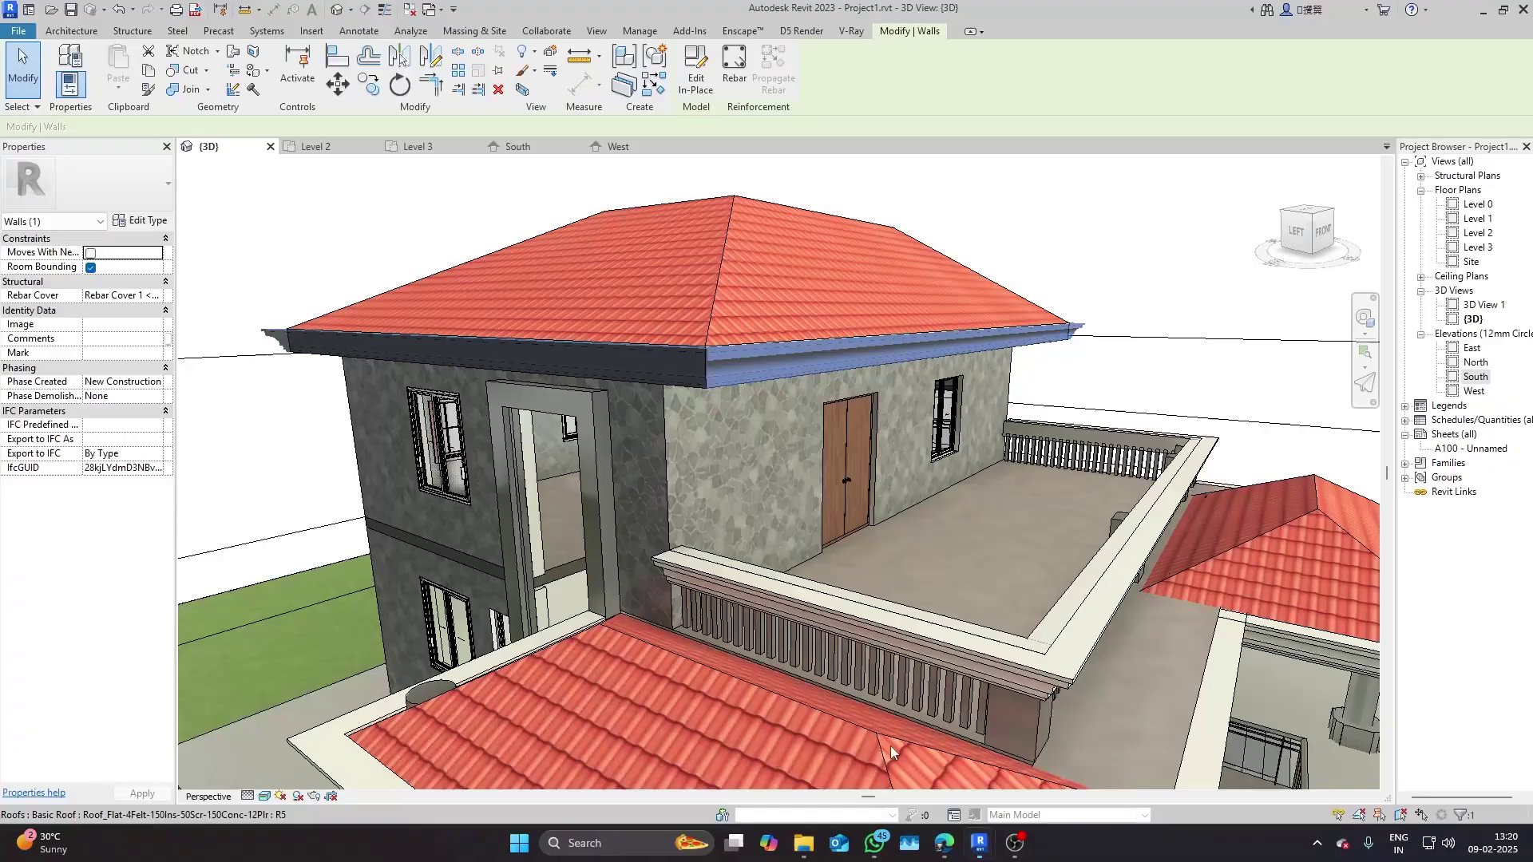
- Edit the cornice in place, assign the Clad - White material to its sweep, and finish the model
key("Escape")
scroll(698, 363, "up", 5)
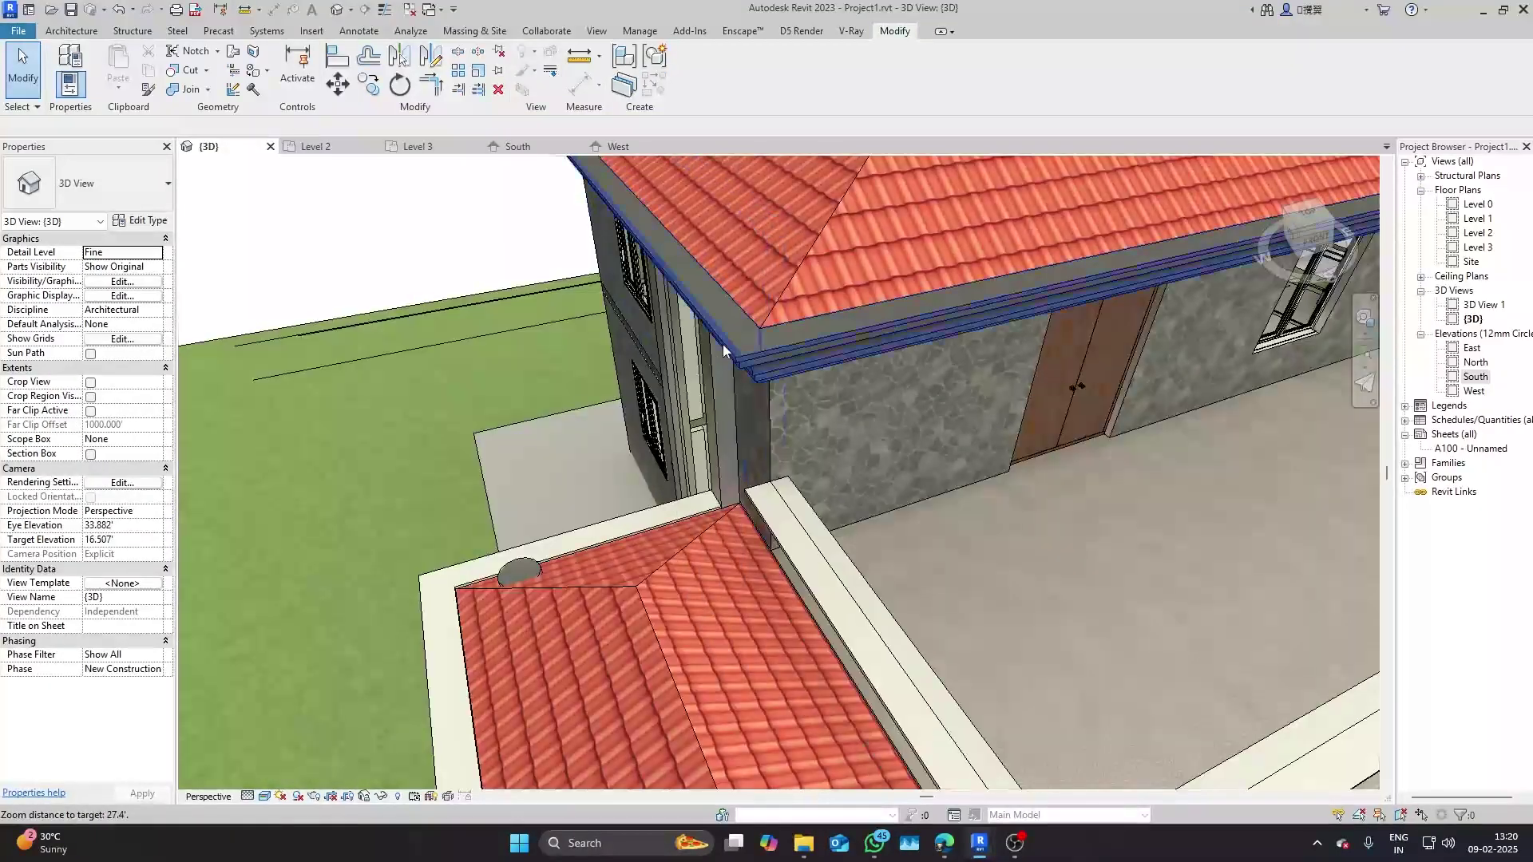
left_click(722, 347)
left_click(695, 72)
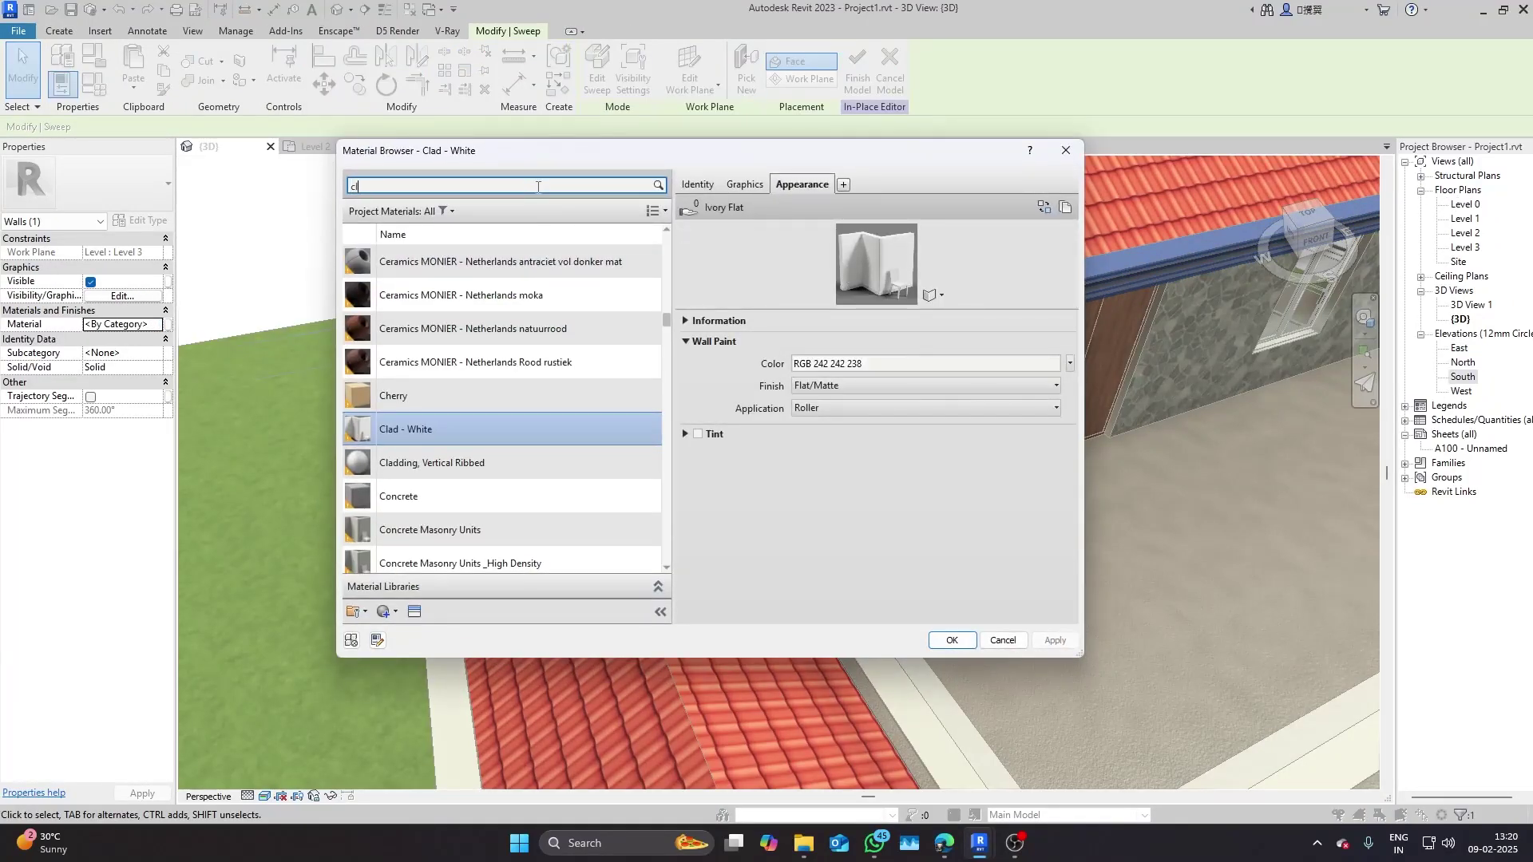
left_click(537, 187)
type("clad")
left_click(486, 284)
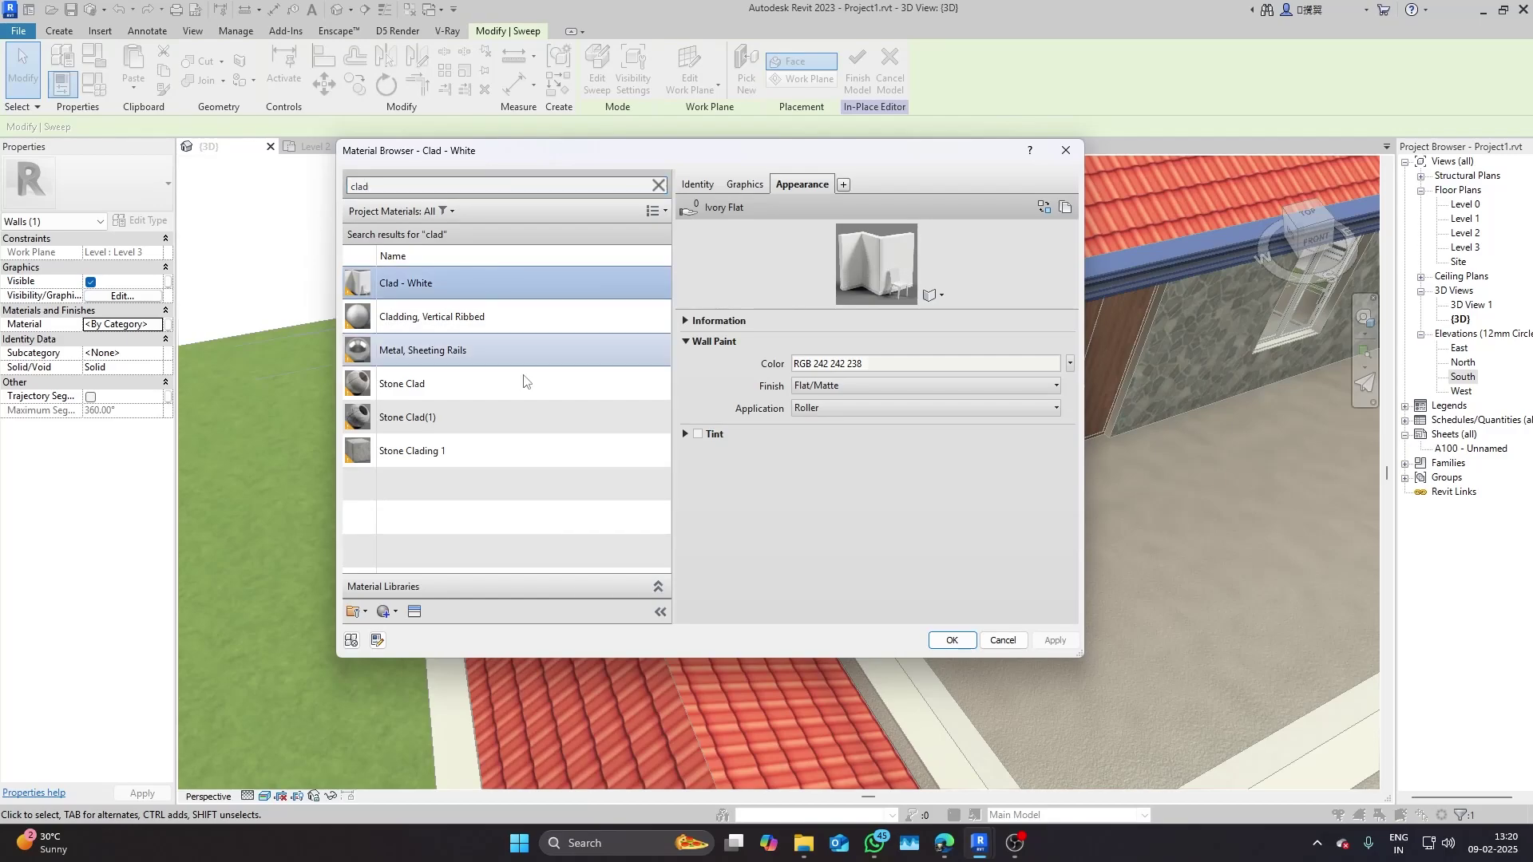
left_click(950, 640)
left_click(853, 84)
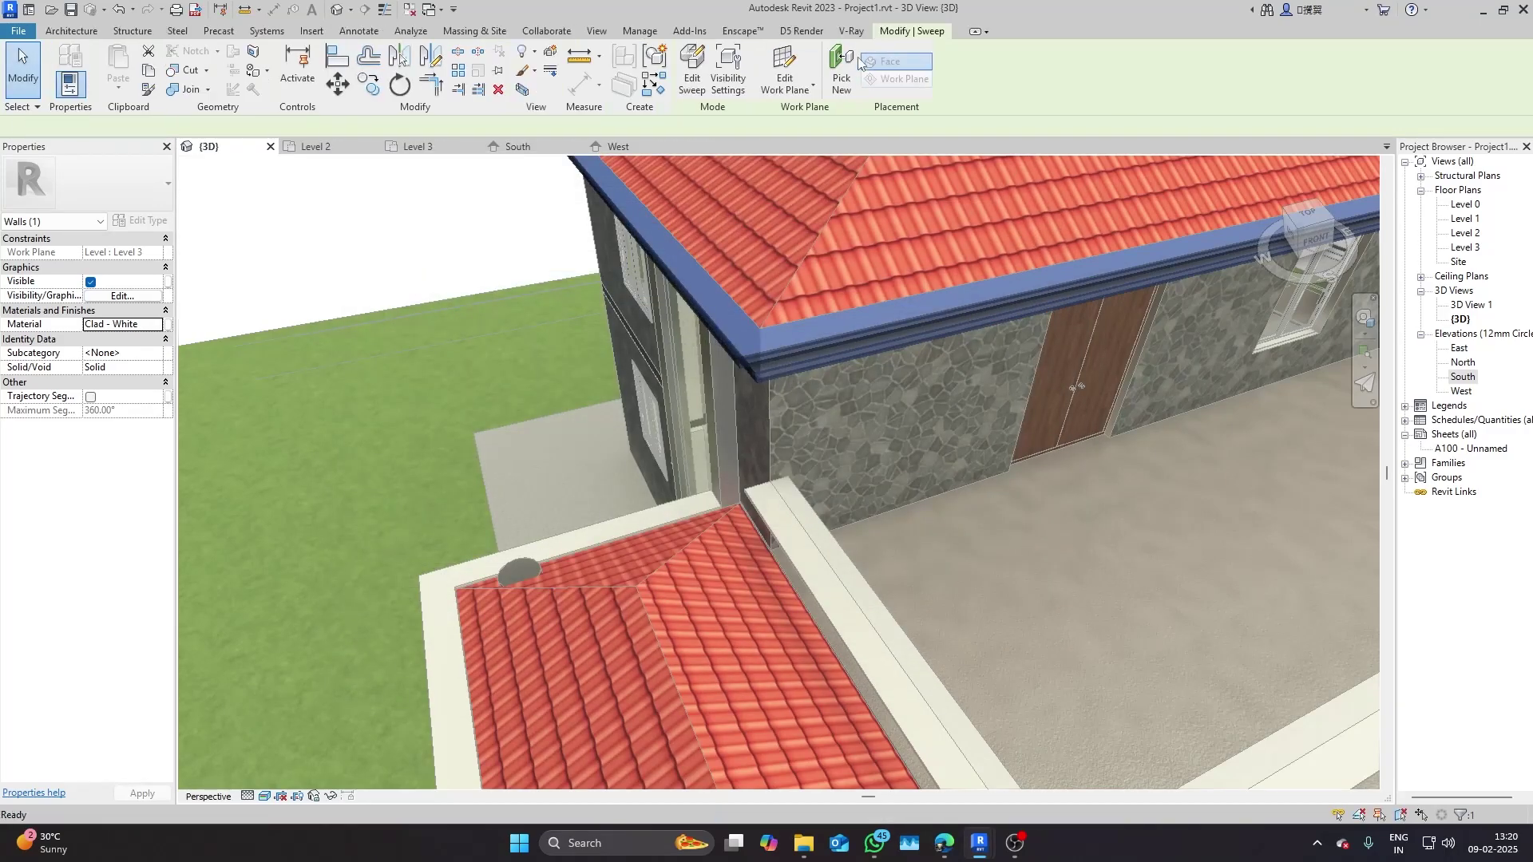
- Examine the recoloured cornice around the upper roof from different sides in the 3D view
middle_click_drag(886, 510, 726, 423, "shift")
scroll(732, 396, "down", 4)
scroll(750, 391, "up", 2)
mouse_move(1038, 449)
middle_mouse_down("shift")
mouse_move(1056, 456)
mouse_move(740, 470)
mouse_move(1025, 500)
mouse_move(950, 462)
middle_mouse_up("shift")
scroll(1042, 488, "down", 6)
scroll(800, 543, "up", 3)
middle_click_drag(800, 543, 418, 506, "shift")
scroll(417, 506, "down", 3)
middle_click_drag(935, 498, 961, 519, "shift")
scroll(961, 520, "up", 3)
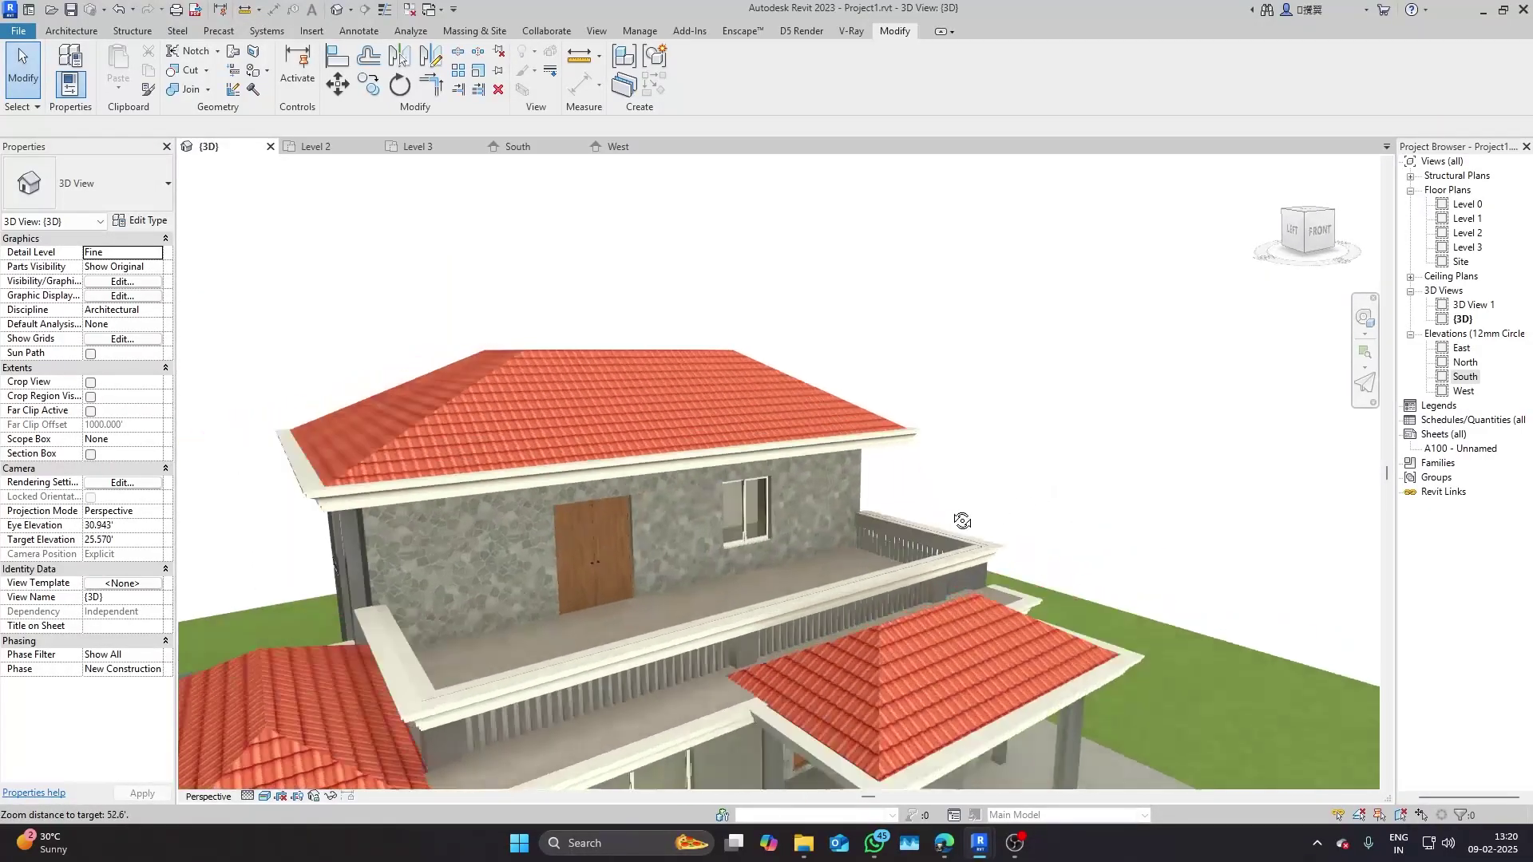
- Switch to Enscape and move around the rendered house to examine the upper roof's white cornice
mouse_move(980, 845)
left_click(1066, 750)
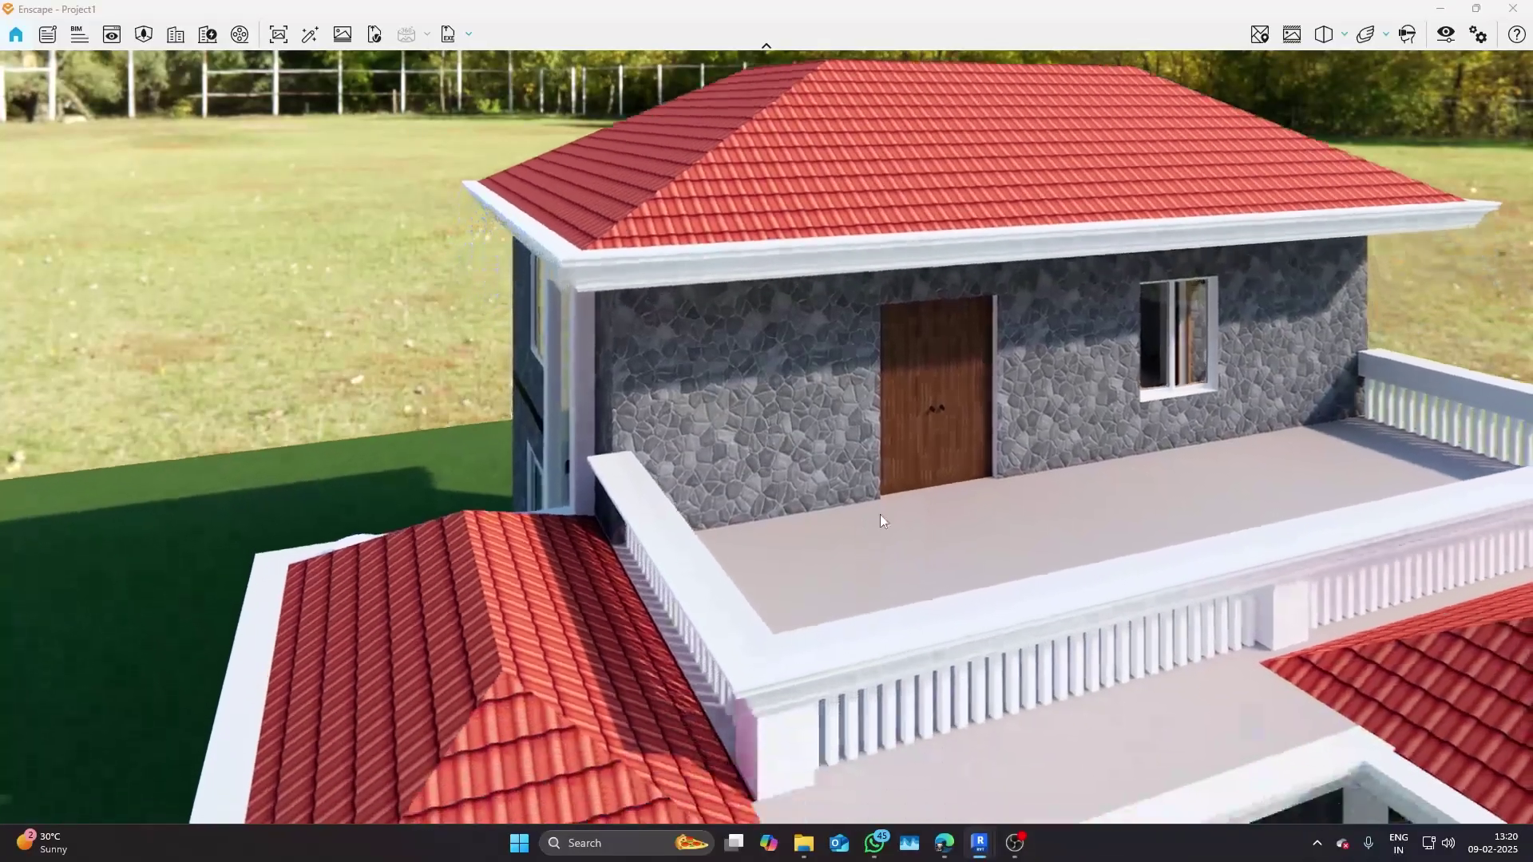
mouse_move(880, 514)
right_mouse_down()
mouse_move(950, 423)
mouse_move(1037, 399)
mouse_move(878, 439)
mouse_move(881, 504)
right_mouse_up()
key("d")
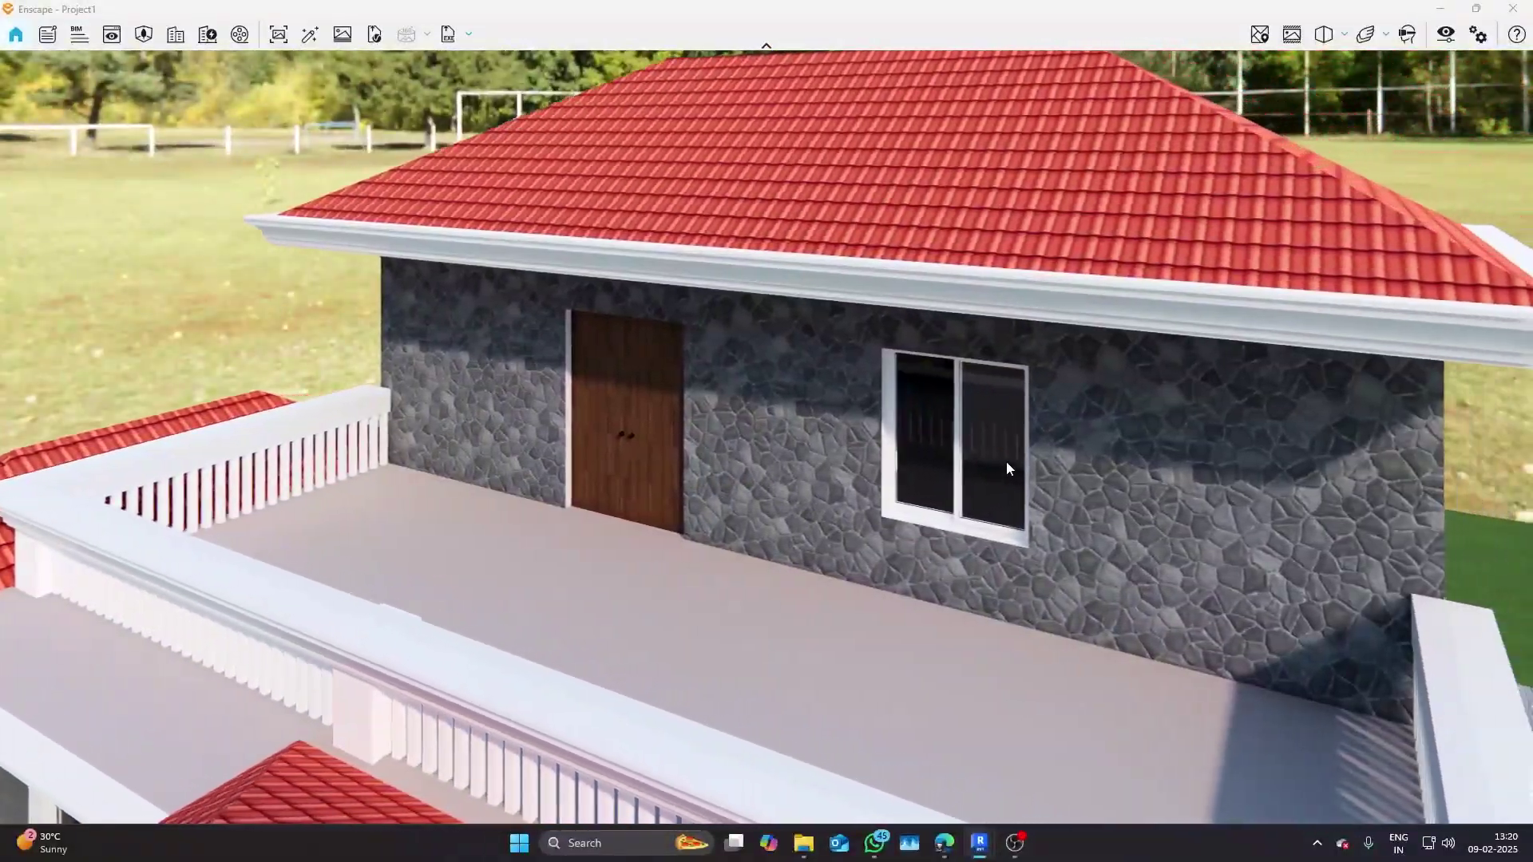
key("s")
right_click_drag(974, 468, 1151, 521)
key("a")
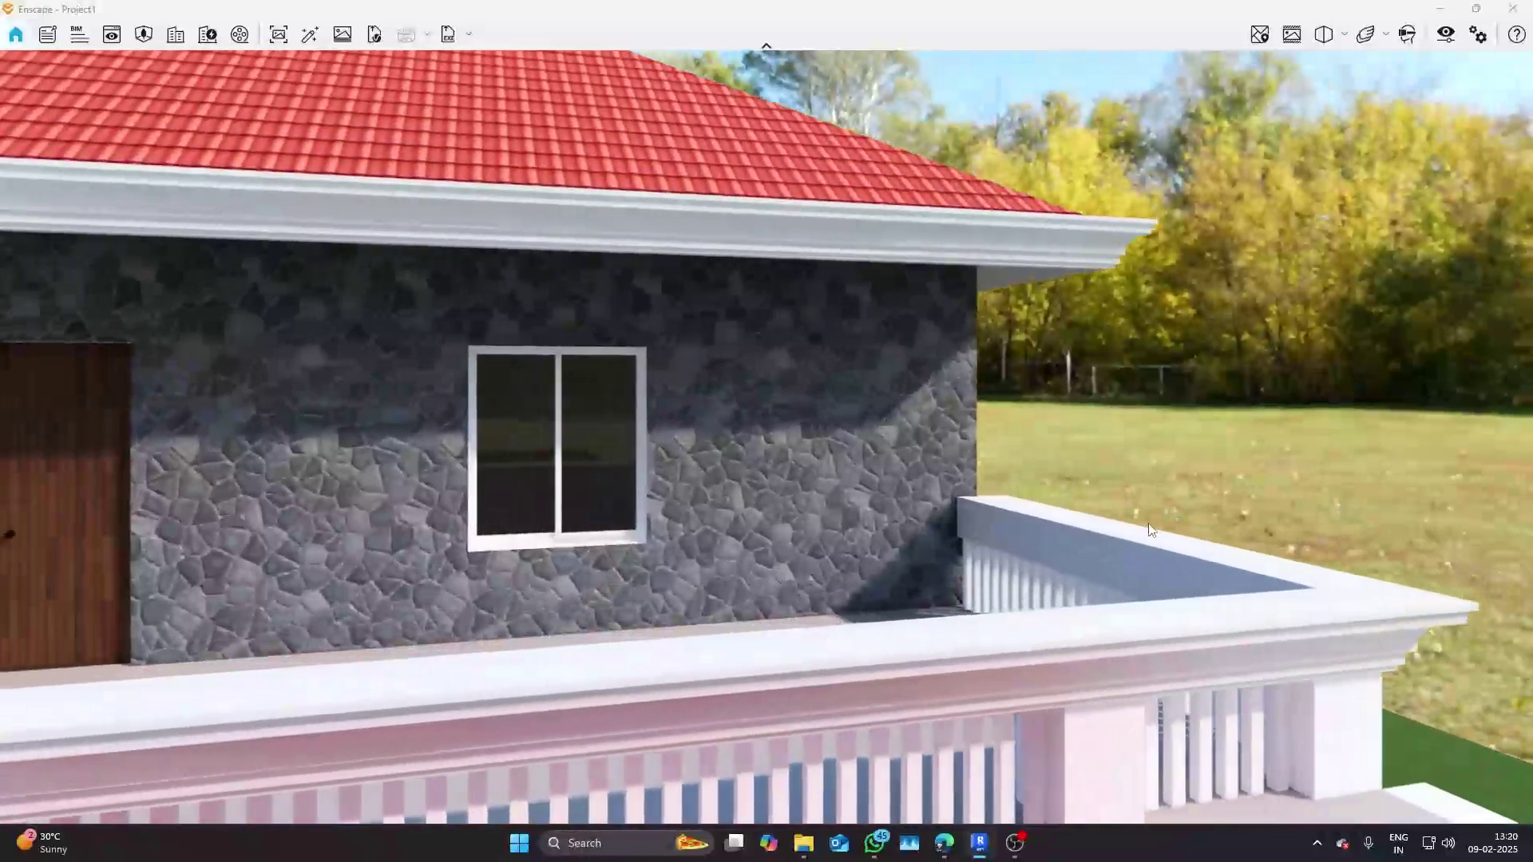
key("a")
key("s")
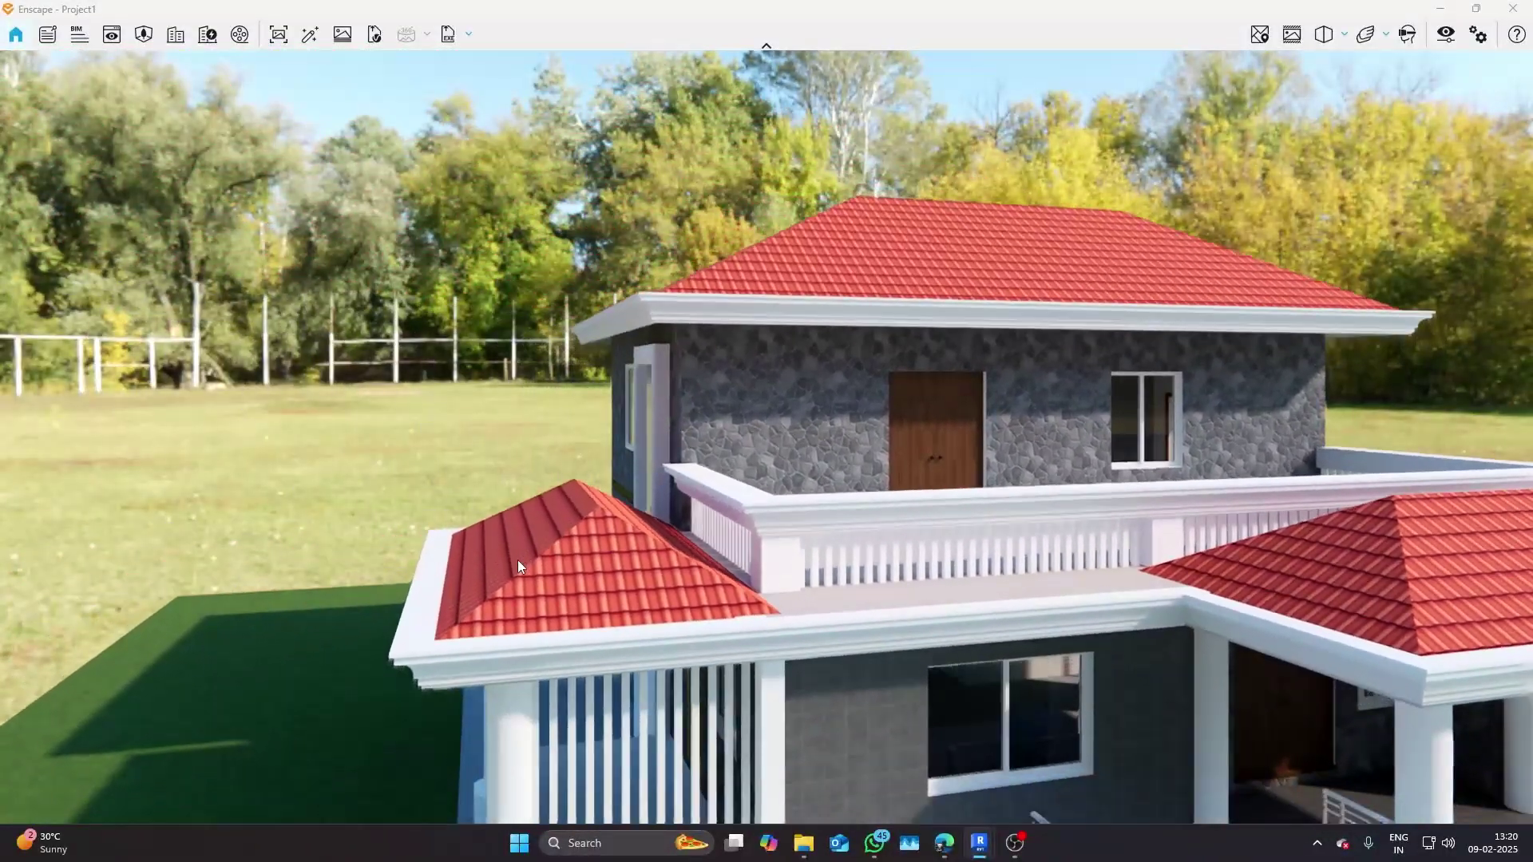
right_click_drag(517, 559, 806, 503)
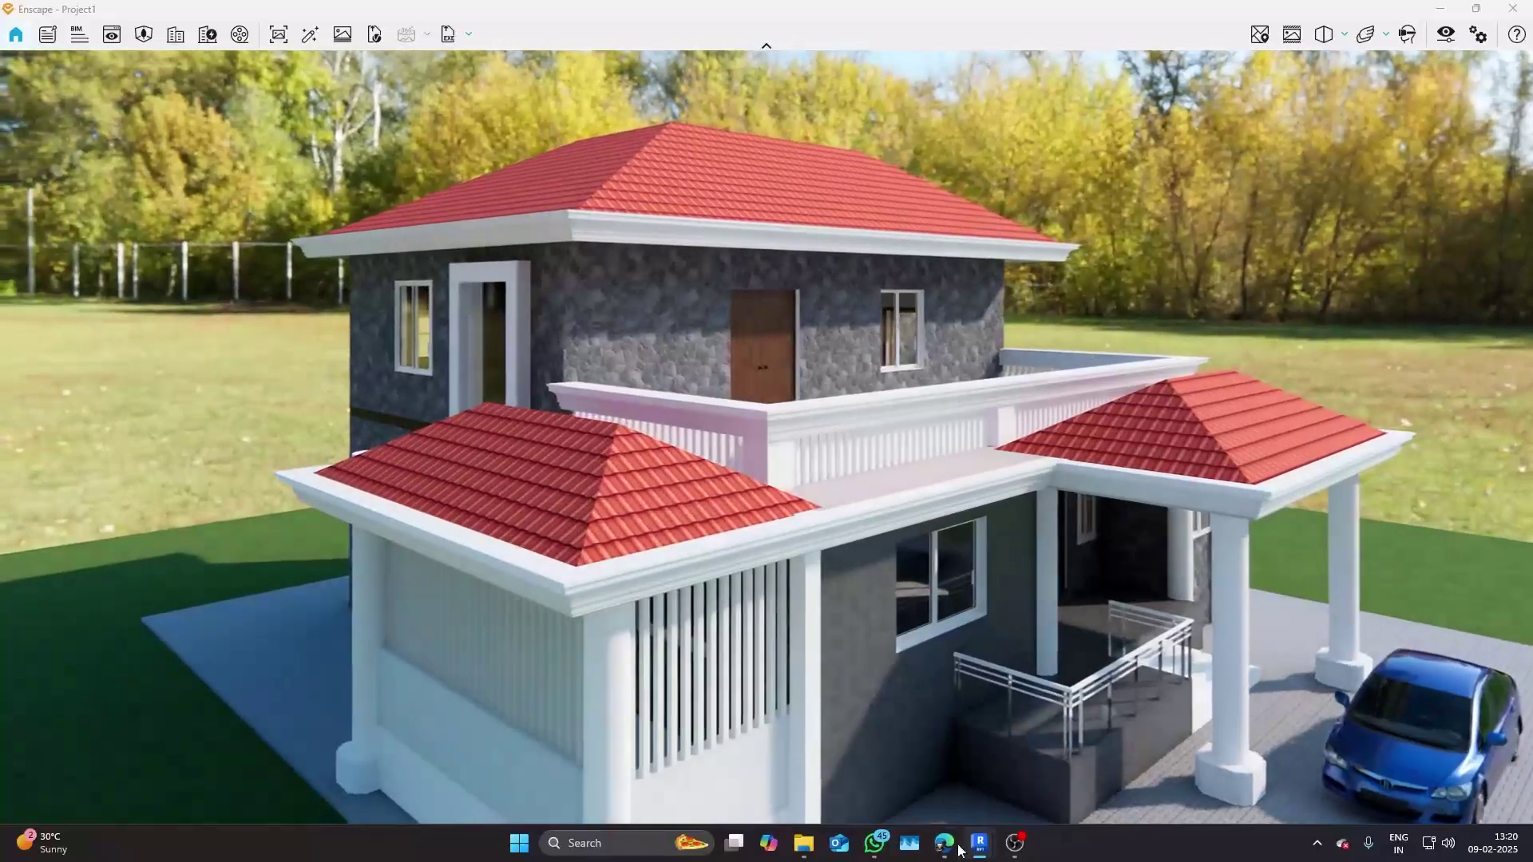
mouse_move(982, 852)
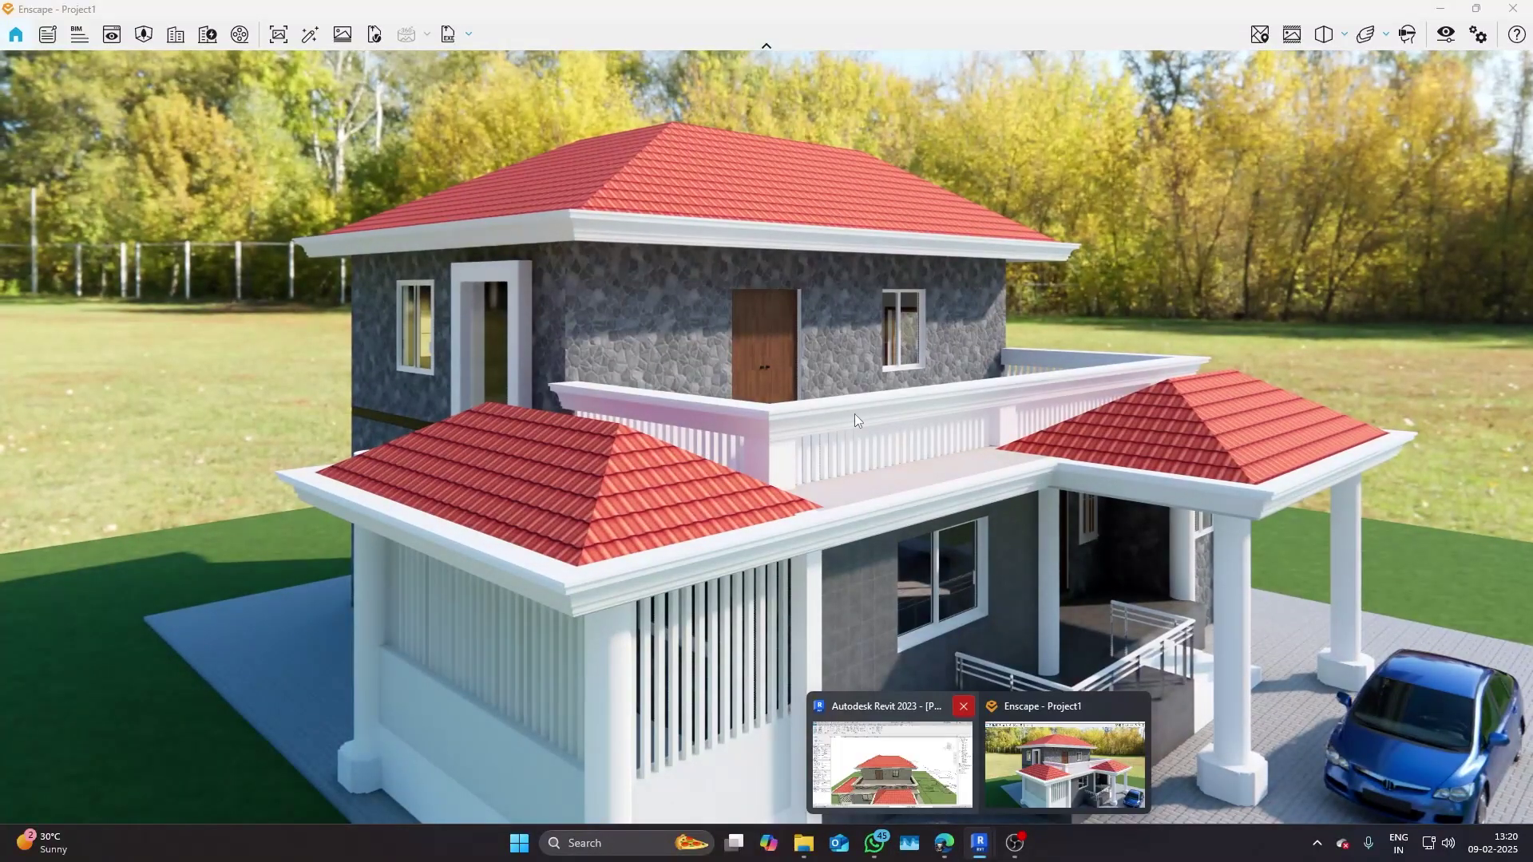